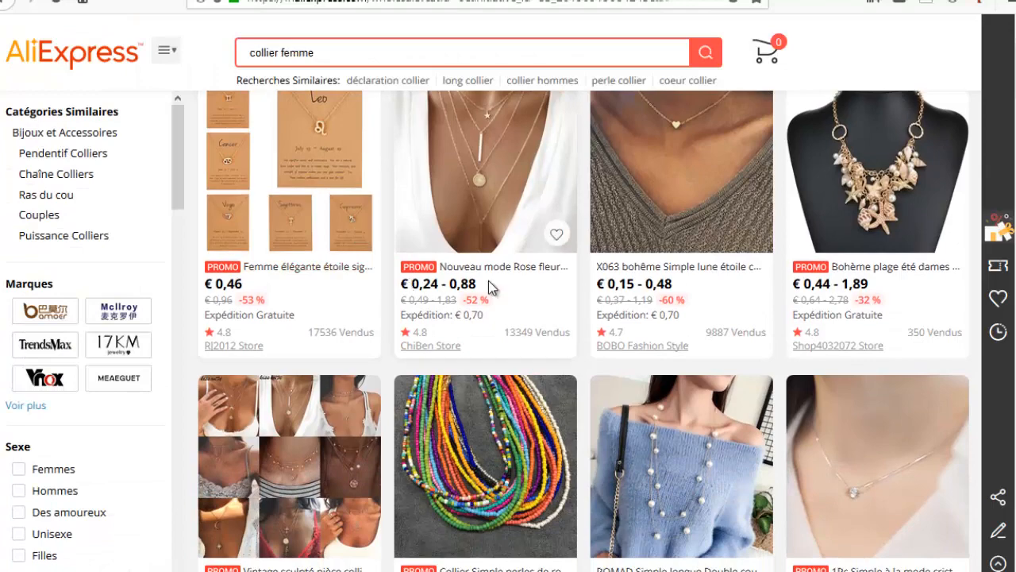
Examine the prices, ratings and sales figures of the AliExpress results for "collier femme"
scroll(506, 295, down, 1)
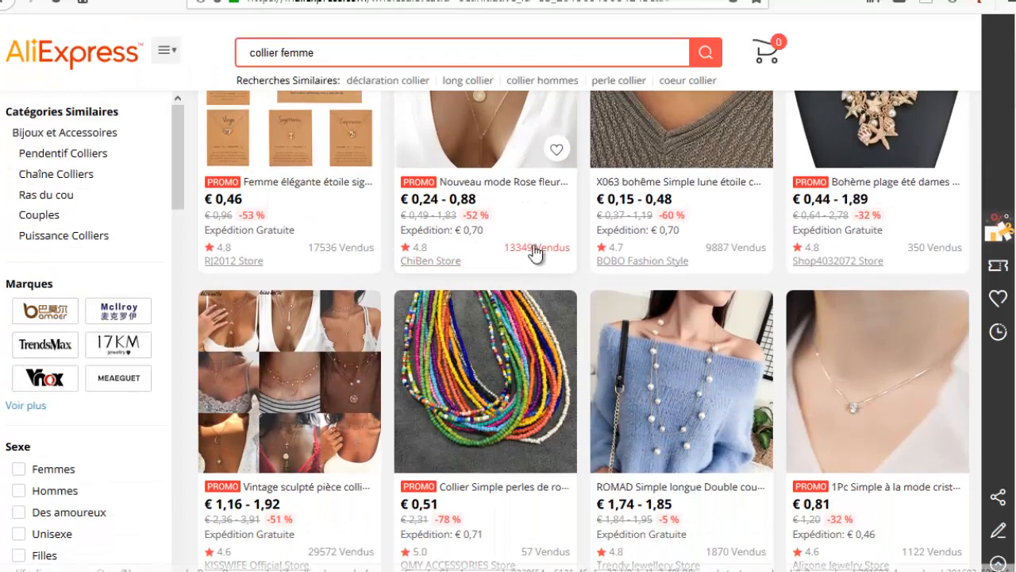
scroll(578, 238, down, 4)
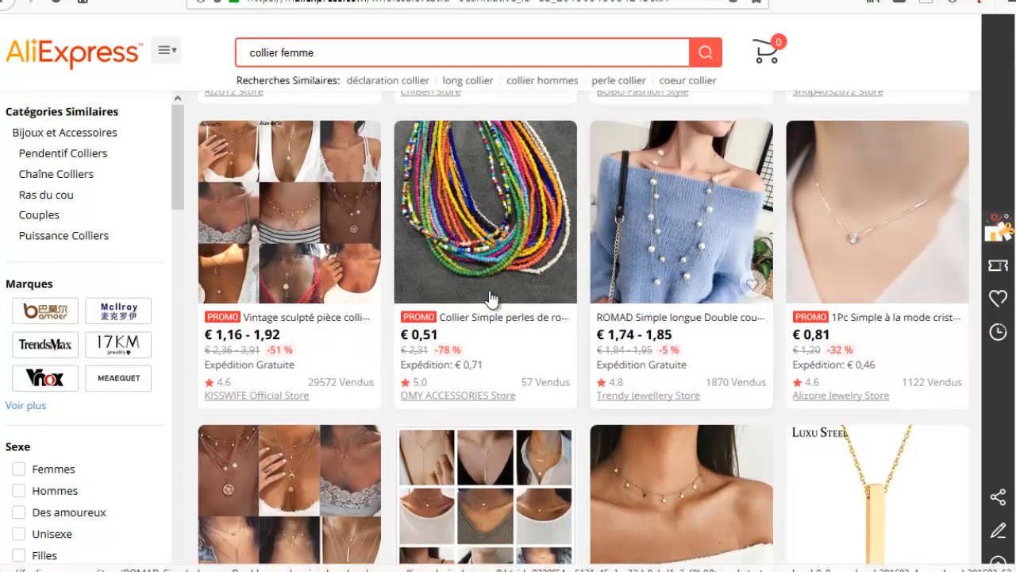
scroll(789, 374, down, 1)
scroll(778, 370, down, 4)
scroll(556, 318, up, 10)
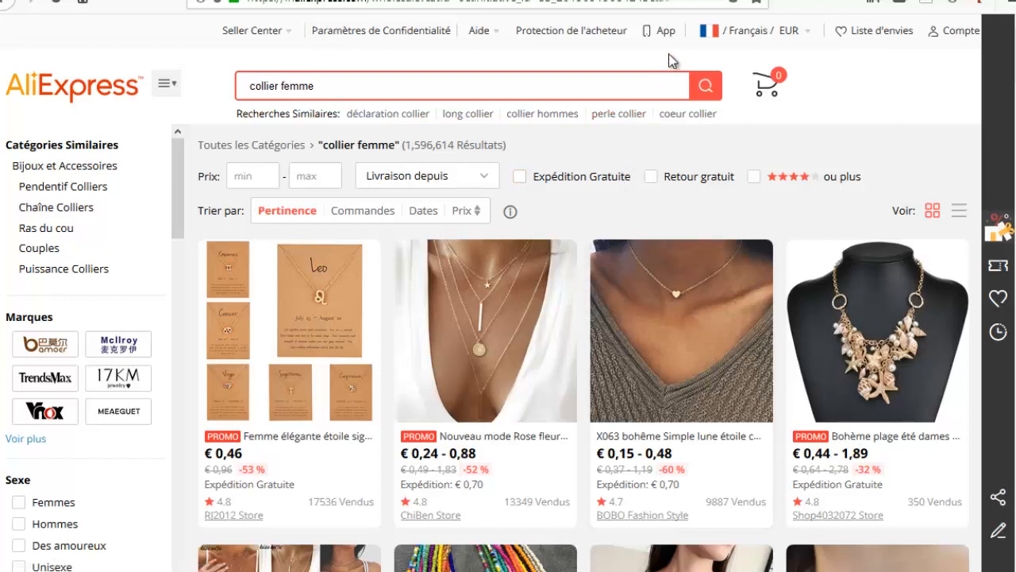
Switch to the PayPal and Stripe websites and look over their offers for receiving online payments
click(671, 1)
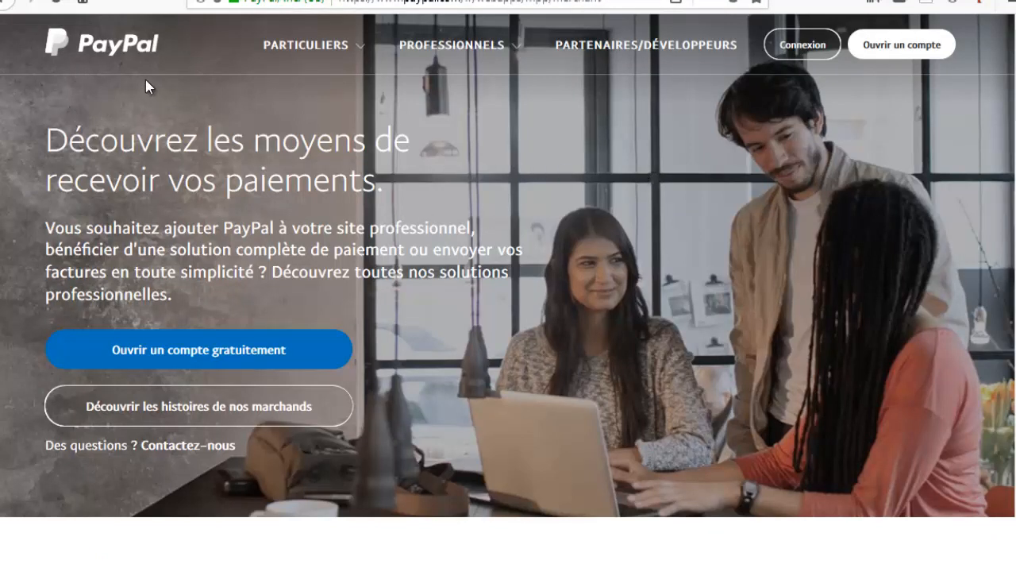
click(306, 45)
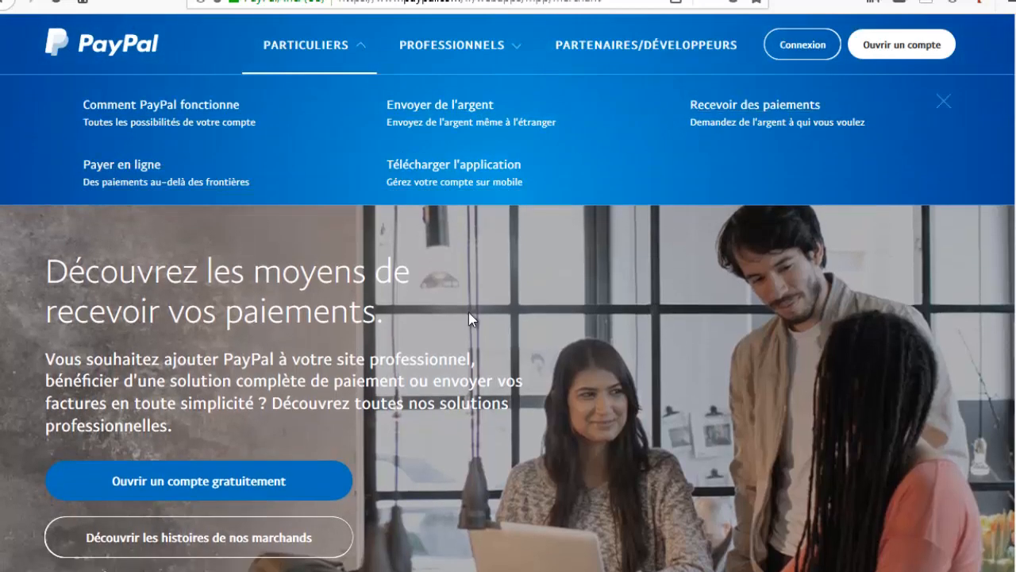
click(637, 343)
click(905, 46)
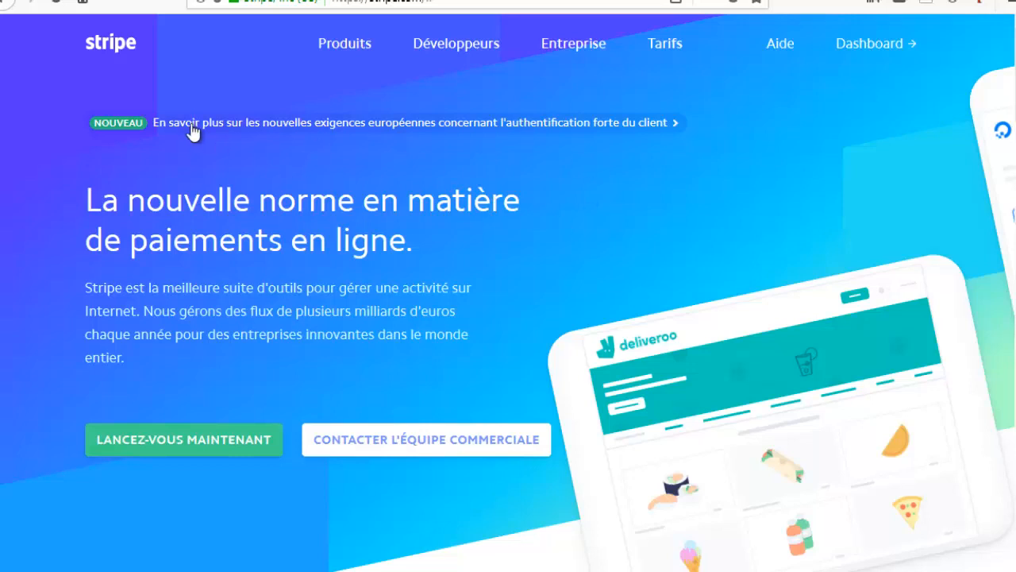
click(268, 446)
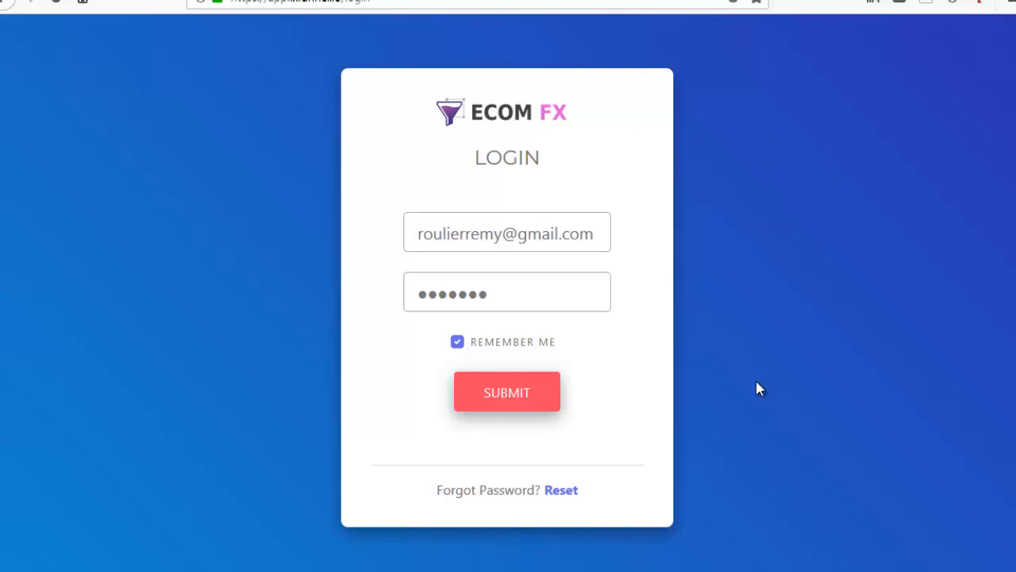
Log in to ECOM FX with the prefilled credentials and open the list of funnels
click(516, 395)
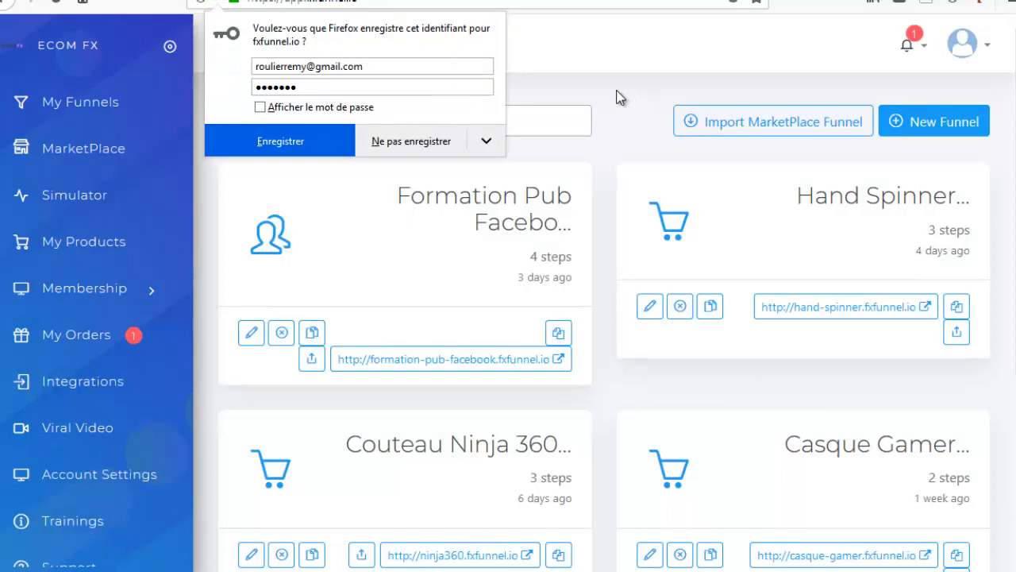
click(620, 97)
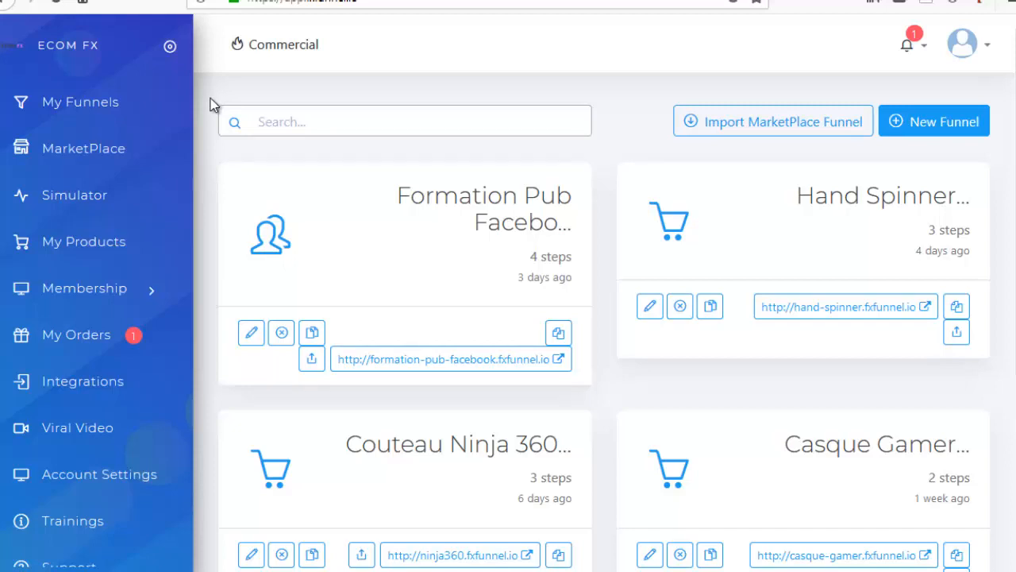
click(74, 110)
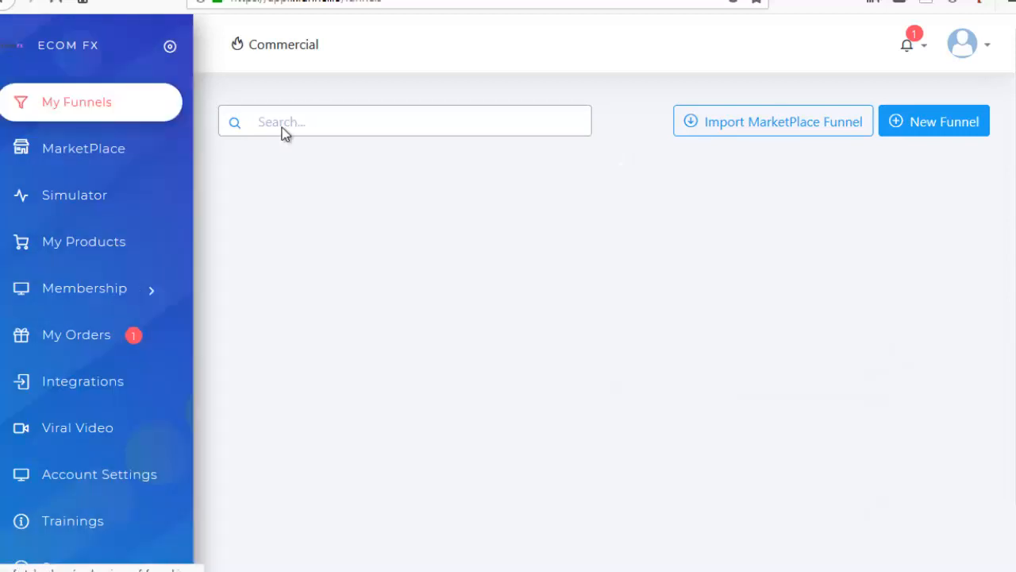
Create a new Sales funnel titled "Casque Gaming" with the custom subdomain "casque-gaming"
click(953, 124)
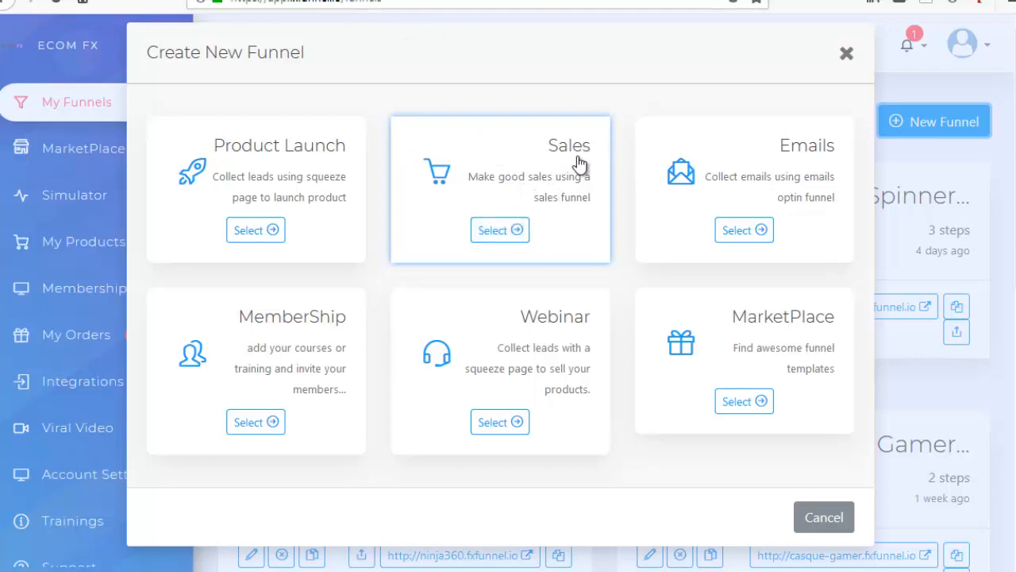
click(496, 231)
click(334, 246)
text(Casq)
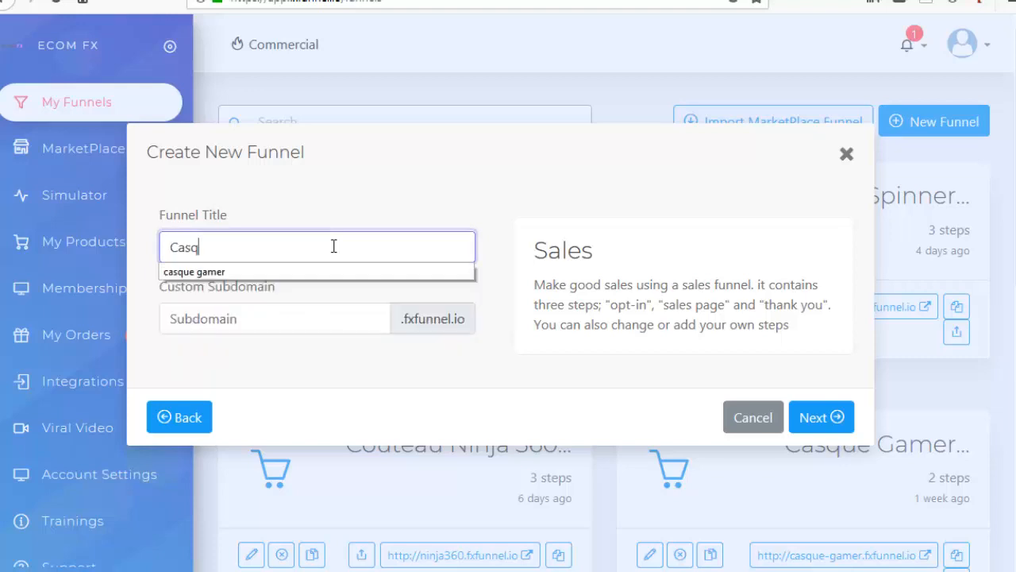
text(ue Gaming)
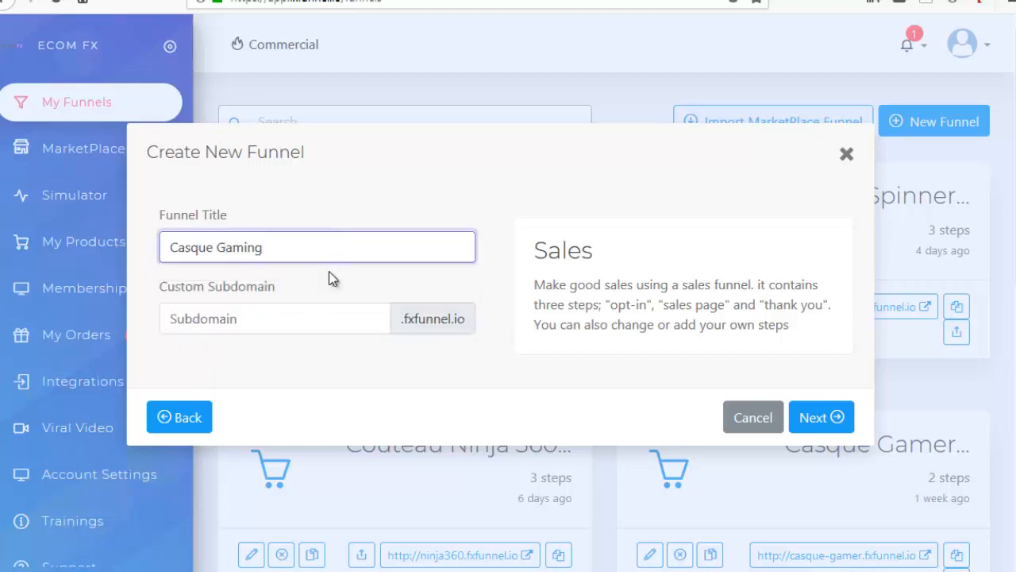
click(265, 319)
text(g)
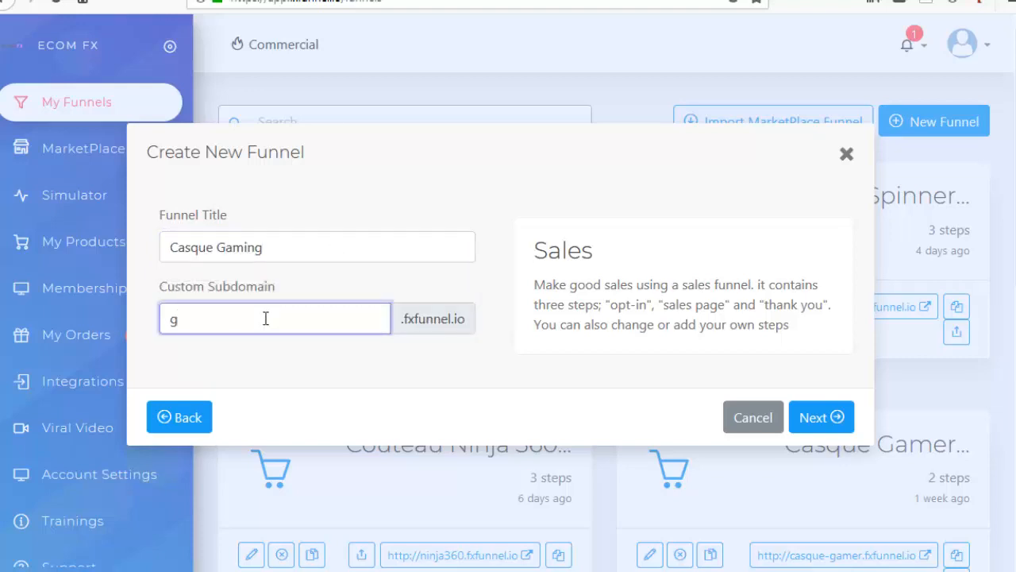
key(BackSpace)
text(casque-gaming)
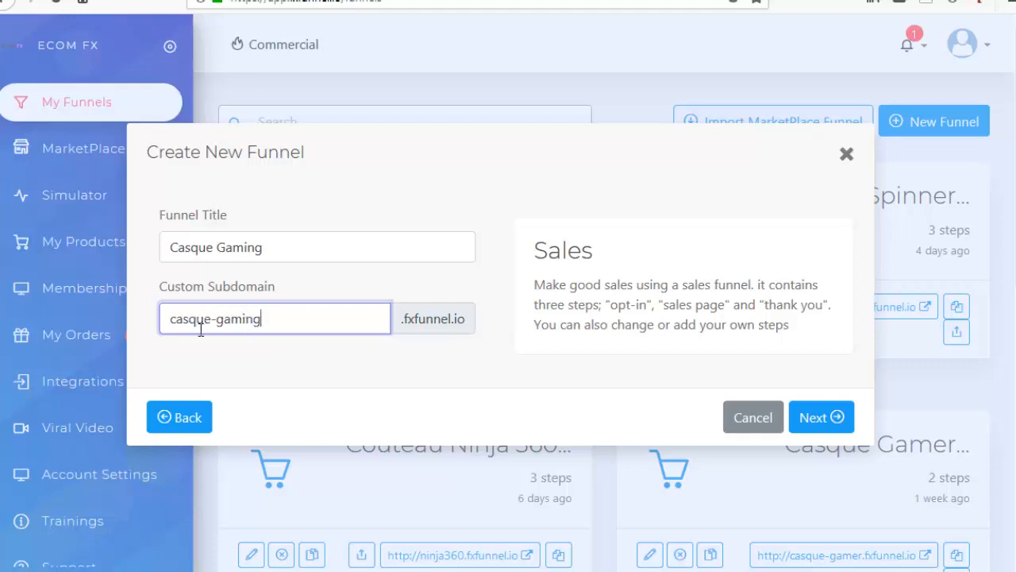
click(832, 417)
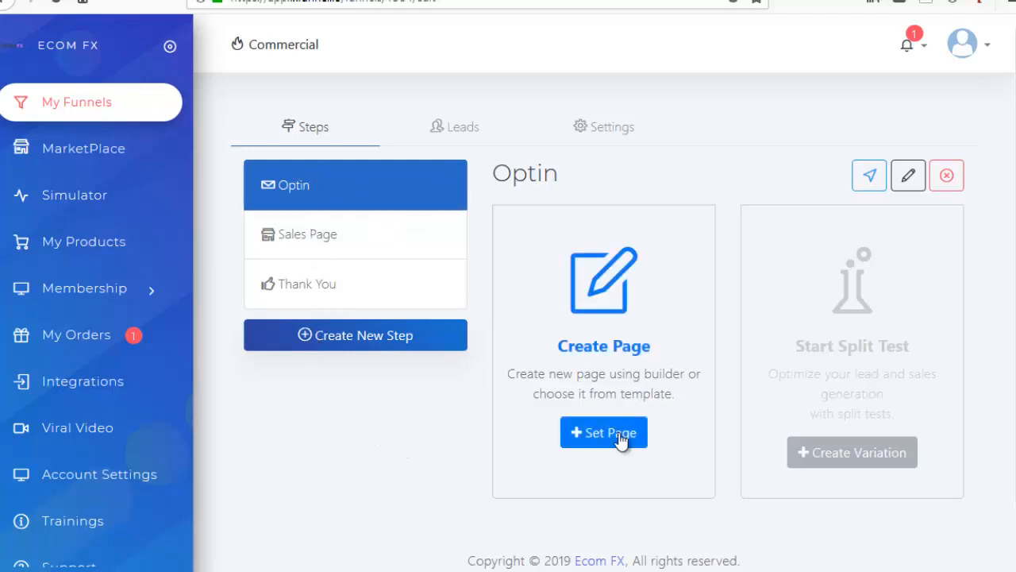
Look at the Sales Page and Optin steps of the Casque Gaming funnel
click(324, 234)
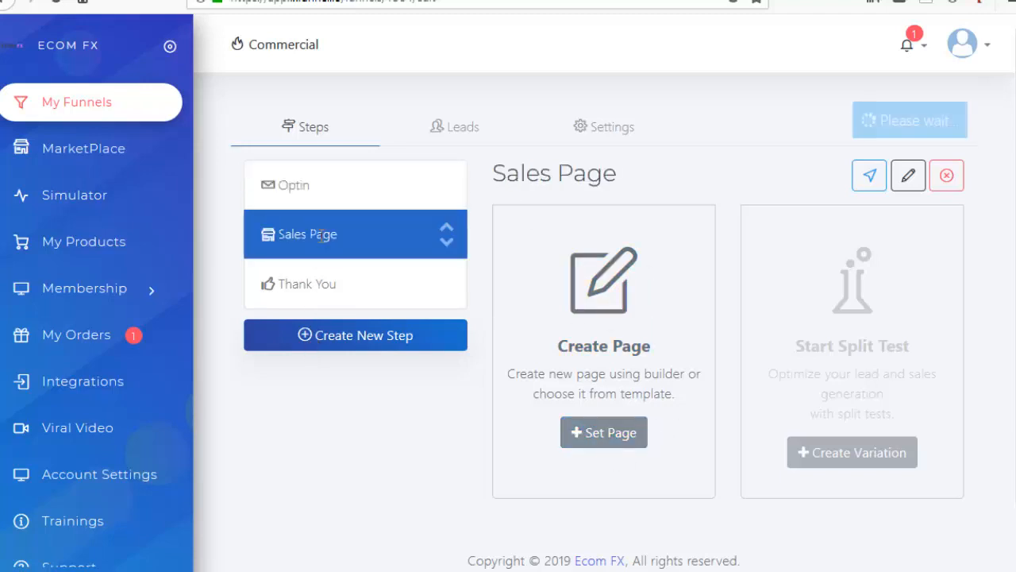
click(306, 184)
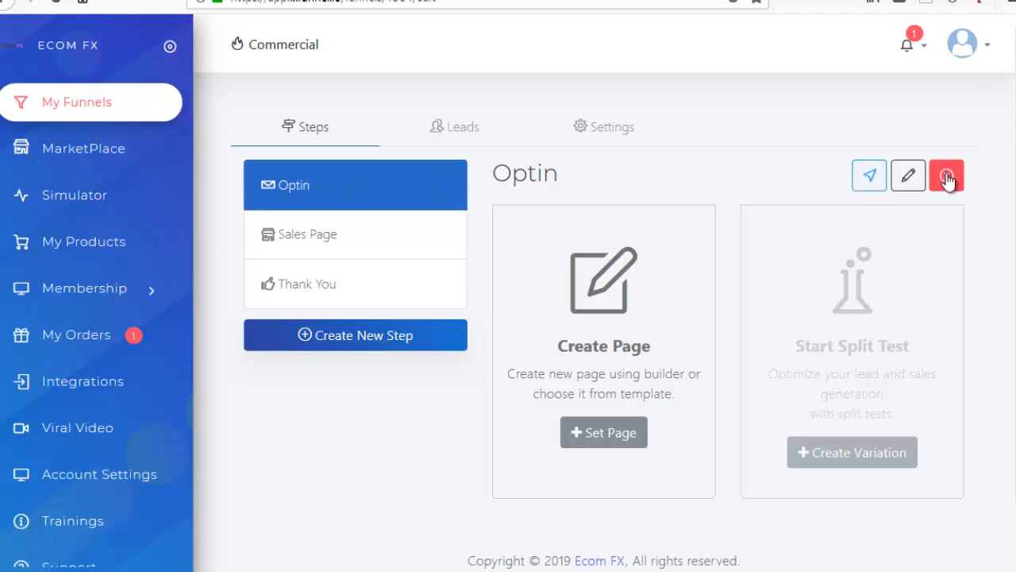
click(306, 239)
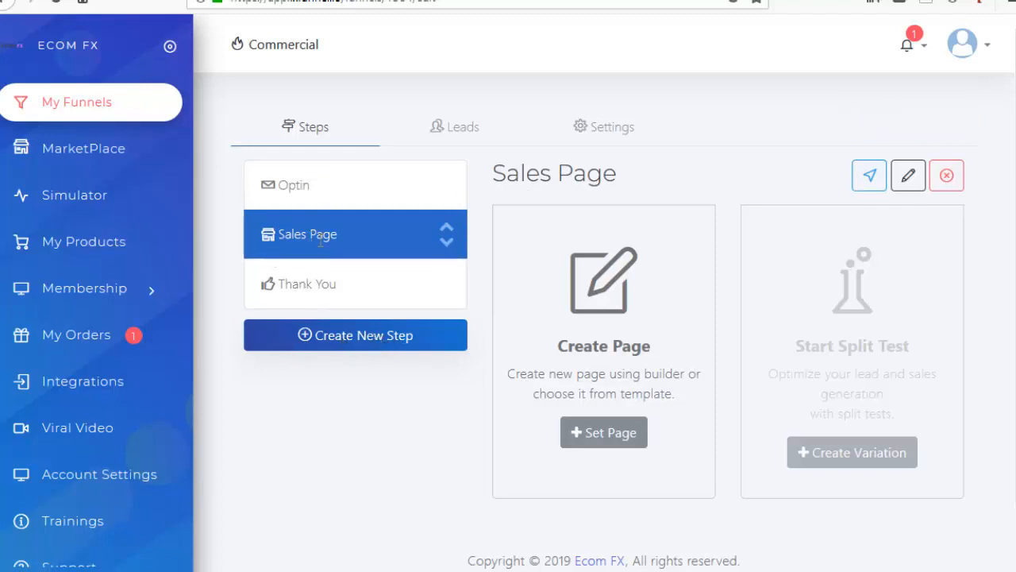
Add an Order Form step named "Order Form Casque Gaming" and place it before the Thank You step
click(349, 340)
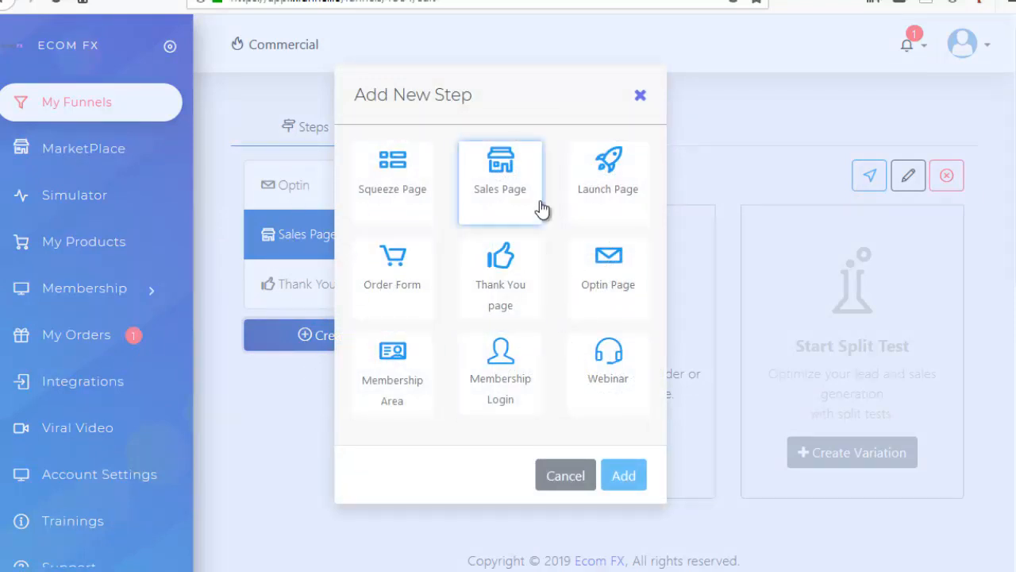
click(398, 270)
click(453, 281)
text(Order Form Casque Gaming)
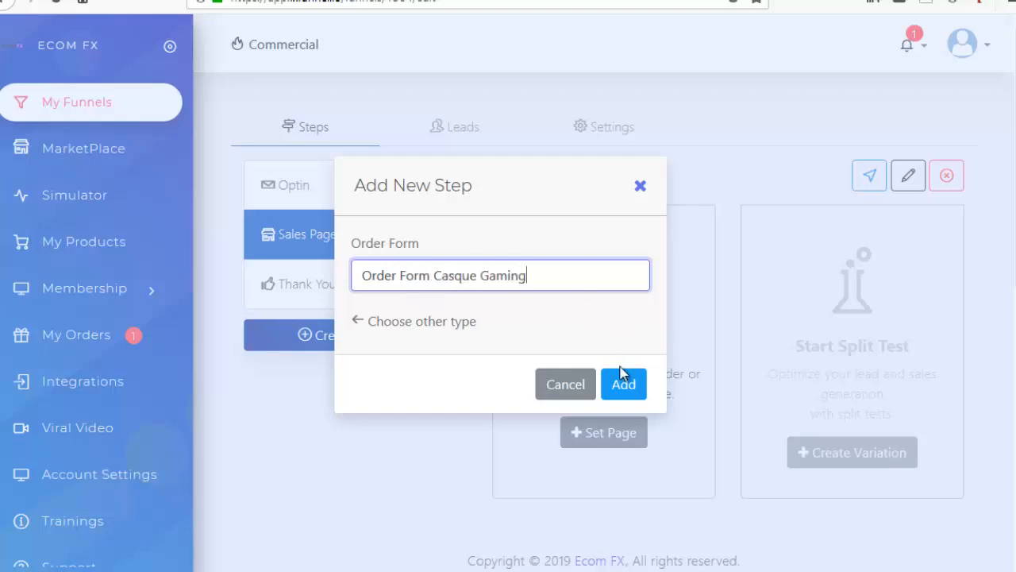
click(623, 378)
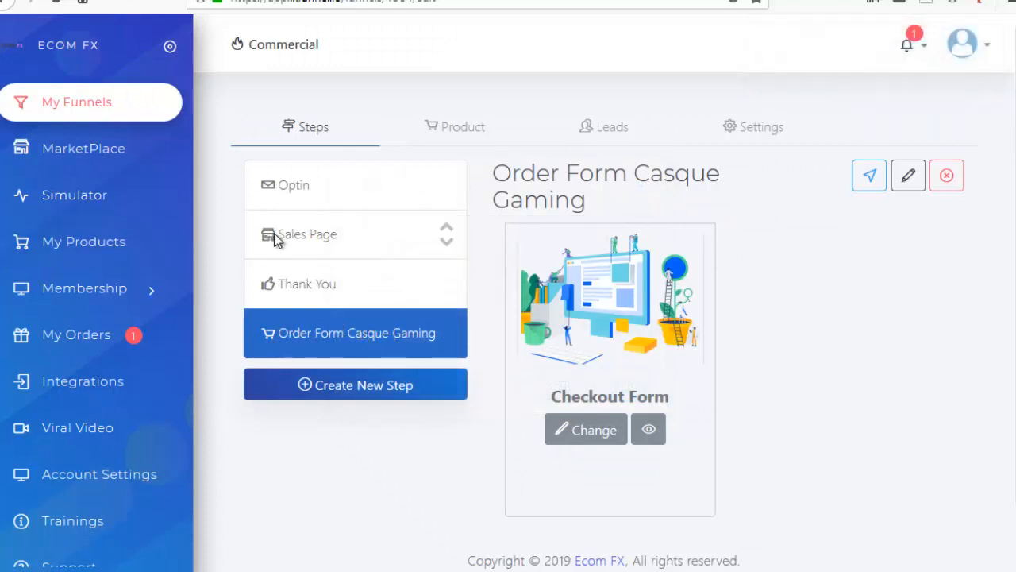
click(447, 327)
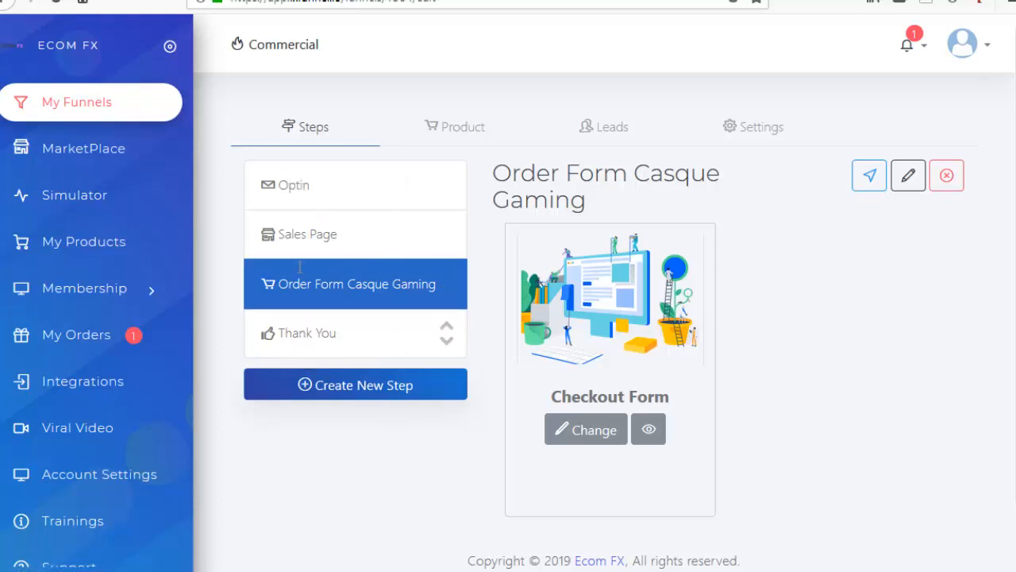
Set the Optin step's page from the Optin template "Ex Back" with the blurred black-and-white street background
click(302, 187)
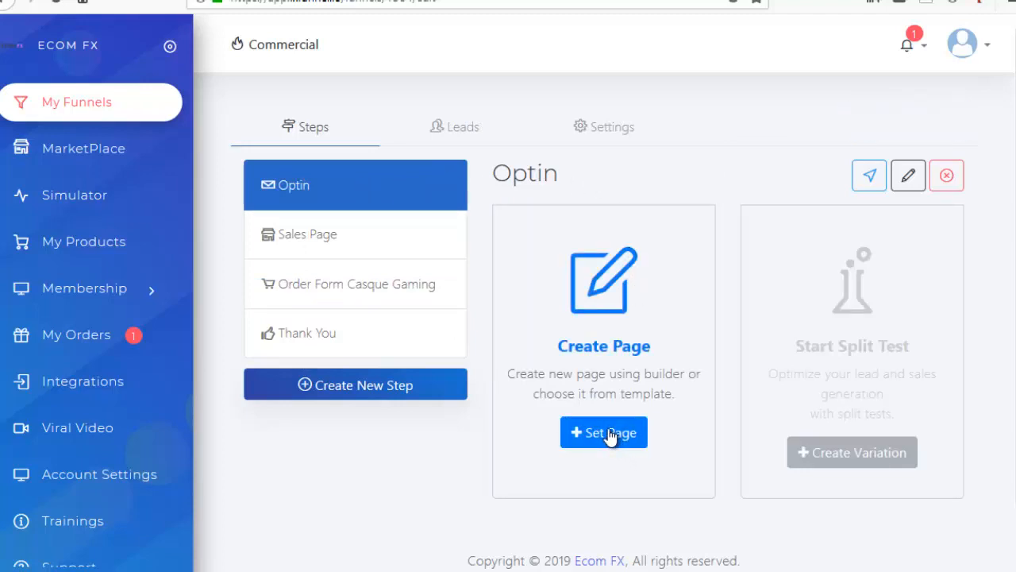
click(610, 435)
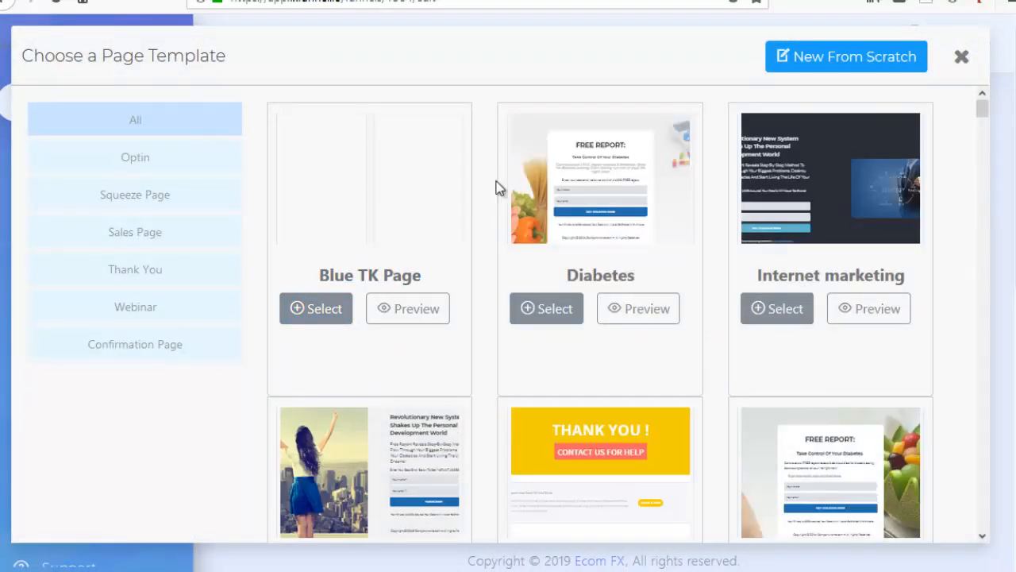
click(142, 163)
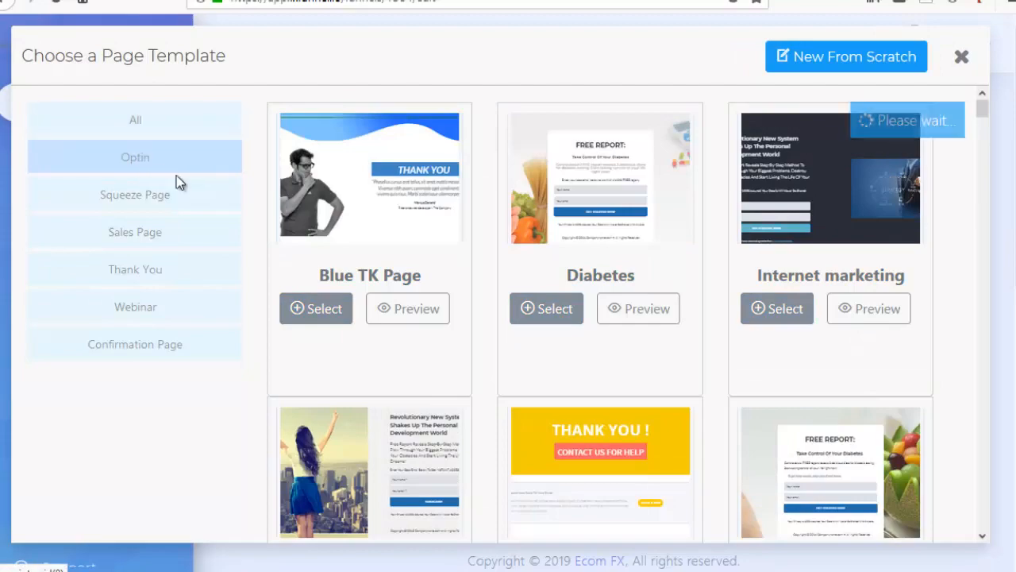
scroll(731, 254, down, 7)
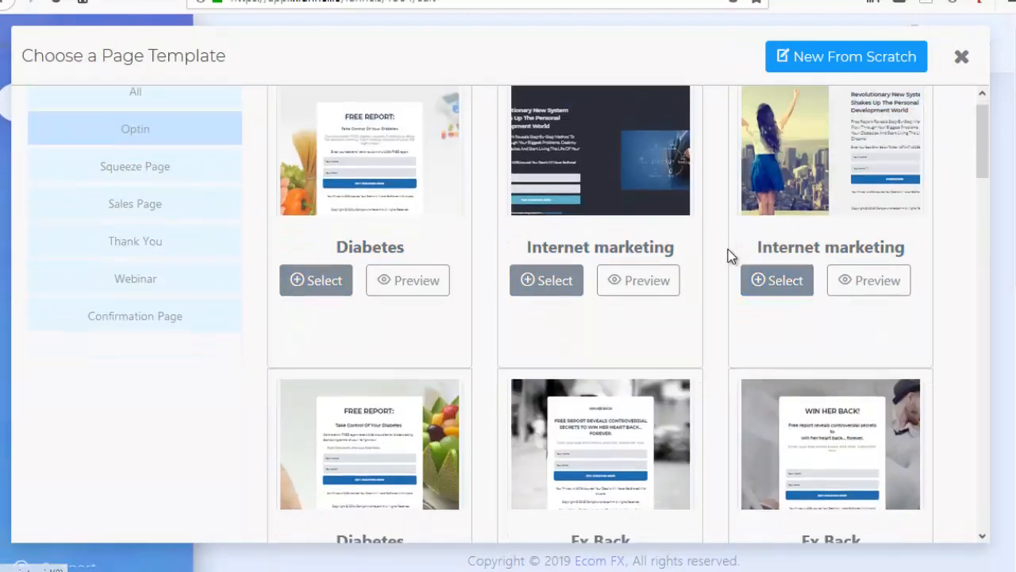
scroll(619, 369, down, 4)
scroll(421, 369, up, 12)
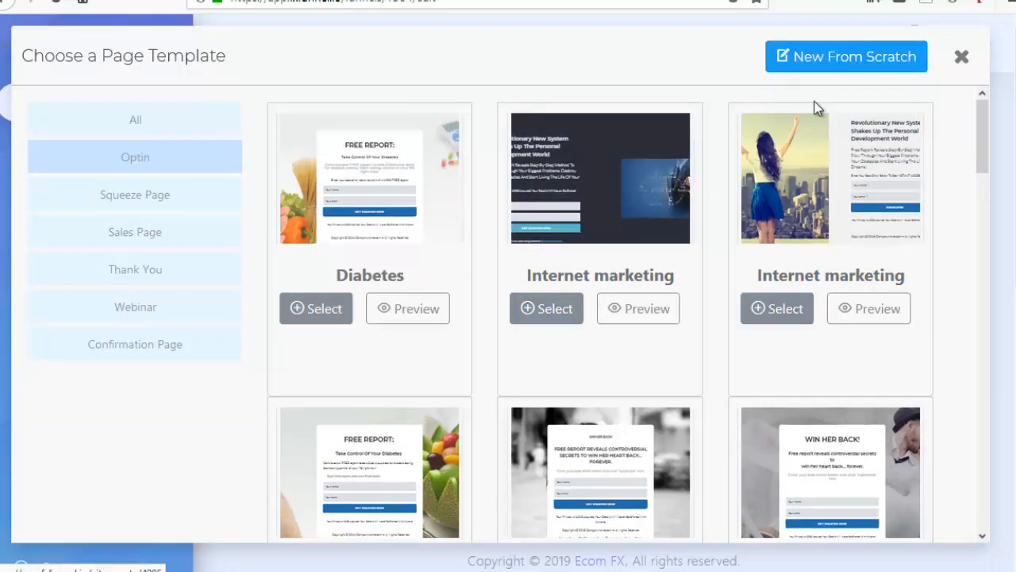
scroll(725, 278, down, 3)
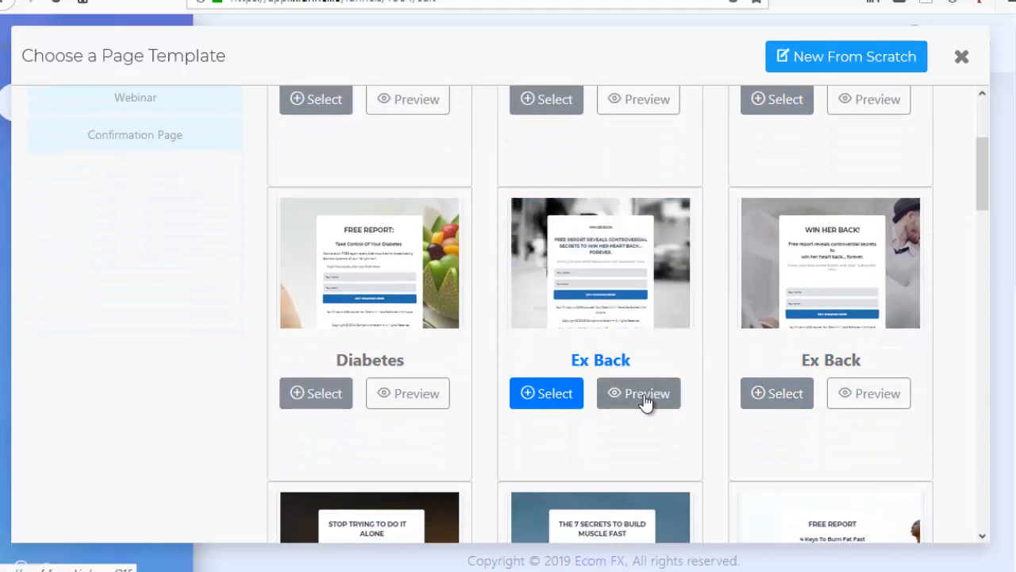
click(557, 395)
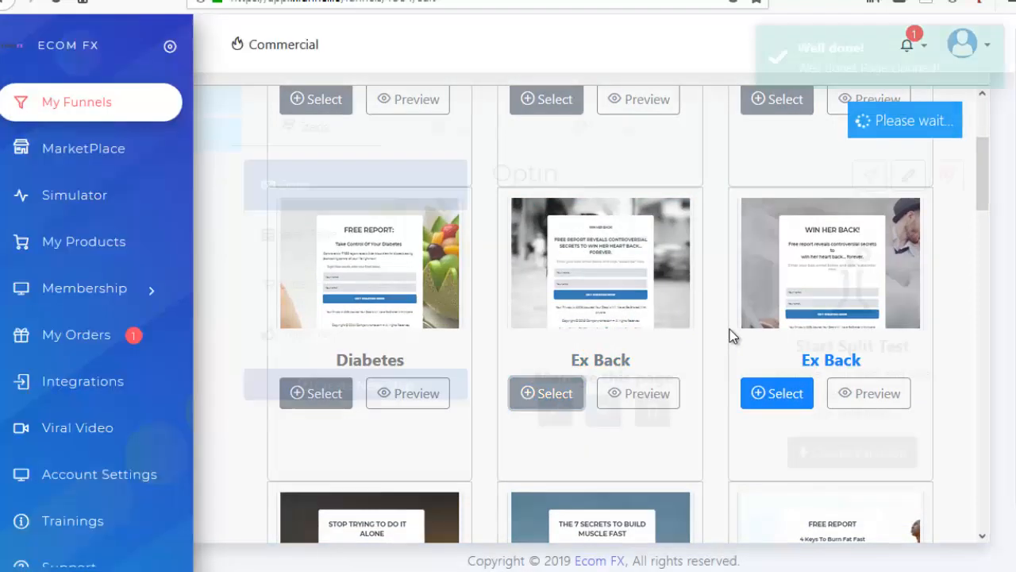
Open the Optin page in the editor and replace the main heading with "Découvrez Un Nouveau Casque De Gaming Révolutionnaire !"
click(555, 411)
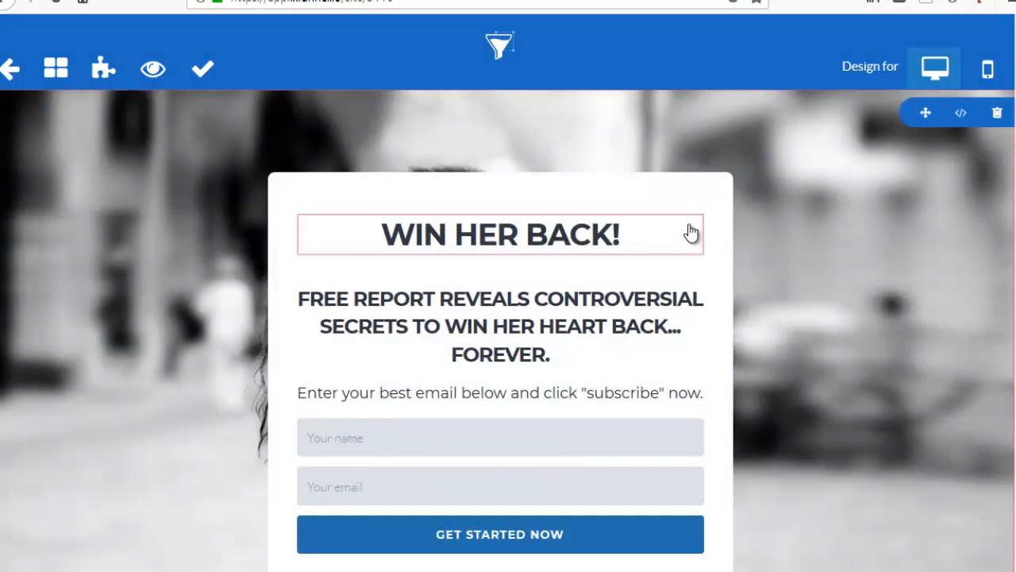
scroll(691, 231, down, 1)
click(603, 152)
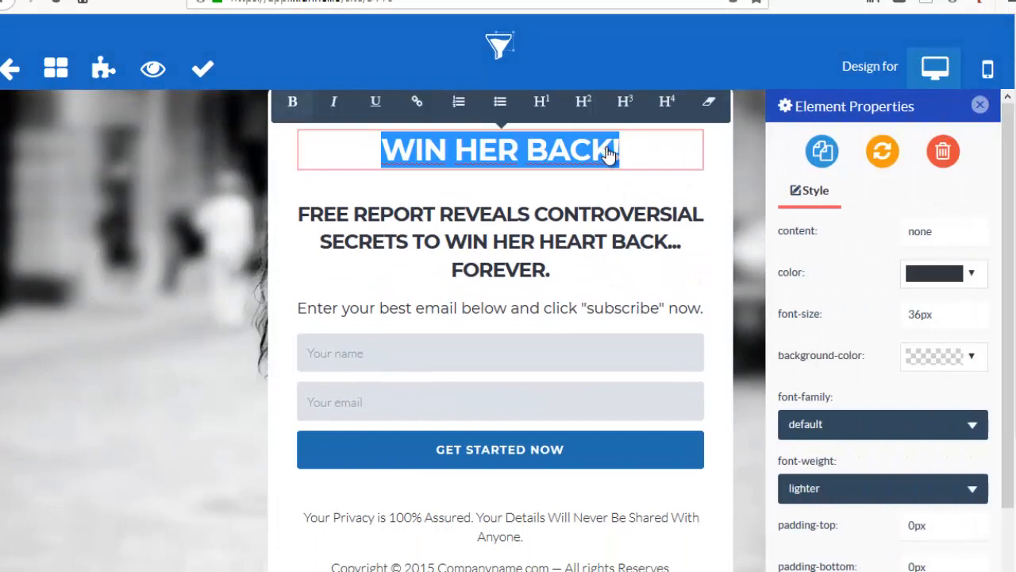
text(D)
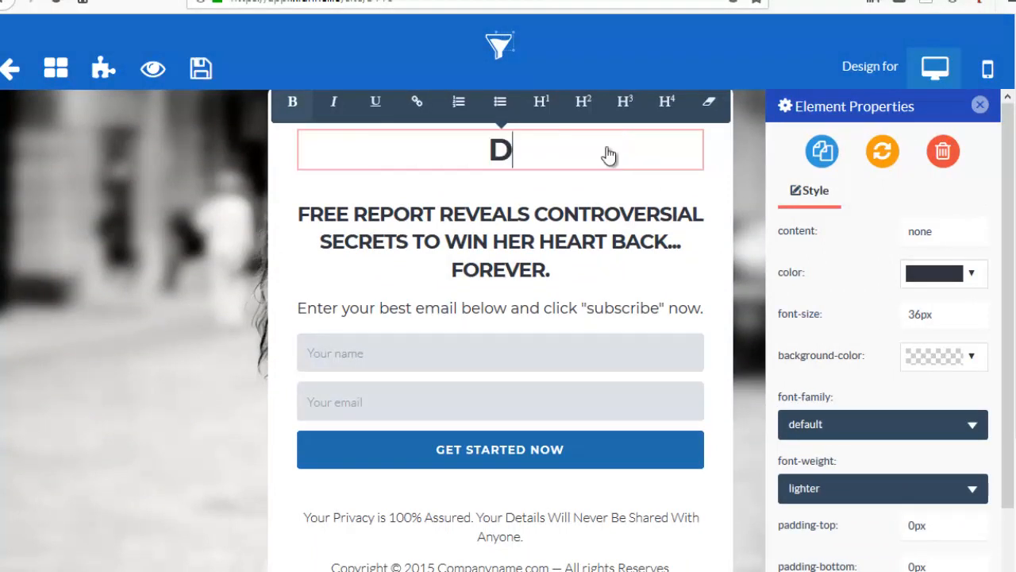
text(écouvrez Un Nouveau Casque De Gaming Révolutionnaire !)
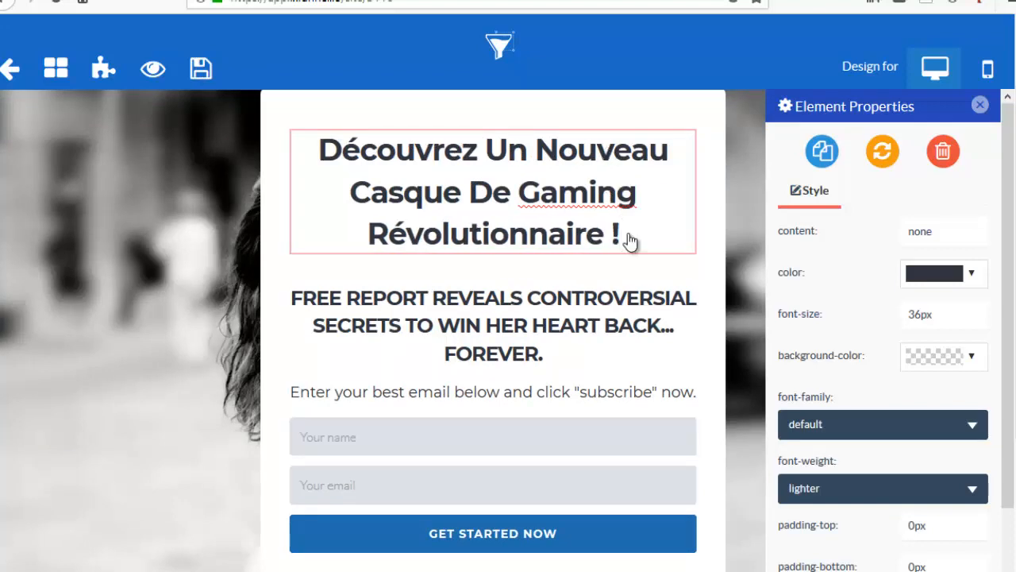
Set the text colour of the "FREE REPORT REVEALS CONTROVERSIAL SECRETS" subheading to red and save the change
click(632, 330)
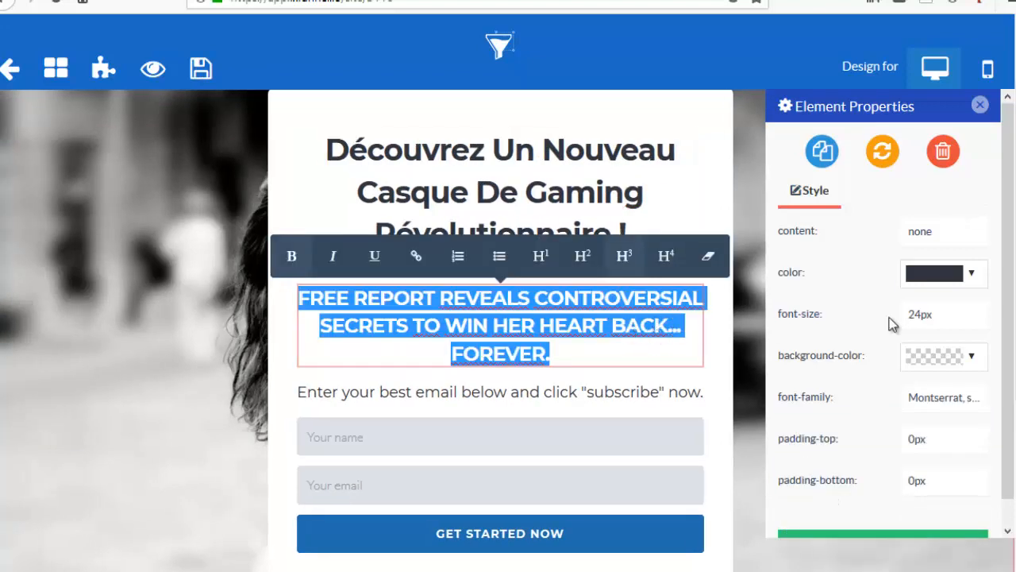
click(971, 273)
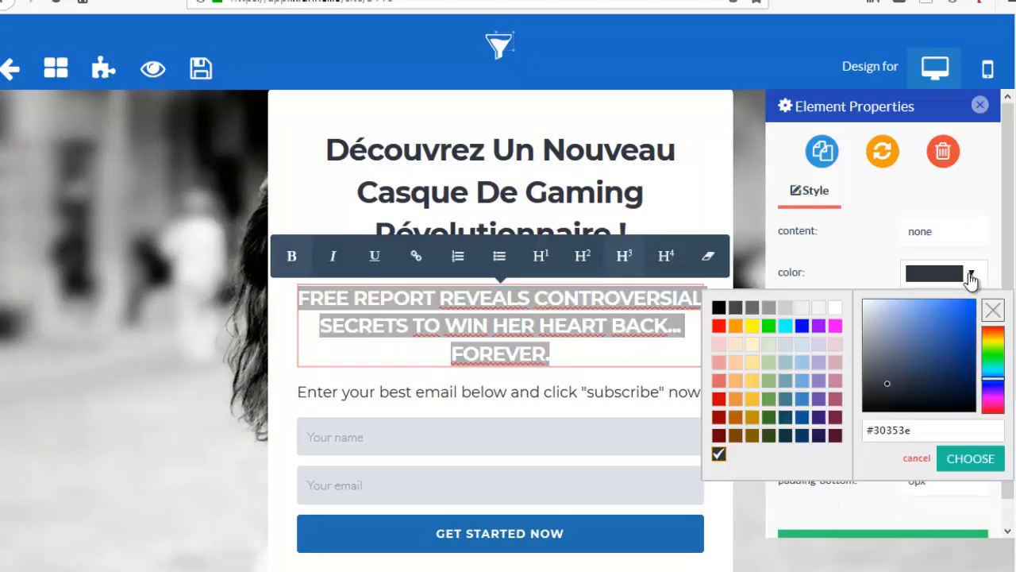
click(720, 326)
scroll(915, 481, down, 1)
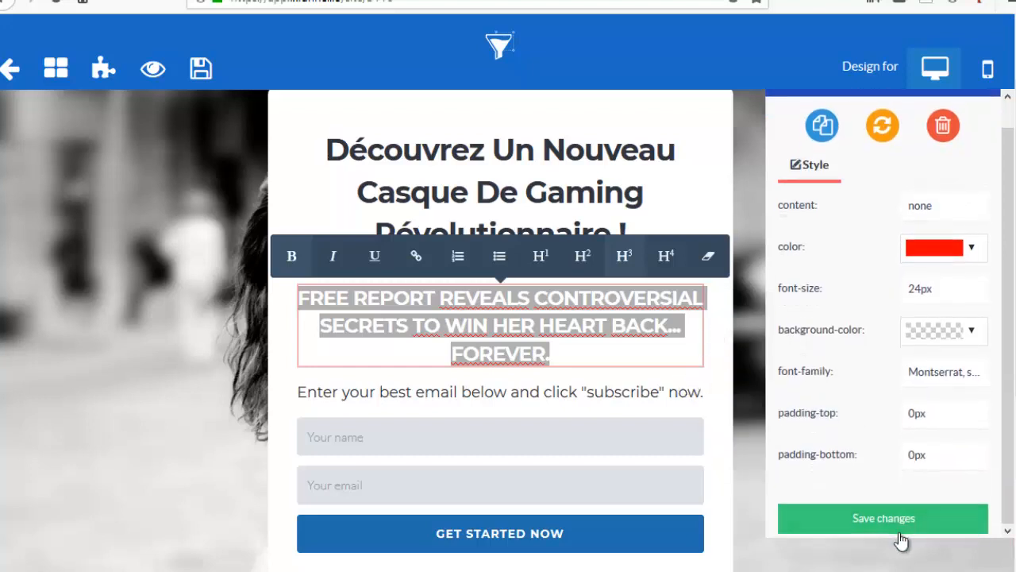
click(884, 519)
click(688, 394)
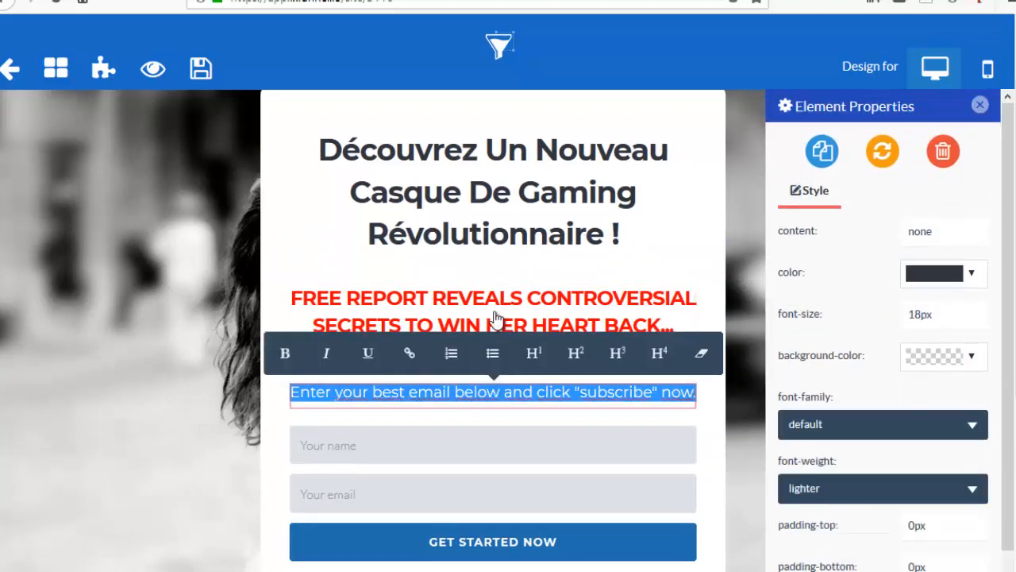
Delete the "FREE REPORT REVEALS CONTROVERSIAL SECRETS" subheading from the optin page
click(688, 327)
click(945, 153)
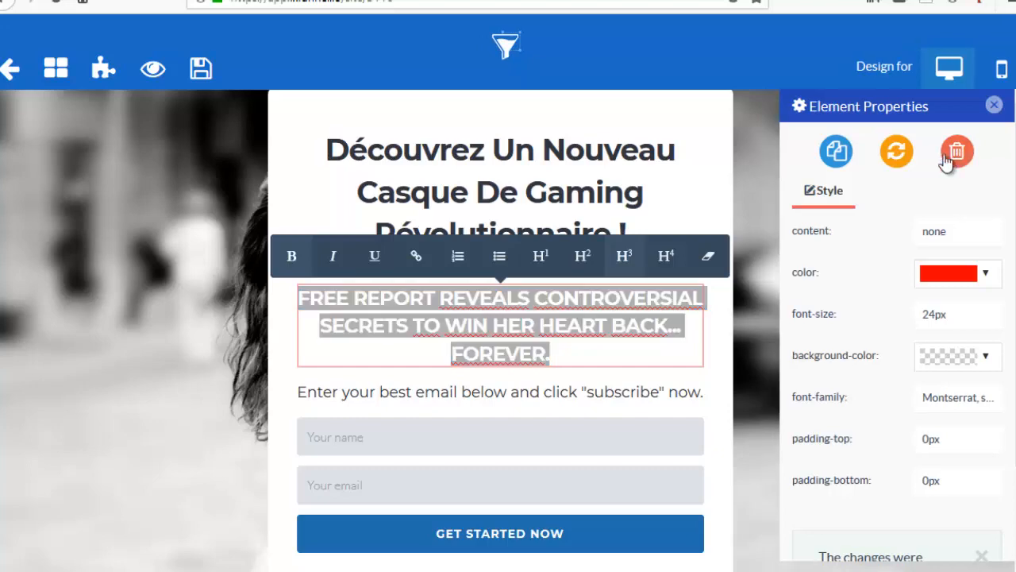
click(631, 262)
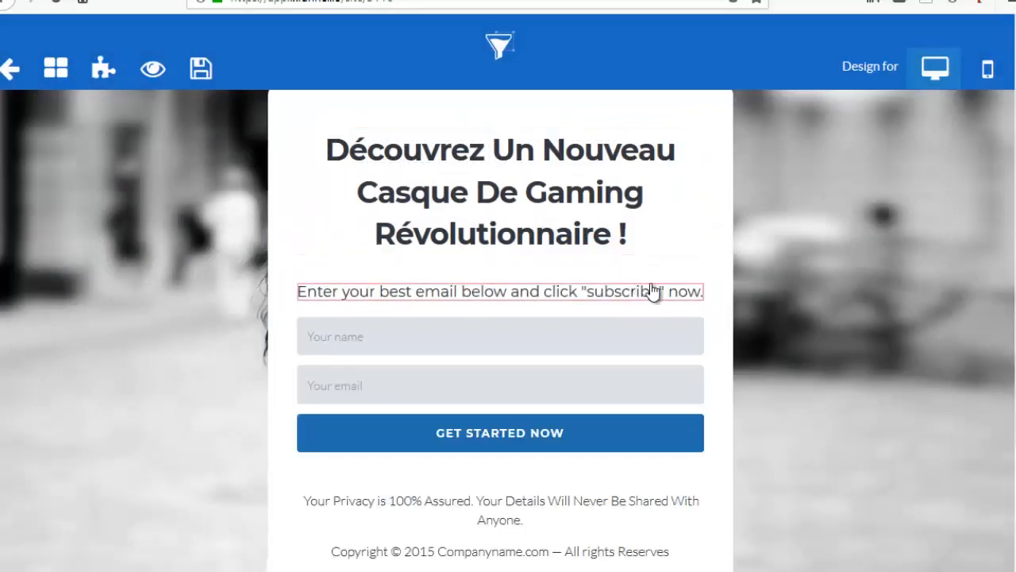
Replace the instruction line above the form with "Sur quelle adresse voulez-vous recevoir la démo gratuite du casque gaming ?"
click(661, 296)
text(Sur quelle adresse voulez-vous recevoir la démo gratuite du casque gaming ?)
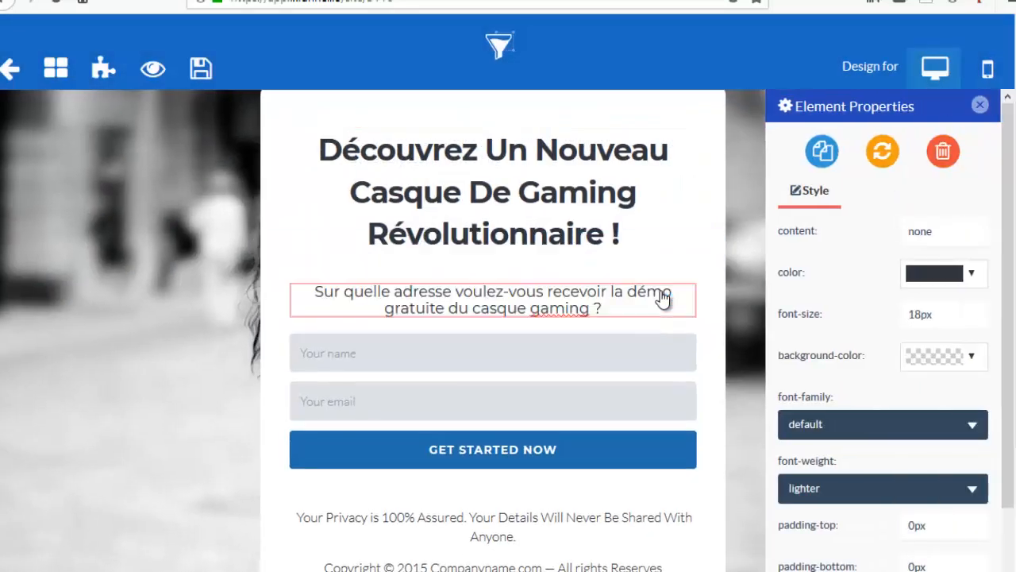
click(711, 335)
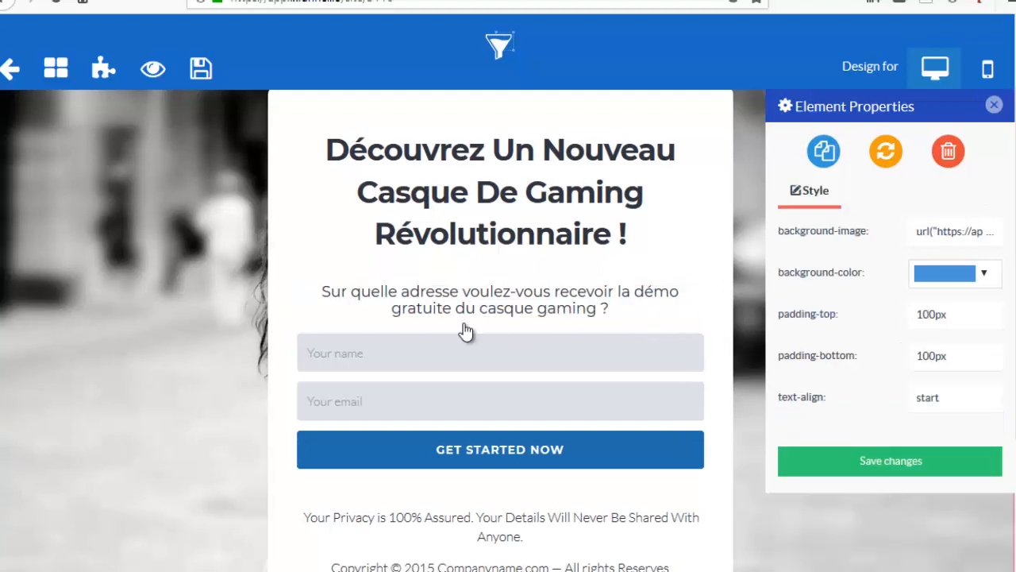
Delete the footer line with the Refund Policy, DMCA, Anit-Spam, Terms of Use and Privacy Policy entries
scroll(572, 320, down, 3)
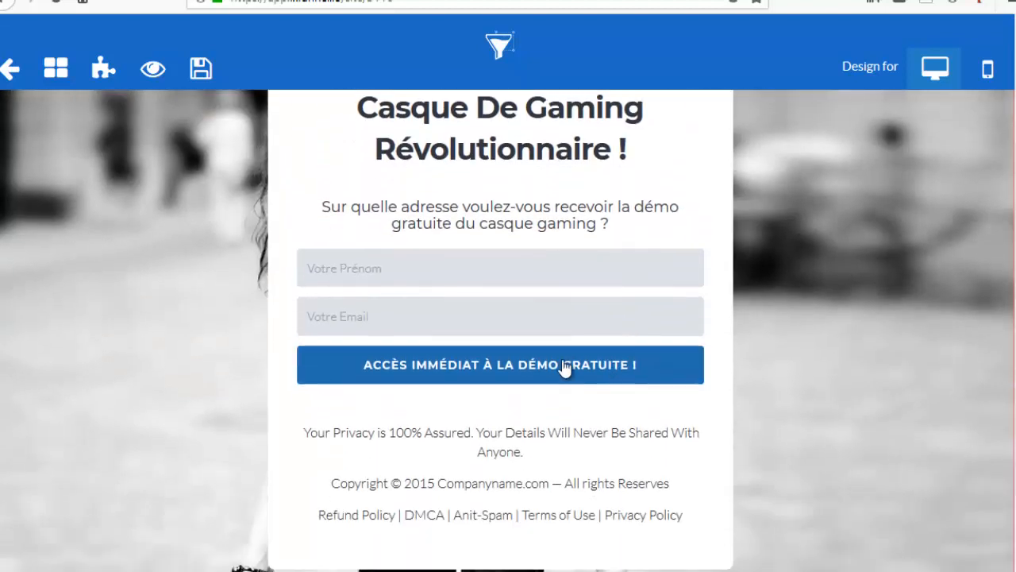
scroll(647, 397, down, 2)
triple_click(631, 433)
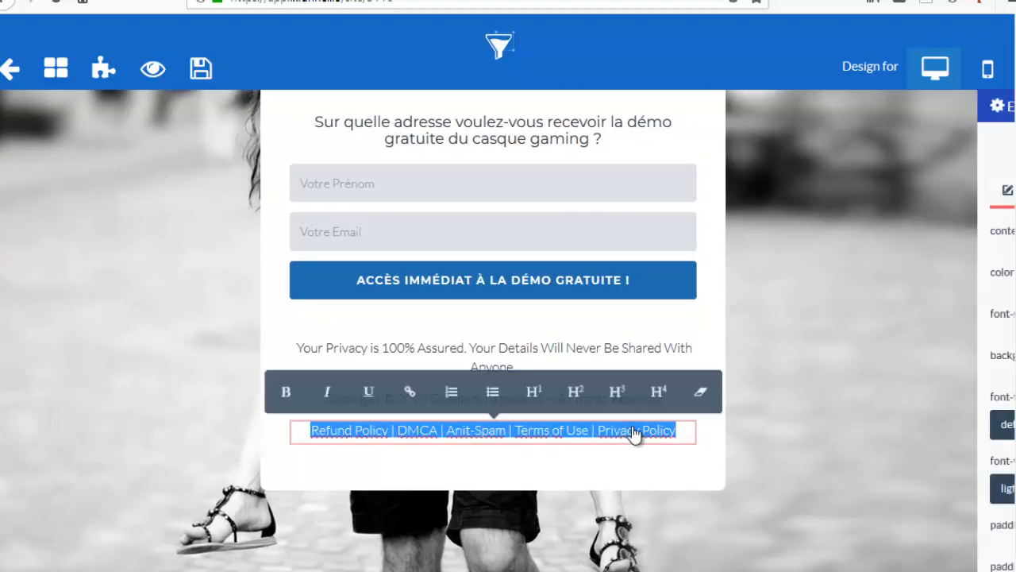
click(943, 150)
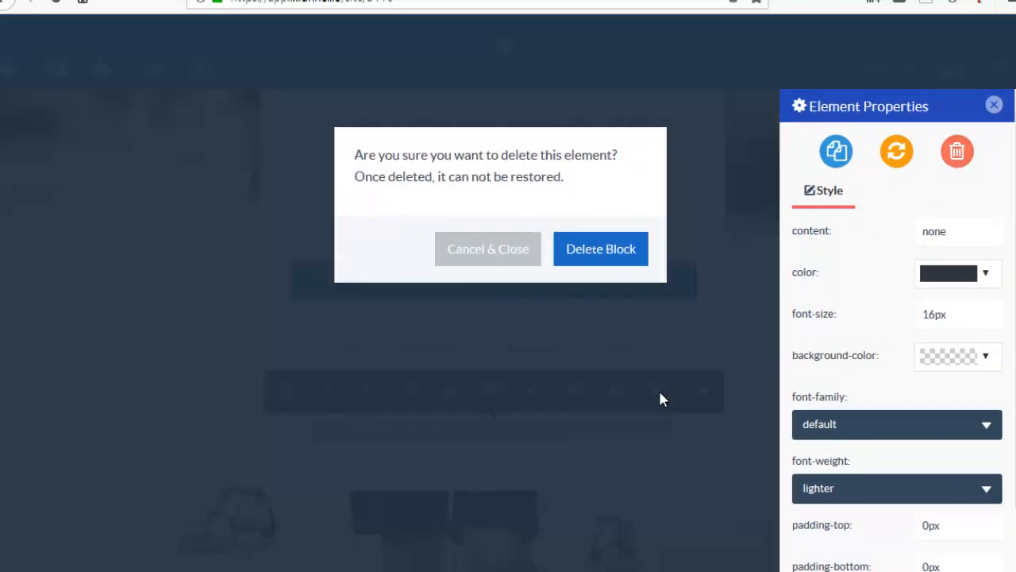
click(609, 251)
Delete the copyright line below the form and replace the privacy notice with "Votre email reste confidentiel."
triple_click(628, 409)
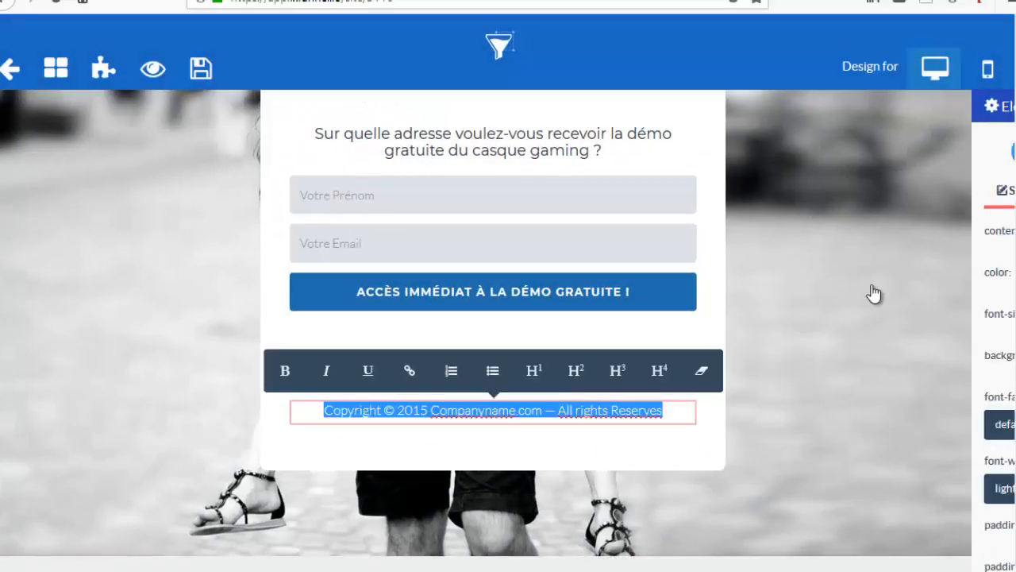
click(957, 151)
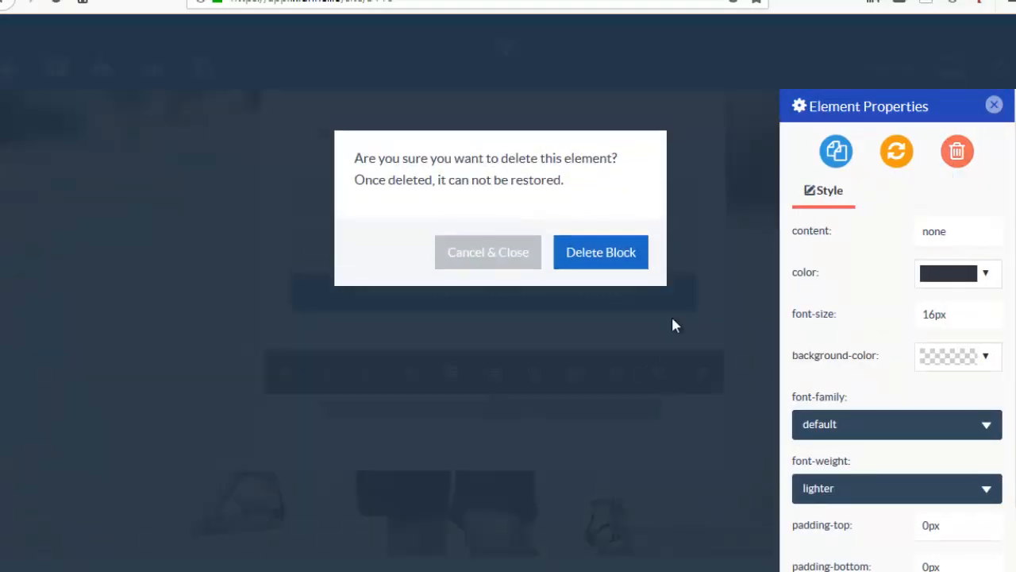
click(629, 256)
click(426, 428)
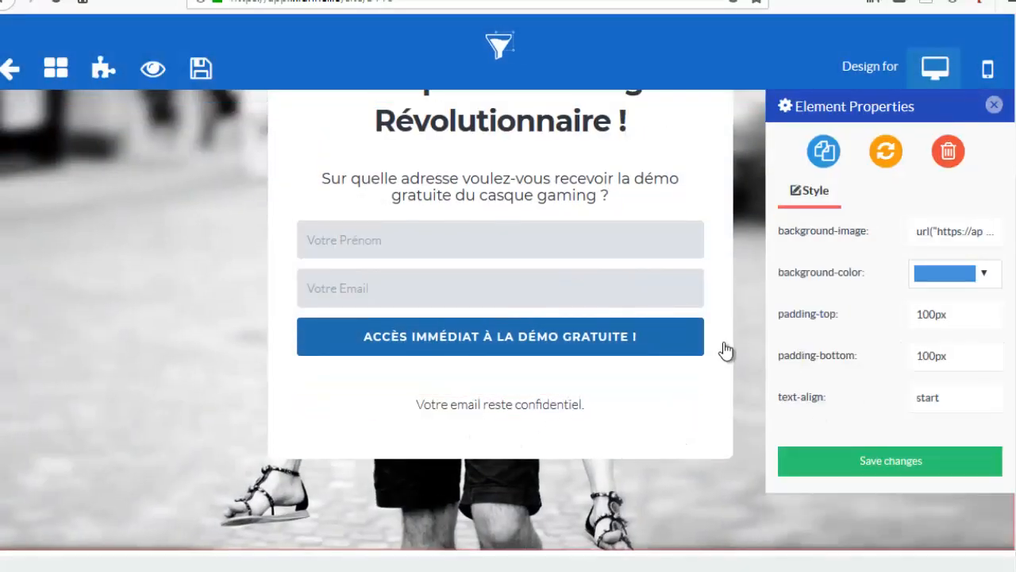
click(995, 105)
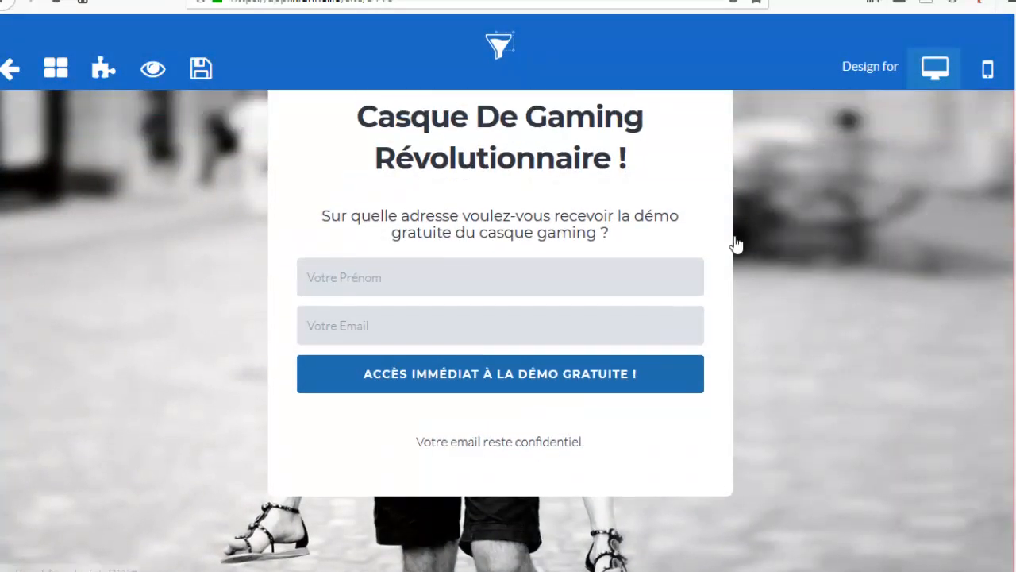
Review the edited optin page from its heading to its footer in both the desktop and mobile layouts
scroll(574, 285, up, 2)
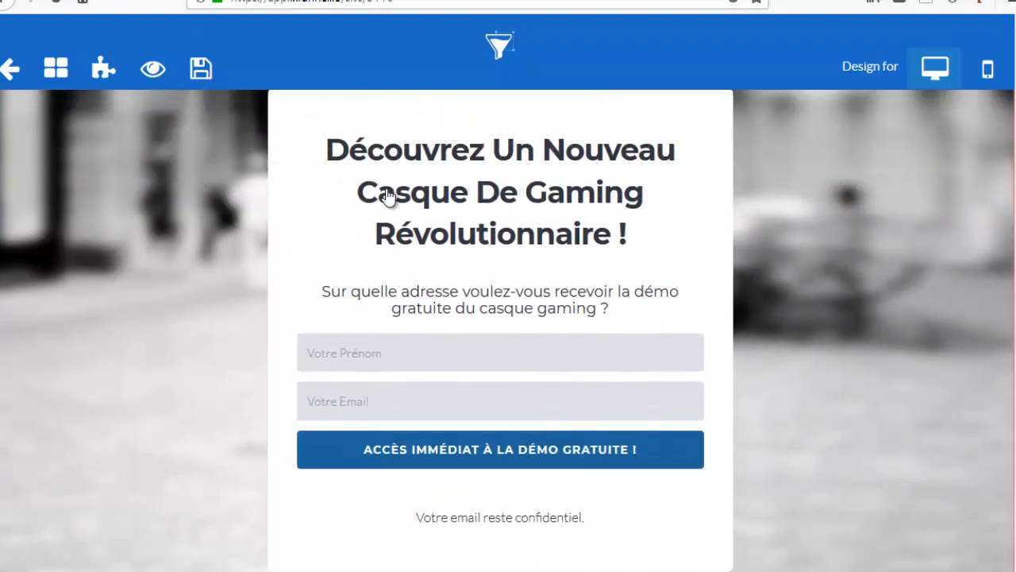
scroll(834, 381, down, 1)
scroll(818, 361, up, 1)
scroll(315, 155, up, 1)
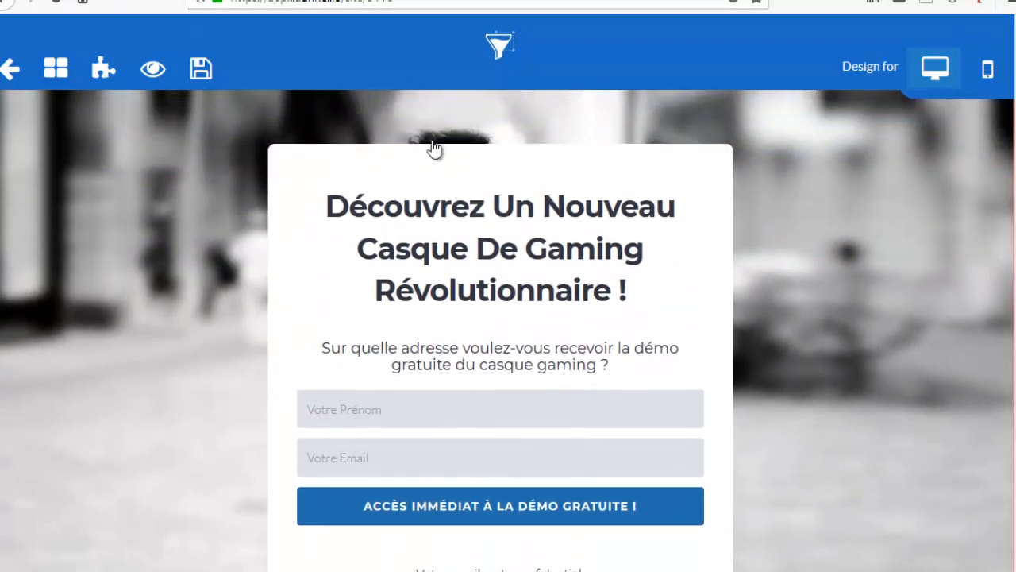
click(842, 157)
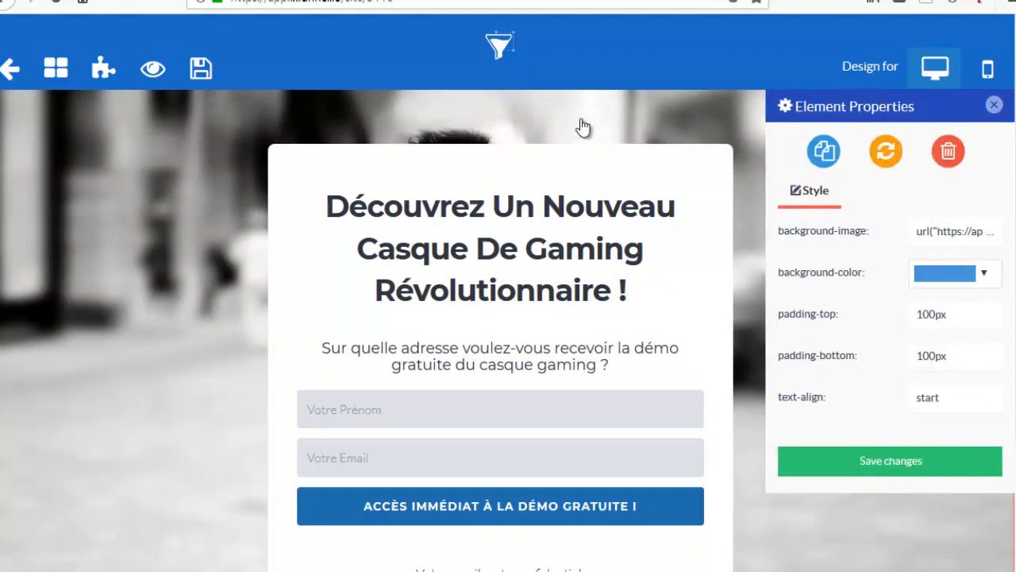
click(994, 105)
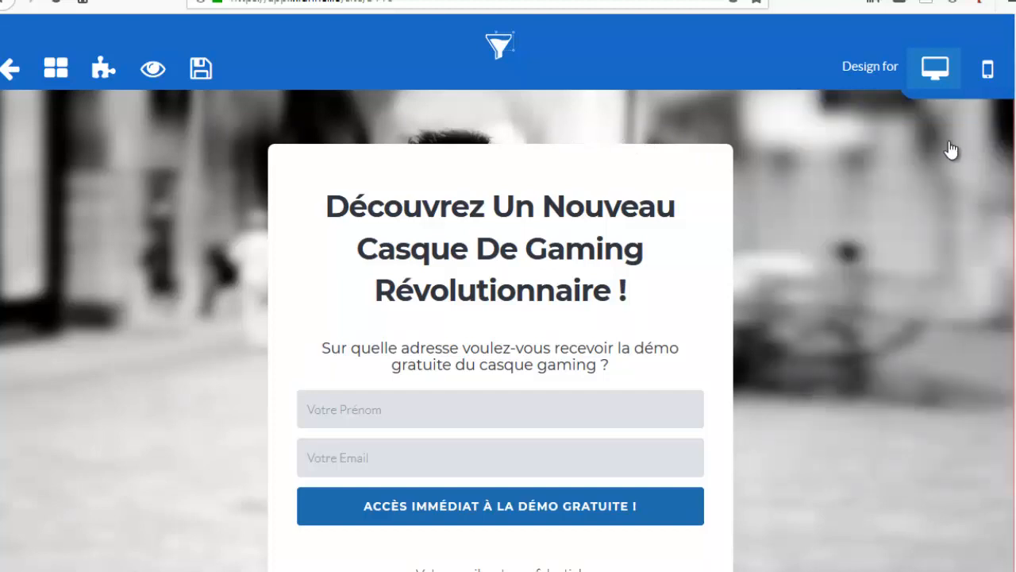
click(989, 67)
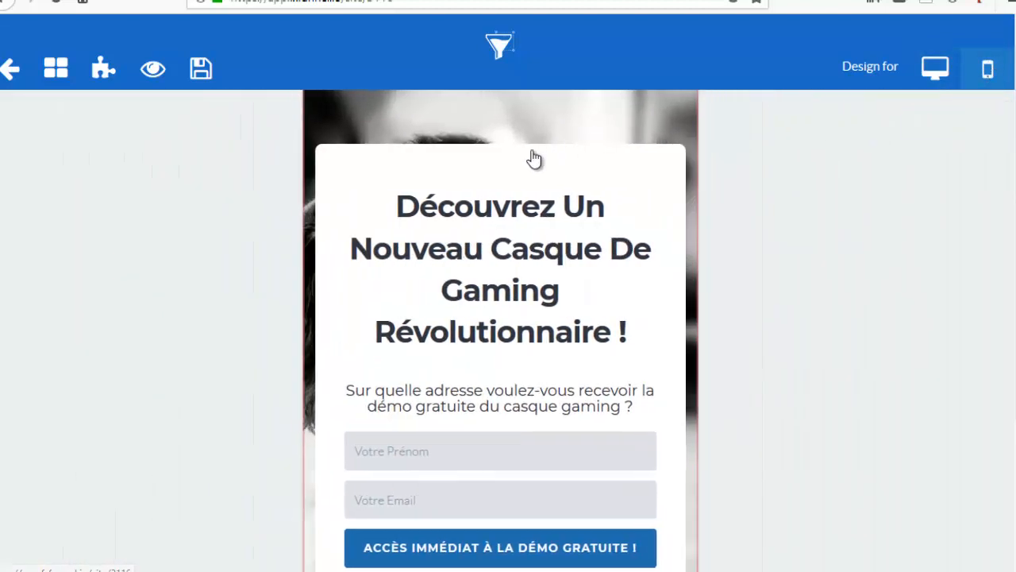
scroll(488, 162, down, 3)
scroll(565, 311, up, 3)
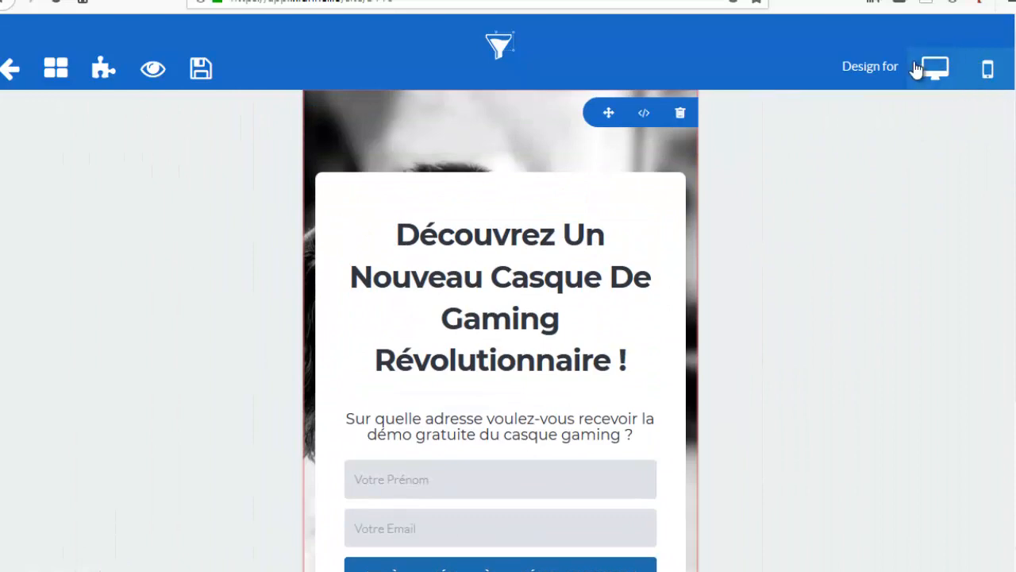
Save the optin page in the desktop layout and return to the funnel's steps
click(927, 68)
click(208, 70)
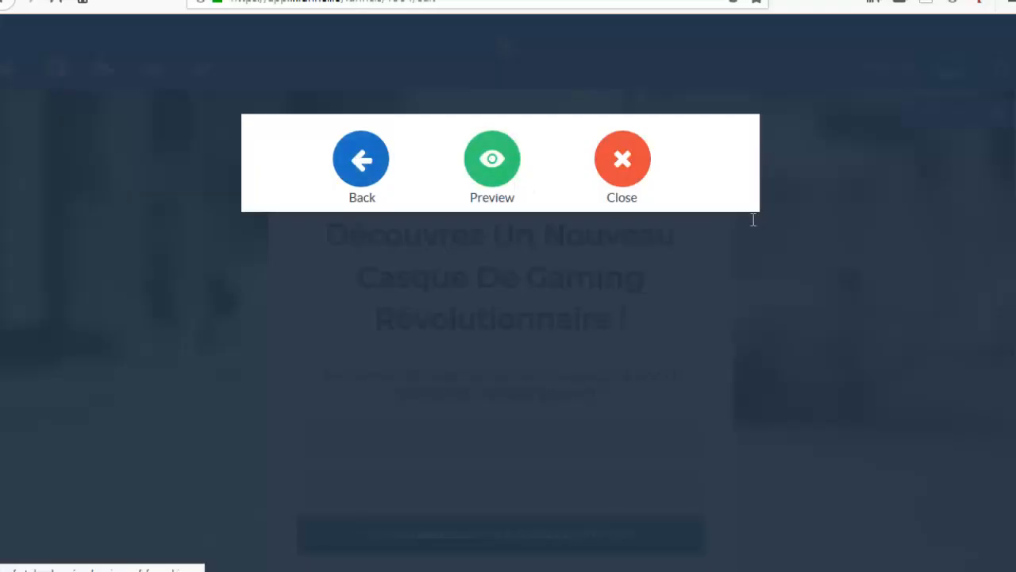
click(361, 157)
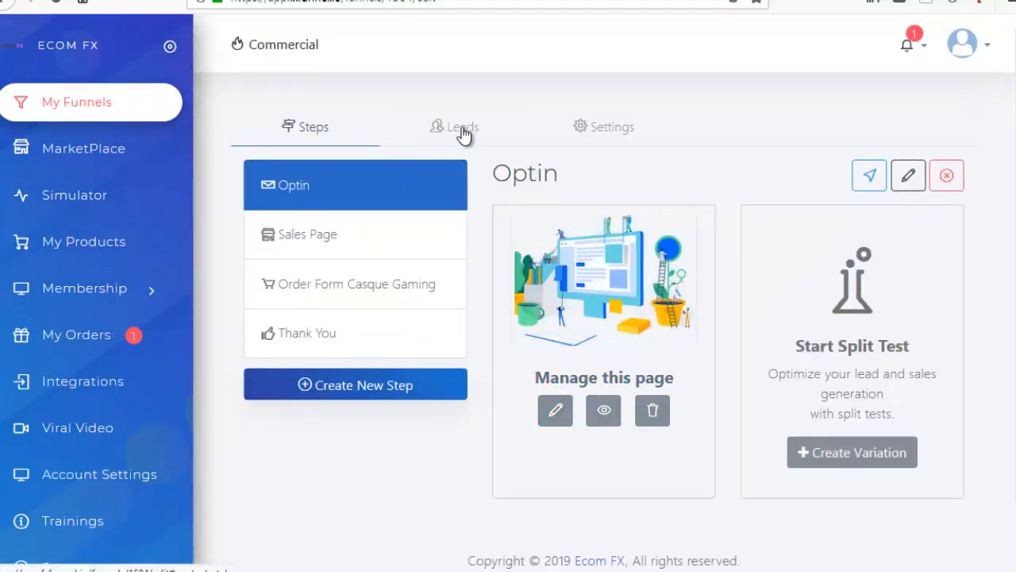
From the funnel's leads, choose the General Lists integration and create a new general list named "Prospects Super Casque Gaming"
click(464, 134)
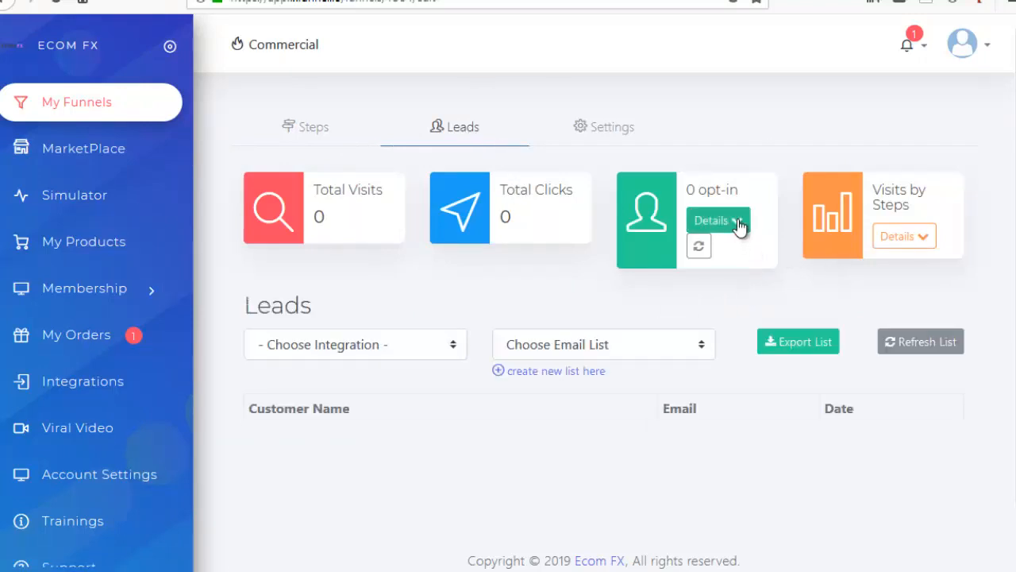
click(439, 352)
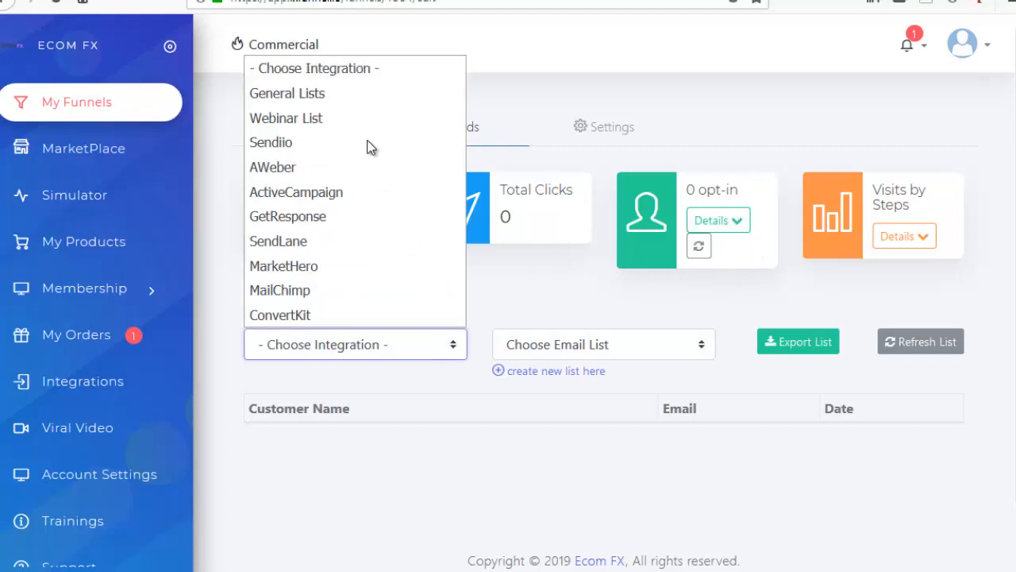
click(295, 98)
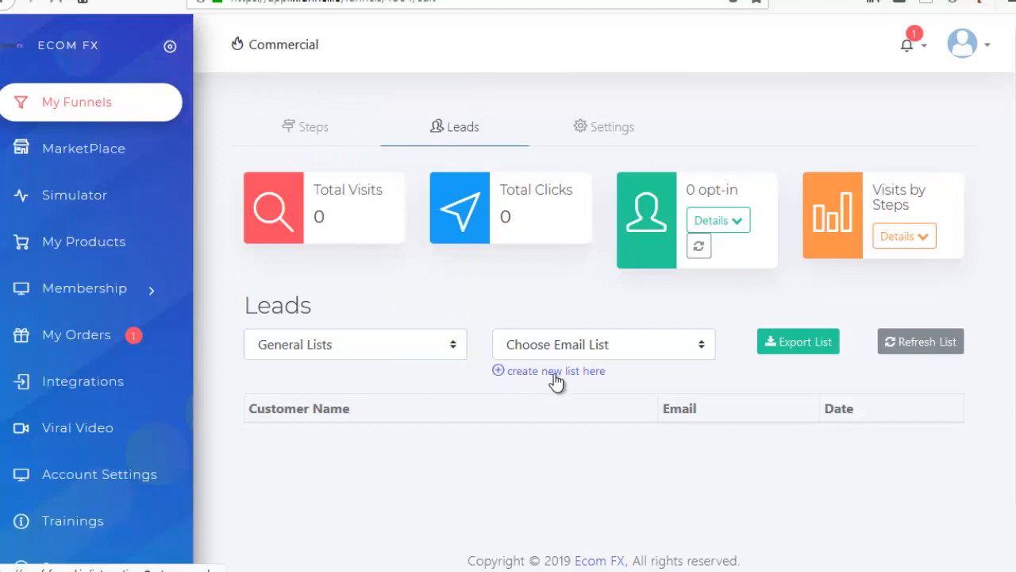
click(554, 373)
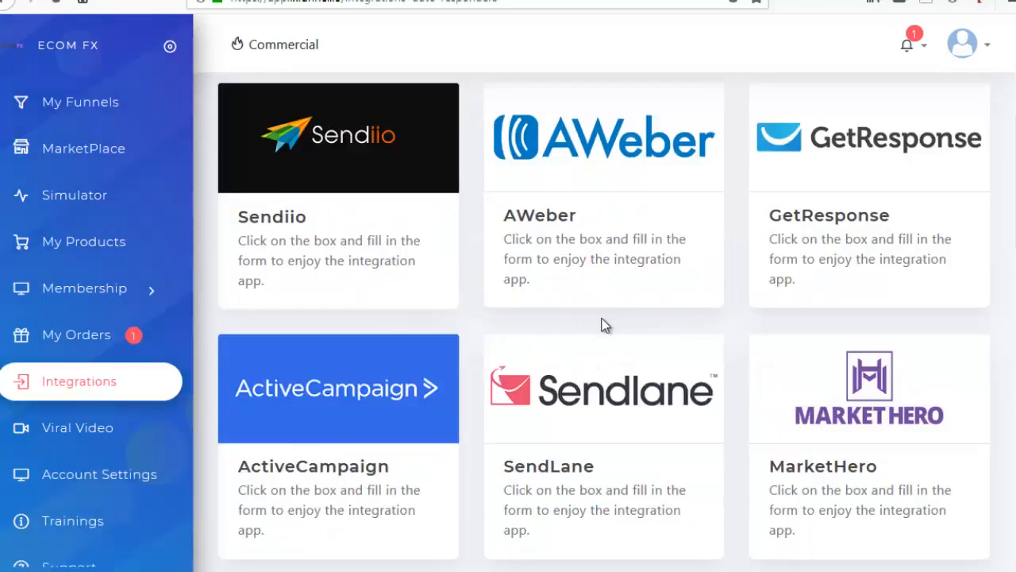
scroll(588, 319, down, 5)
click(866, 257)
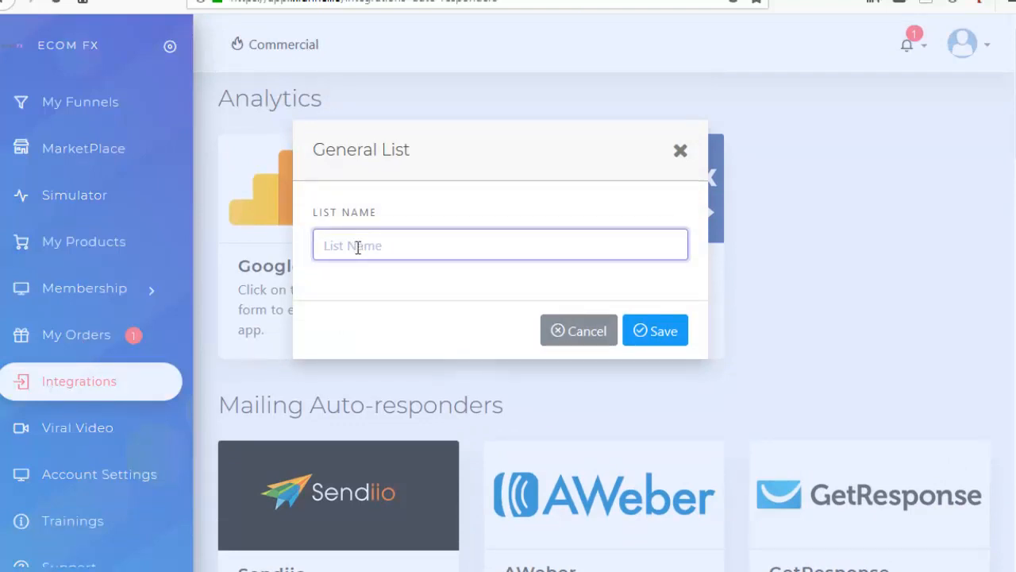
text(Gaming)
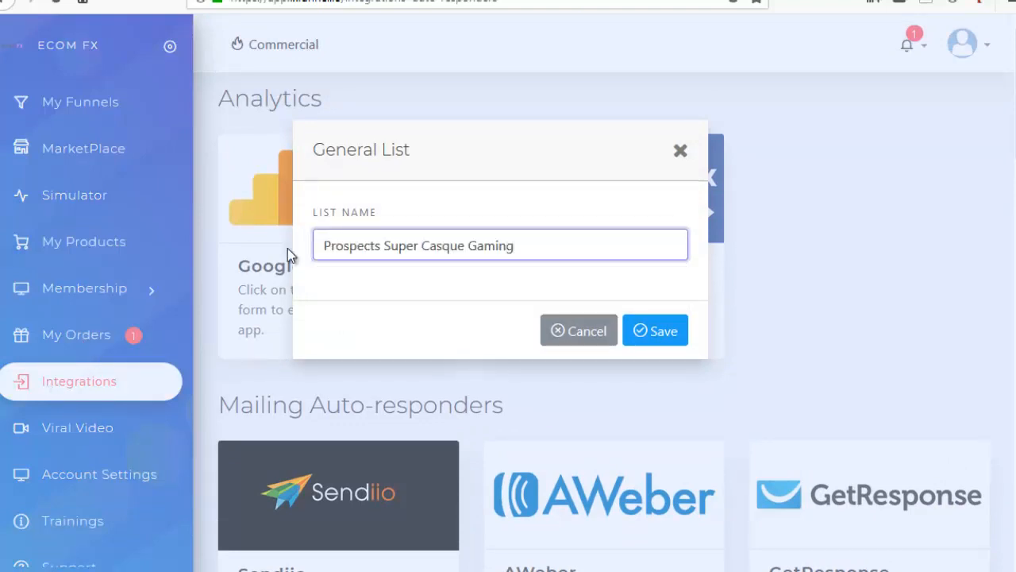
click(658, 332)
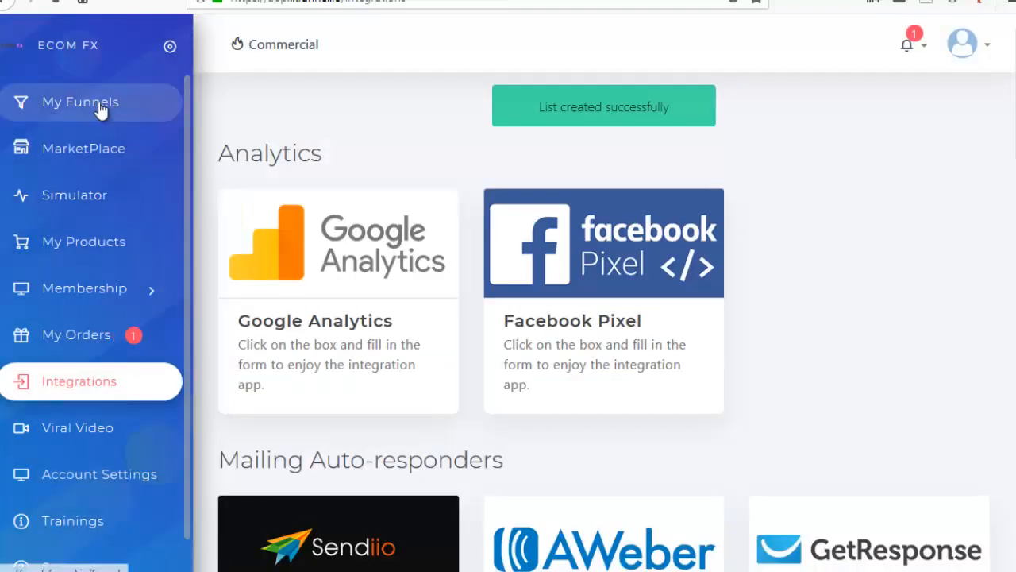
Return to the funnels overview, edit the Casque Gaming funnel and show the opt-in details among its leads
click(58, 103)
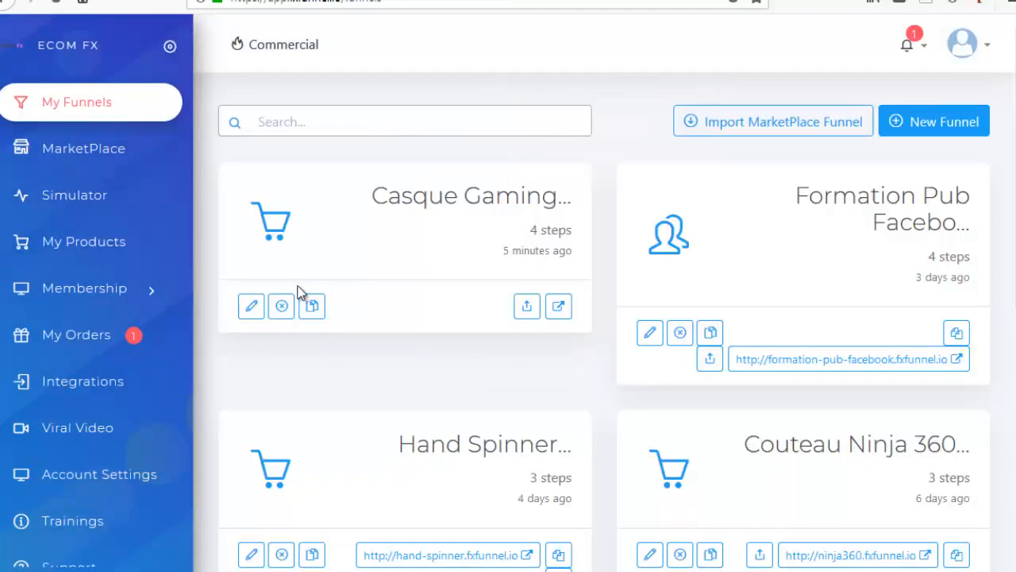
click(253, 306)
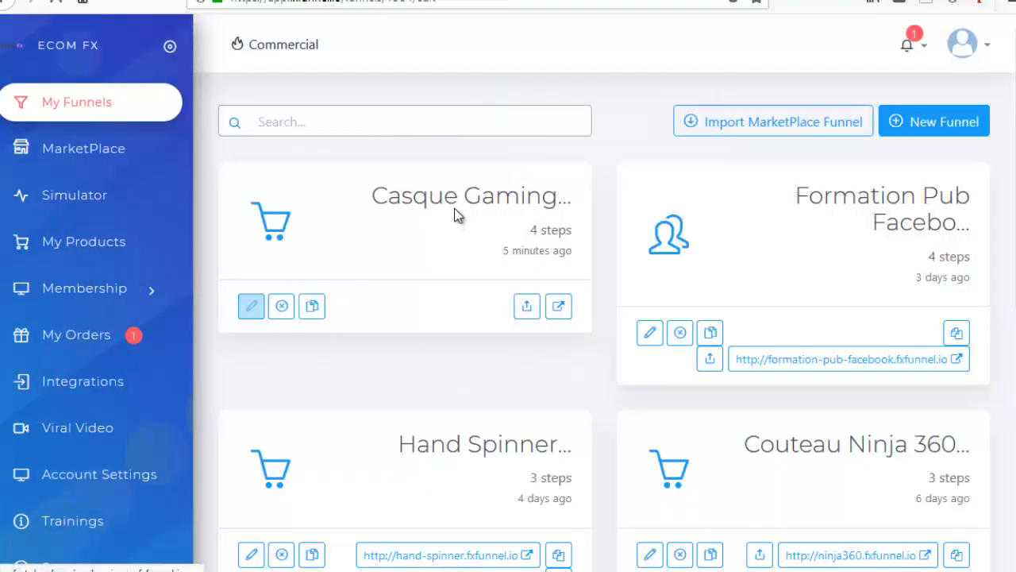
click(465, 130)
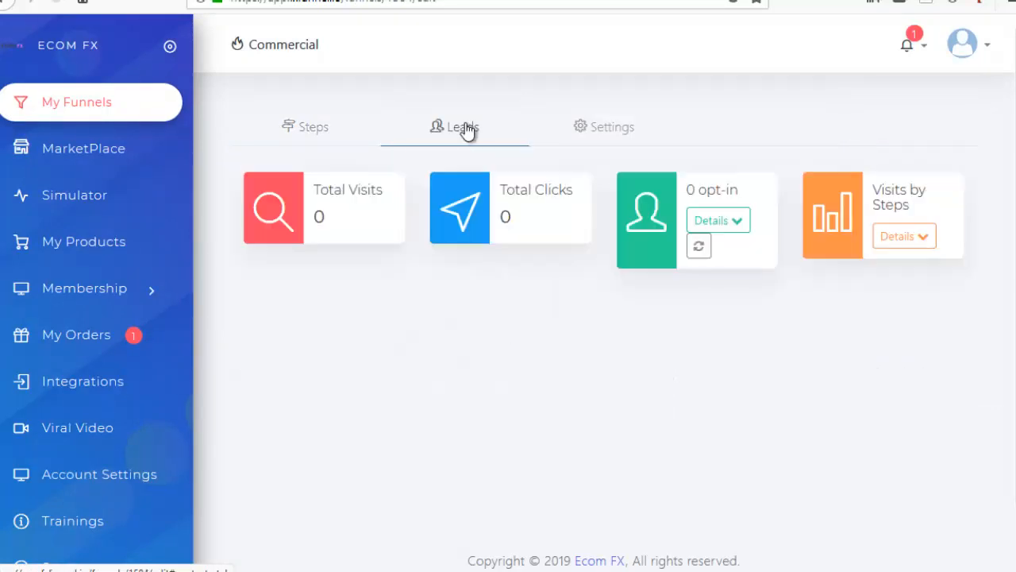
click(736, 224)
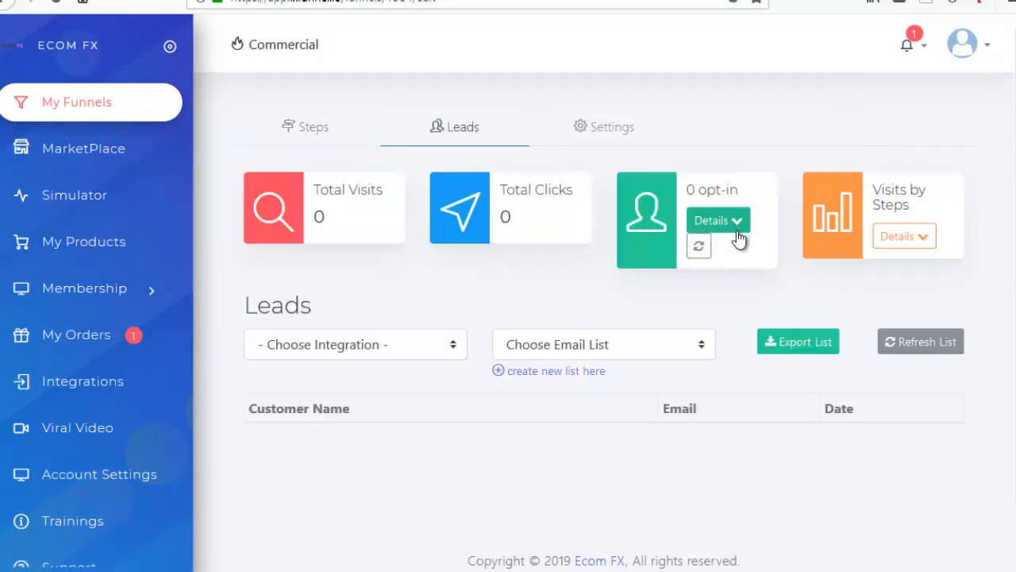
Connect the funnel's leads to the General Lists integration using the "Prospects Super Casque Gaming" email list
scroll(326, 309, down, 1)
click(374, 277)
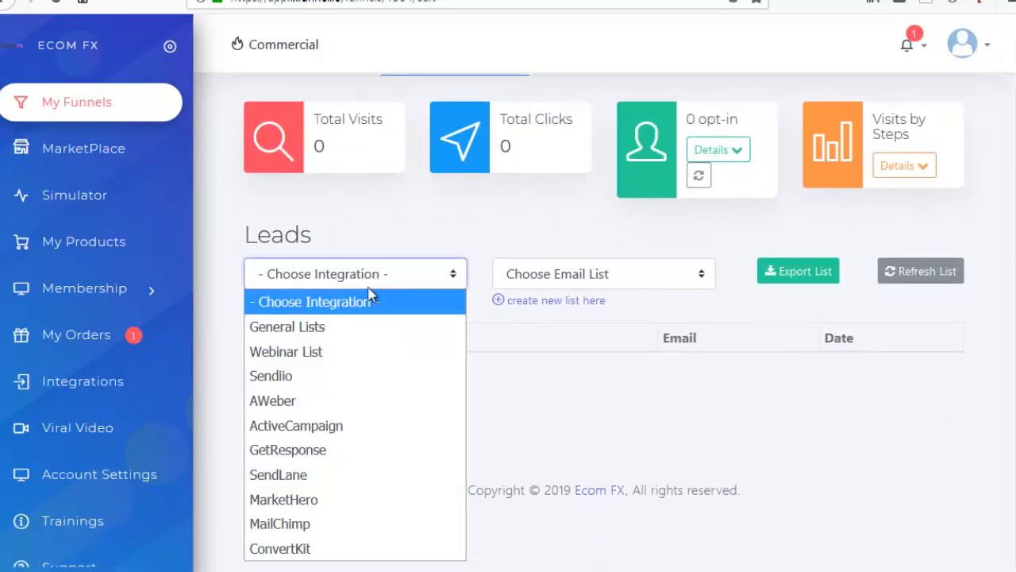
click(329, 322)
click(666, 278)
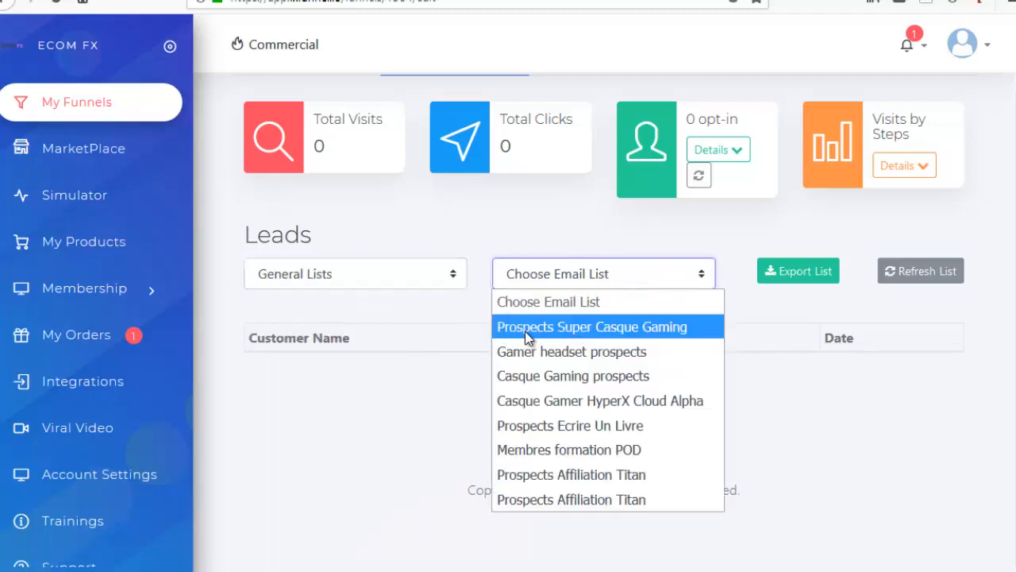
click(522, 332)
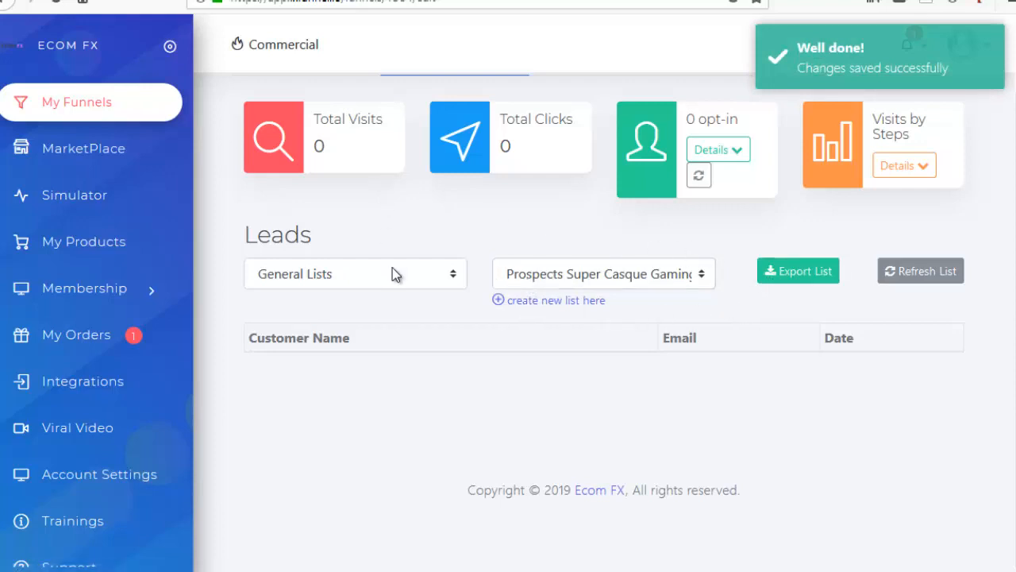
scroll(429, 270, up, 2)
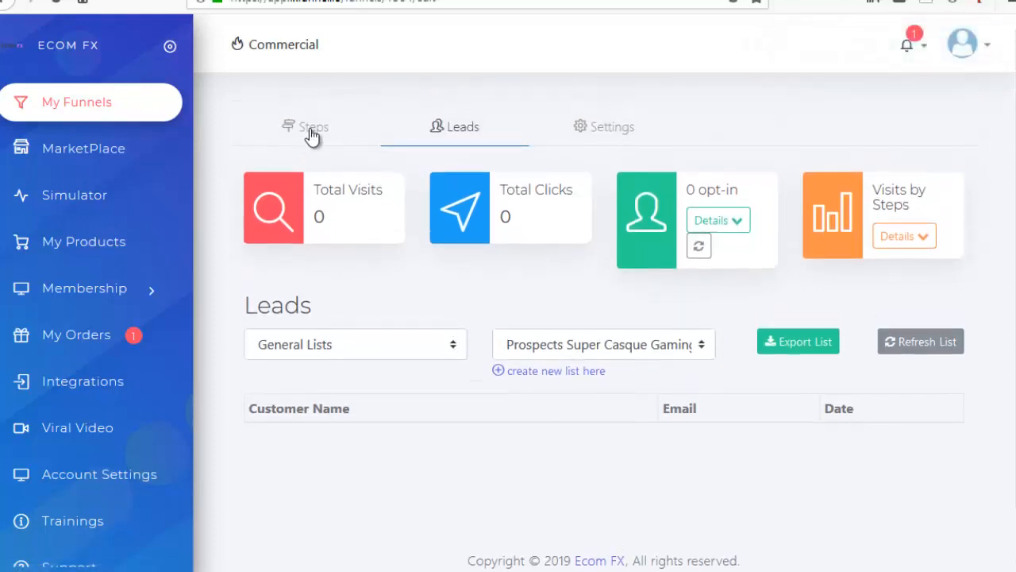
scroll(556, 294, down, 2)
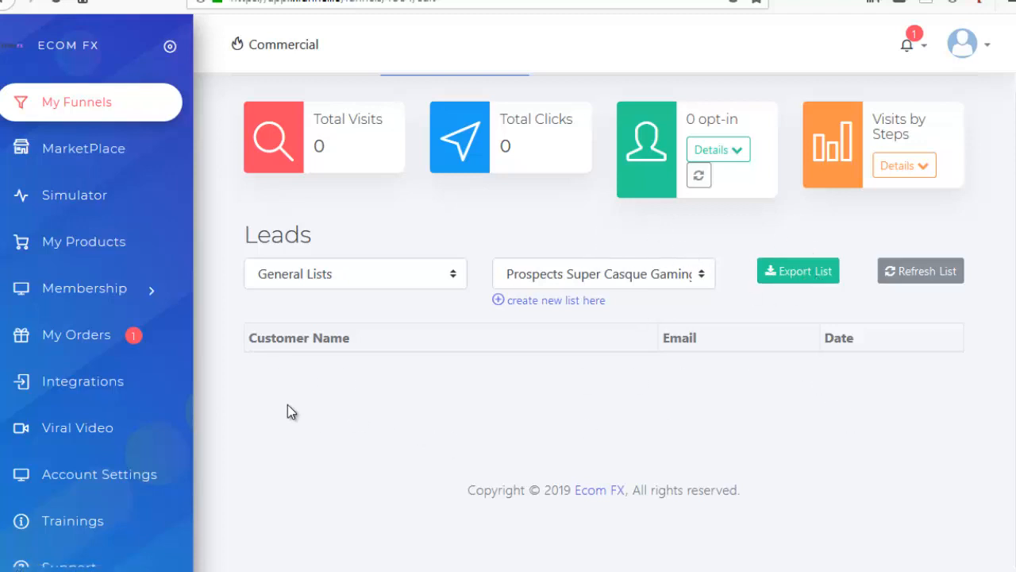
scroll(714, 389, up, 2)
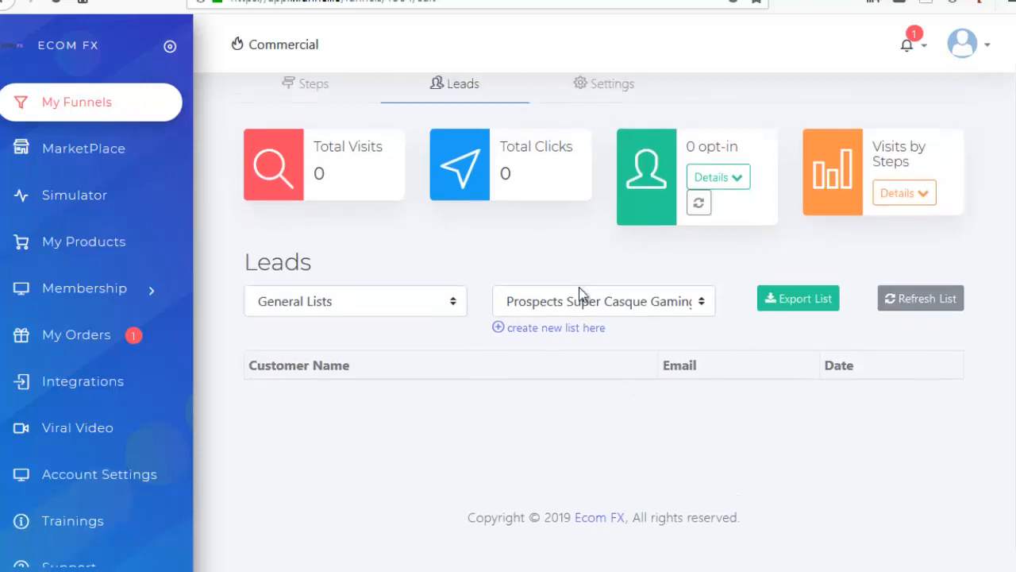
Browse the Sales Page templates for the funnel's Sales Page step and start its page from scratch instead
click(307, 130)
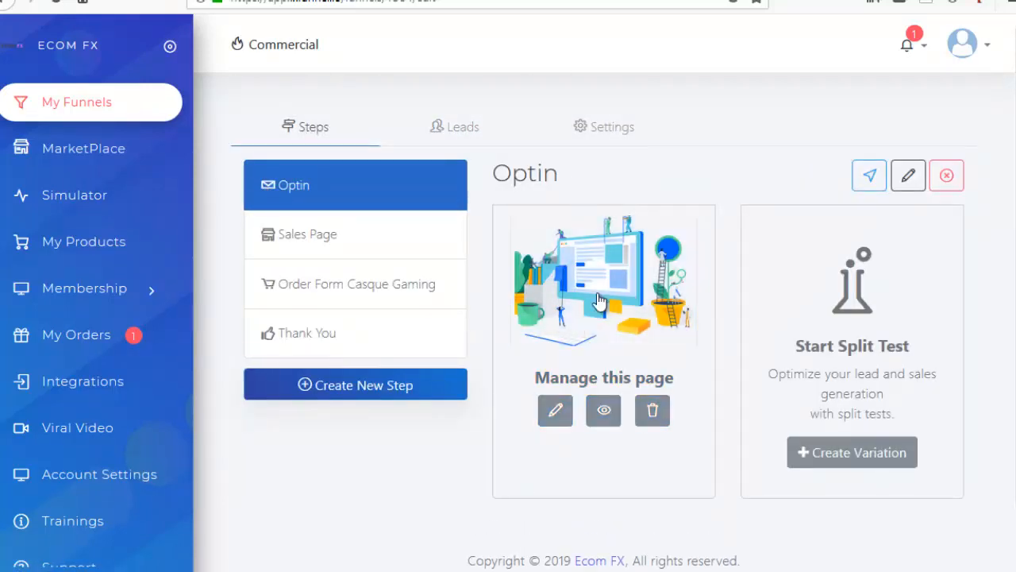
click(342, 234)
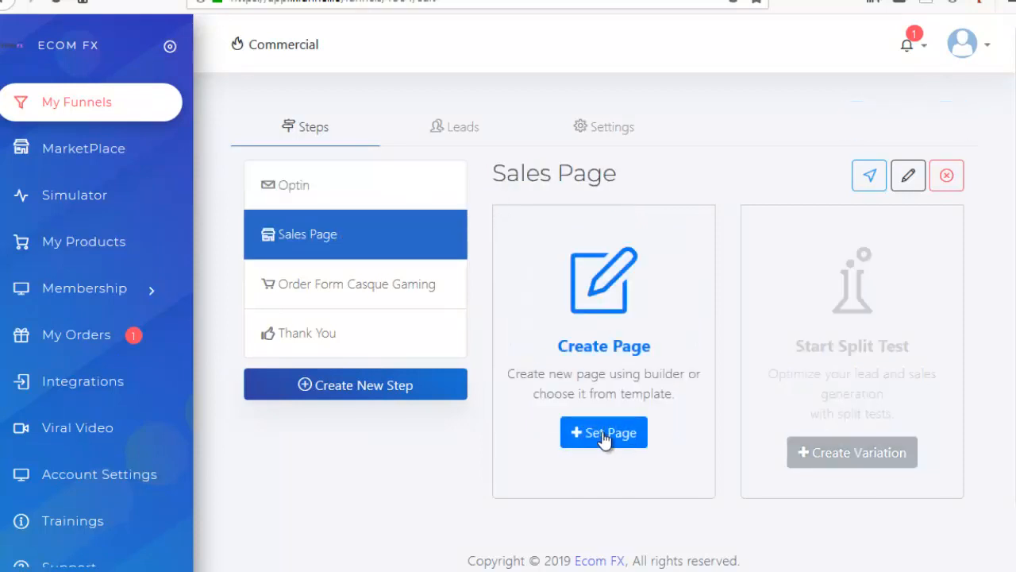
click(606, 435)
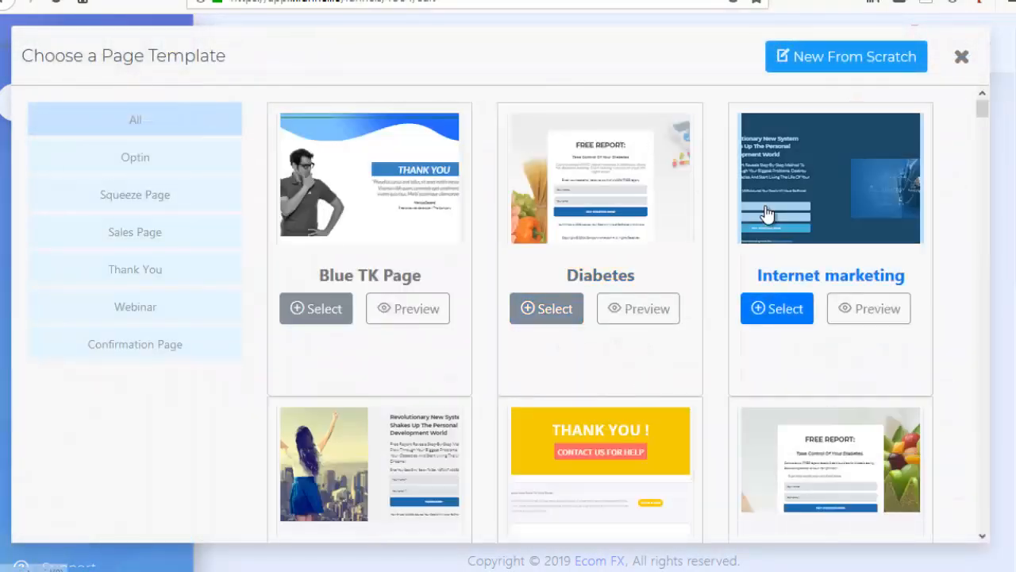
click(145, 242)
scroll(663, 318, down, 10)
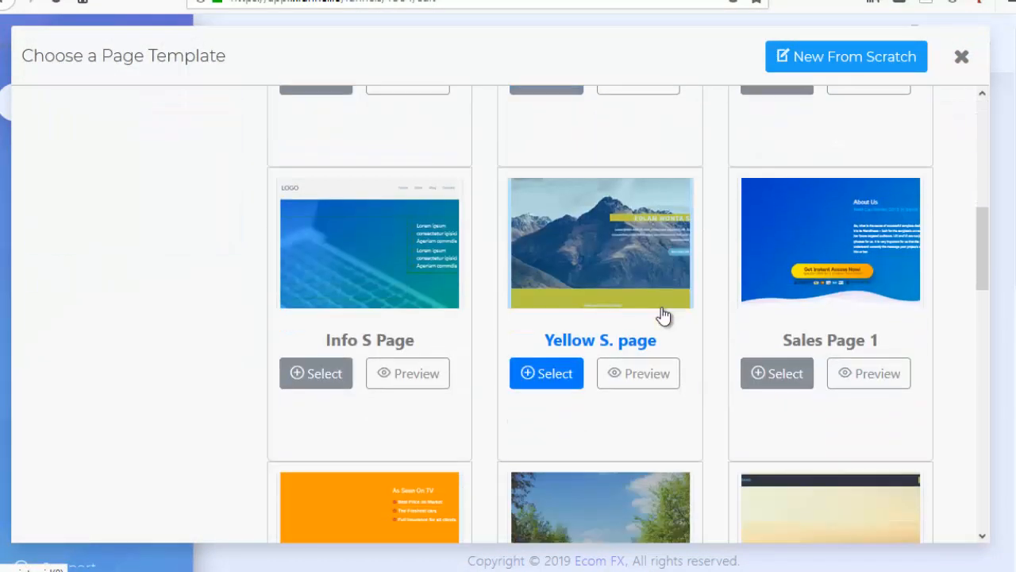
scroll(663, 333, down, 5)
scroll(676, 400, up, 10)
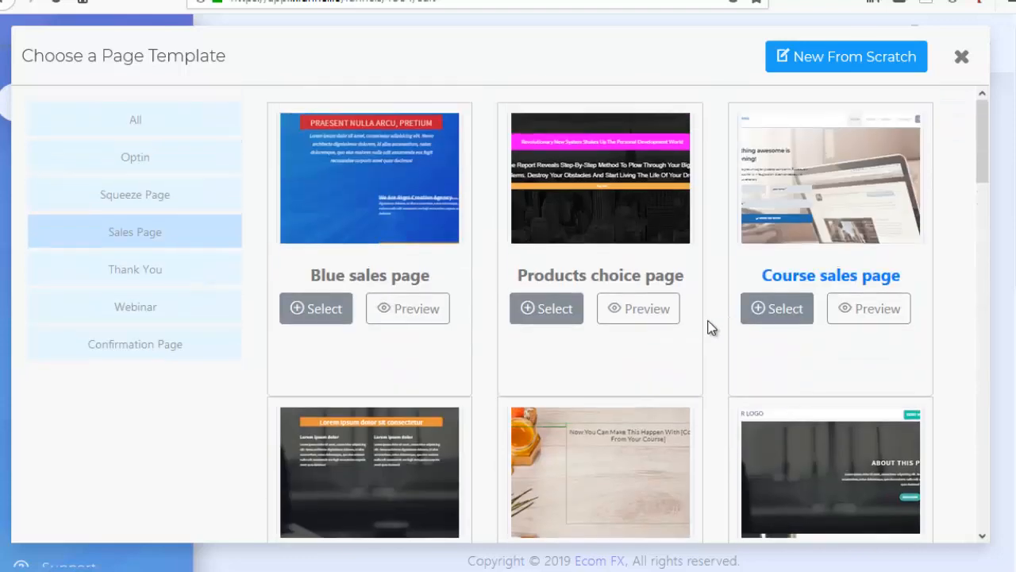
click(858, 63)
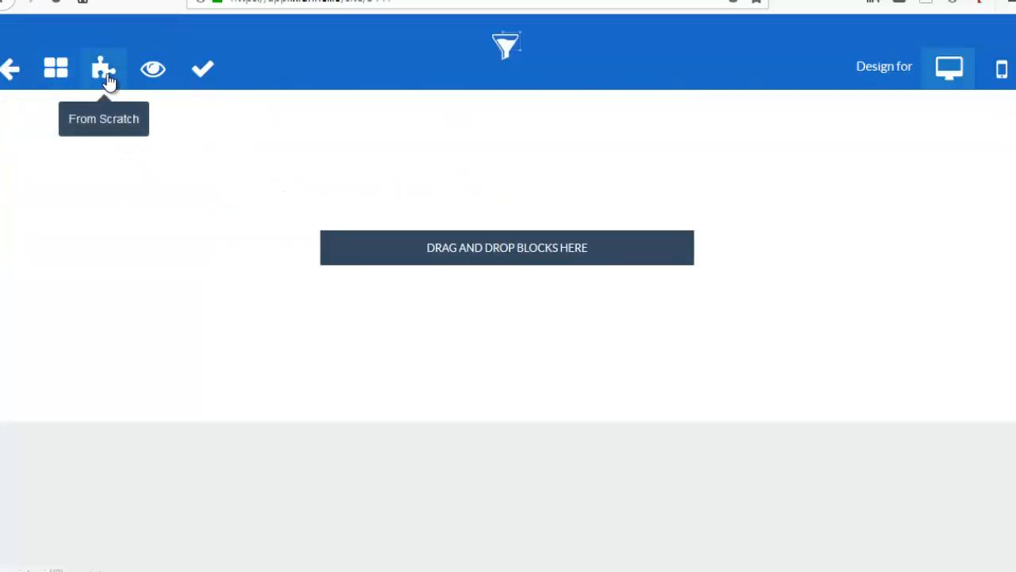
Add the red video block with the car image, orange button and "As Seen On TV" checklist to the empty page
click(104, 77)
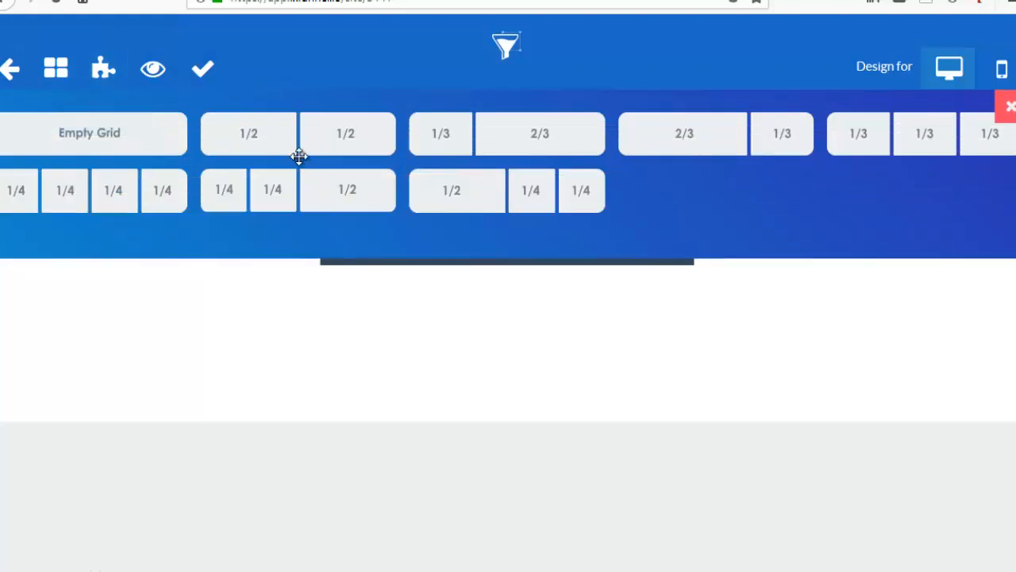
click(56, 70)
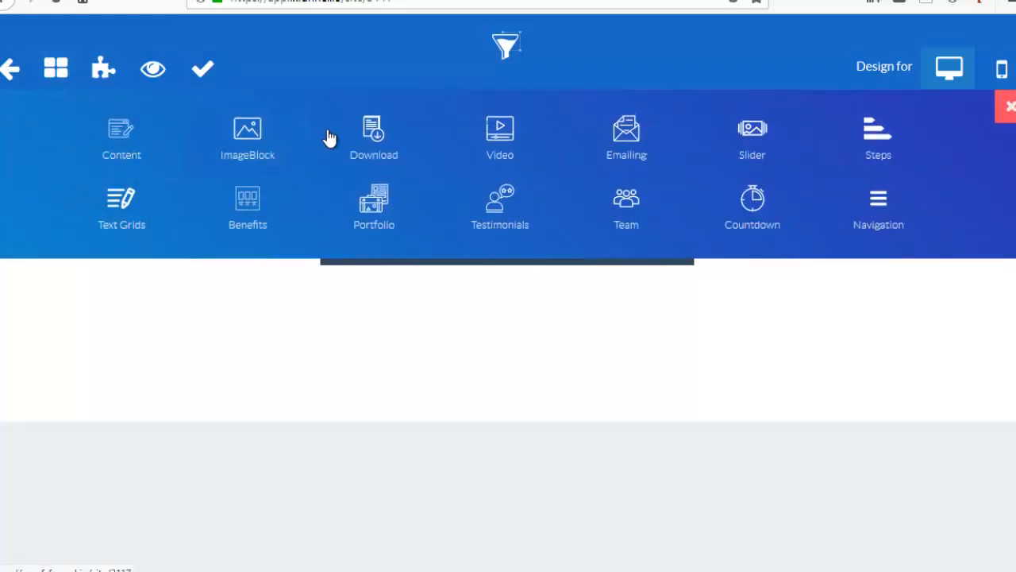
click(501, 141)
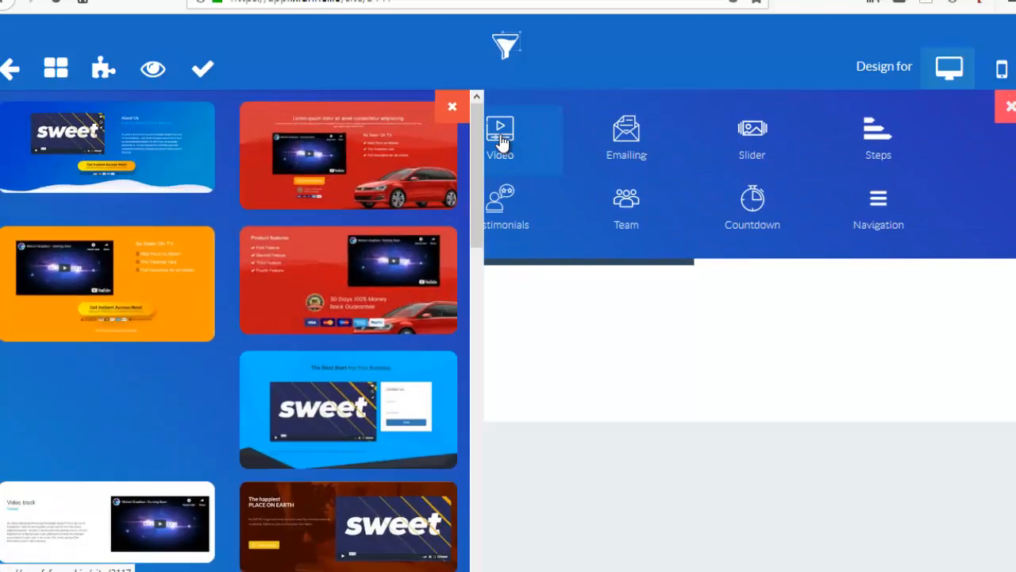
scroll(297, 220, down, 10)
scroll(286, 316, up, 10)
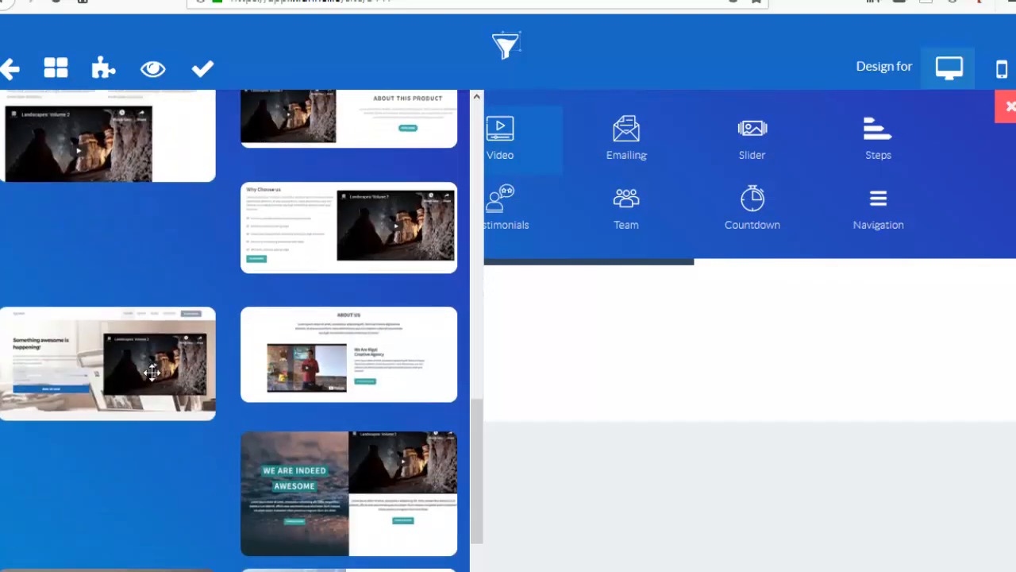
scroll(227, 338, up, 2)
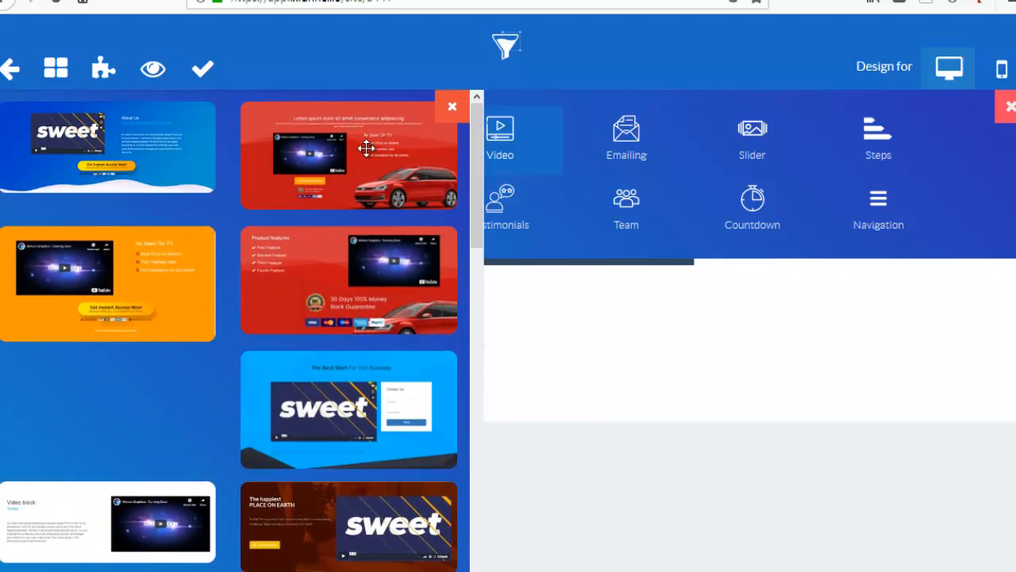
click(167, 177)
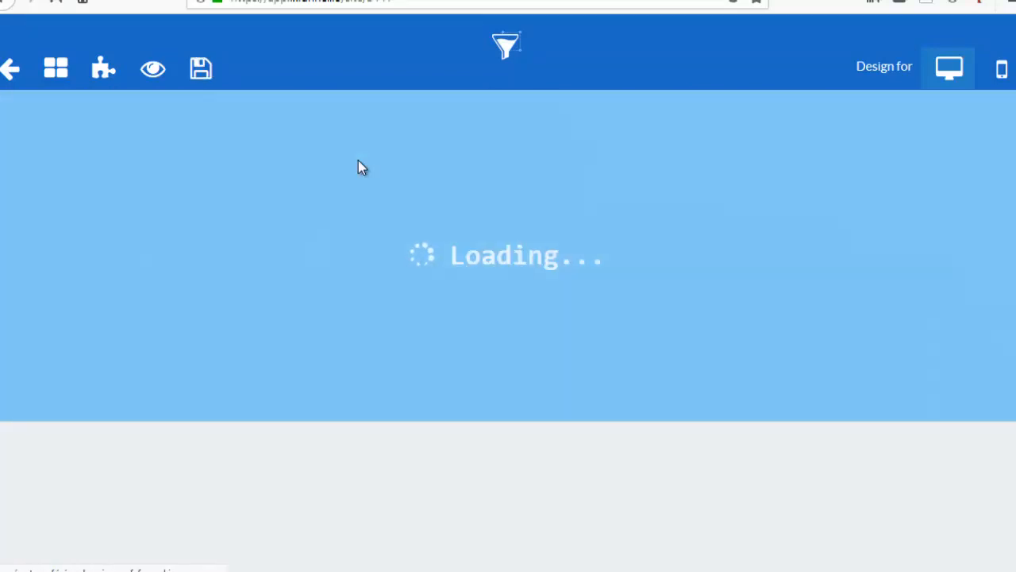
scroll(566, 274, down, 3)
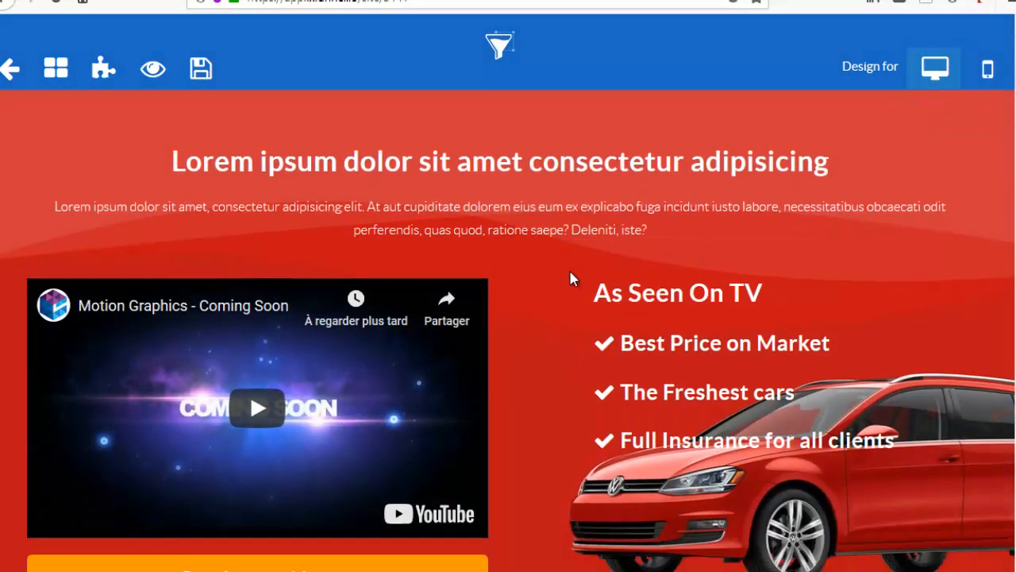
scroll(640, 317, up, 3)
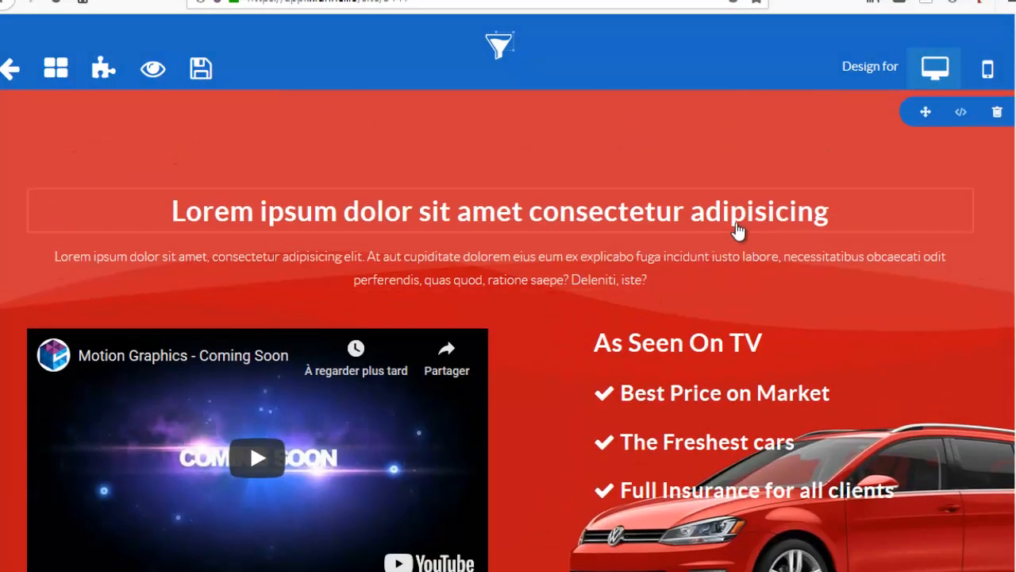
Replace the block's main heading with "Nouveau Micro-Casque Pour Gamers :" and "Test Complet De L'Hyper X Cloud Alpha" on a second line
click(617, 224)
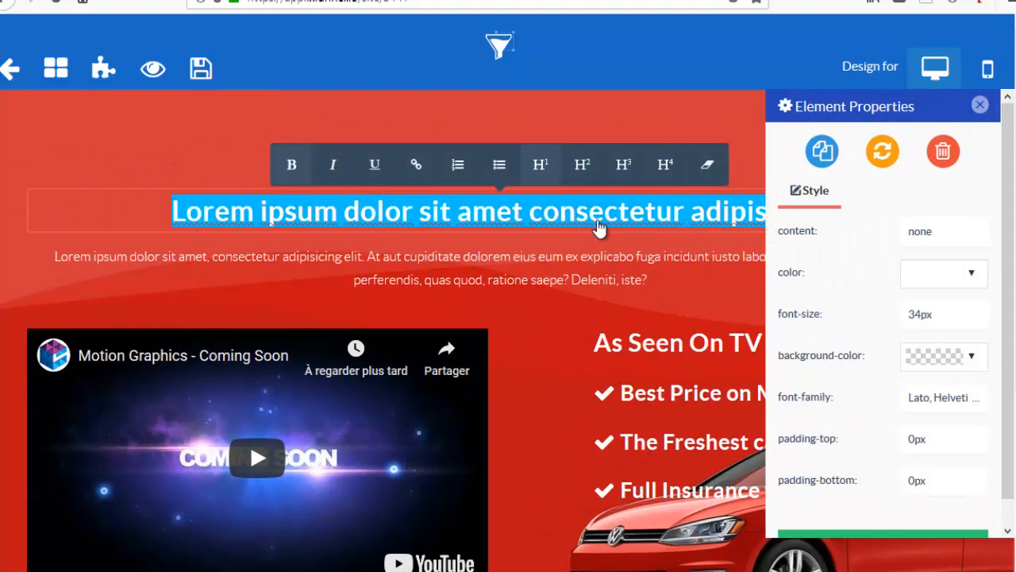
text(Nouveau Micro-Casque Pour Gamers :)
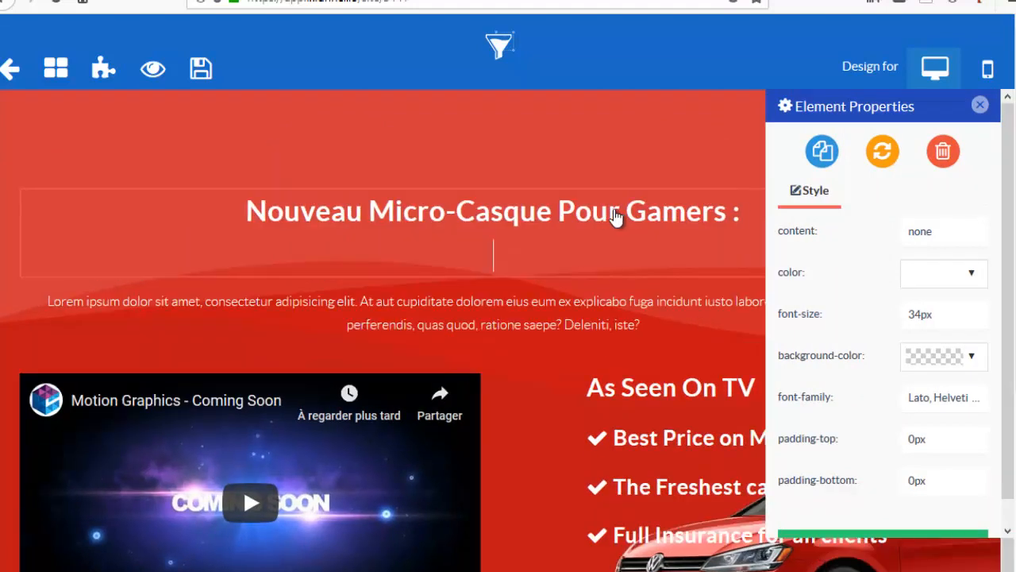
text(Test Complet De L'Hyper X Cloud Alpha)
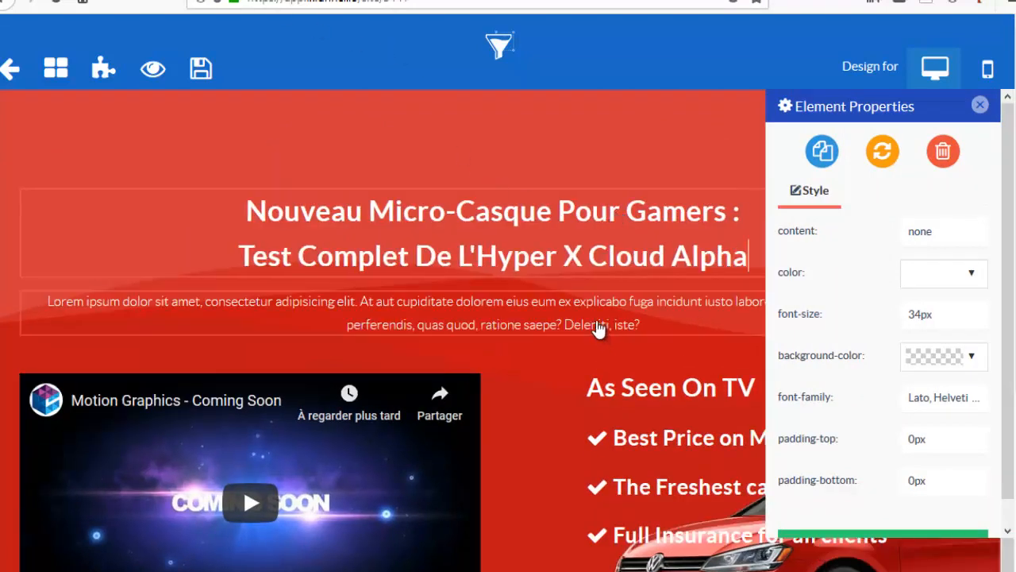
Replace the paragraph below the heading with "Voici le test complet du nouveau casque gaming révolutionnaire avec une expérience de jeu incroyable"
triple_click(655, 324)
key(ctrl+v)
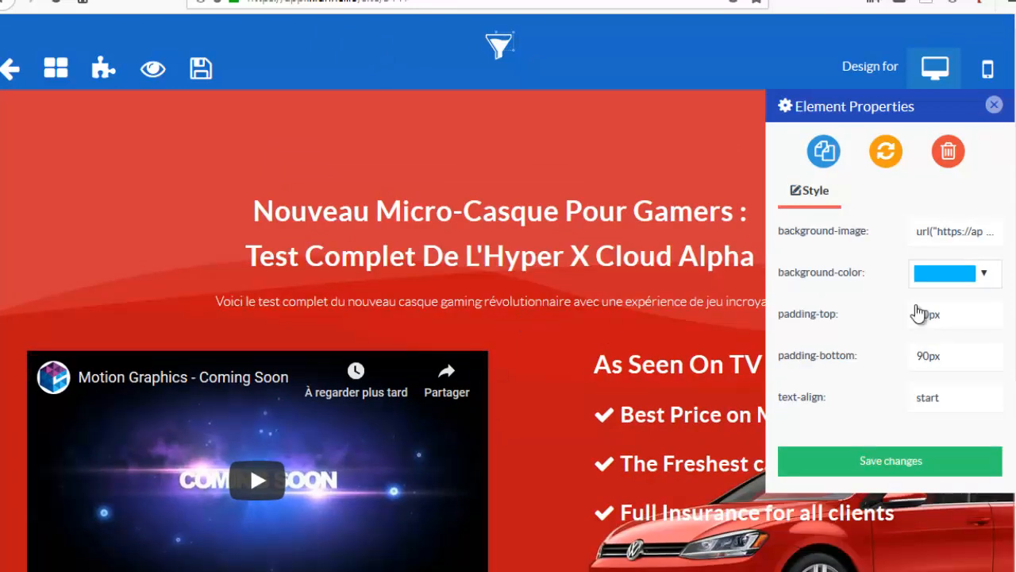
click(995, 104)
Set the block's YouTube video to cIG7_IQ24il and change the "As Seen On TV" title to "Comme Vu à la TV"
scroll(649, 300, down, 1)
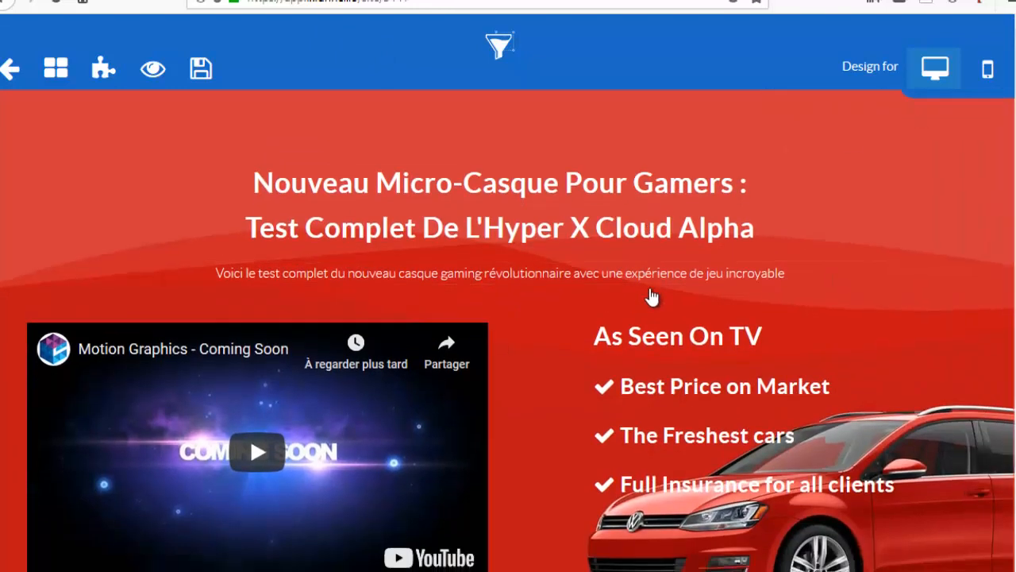
scroll(649, 300, down, 2)
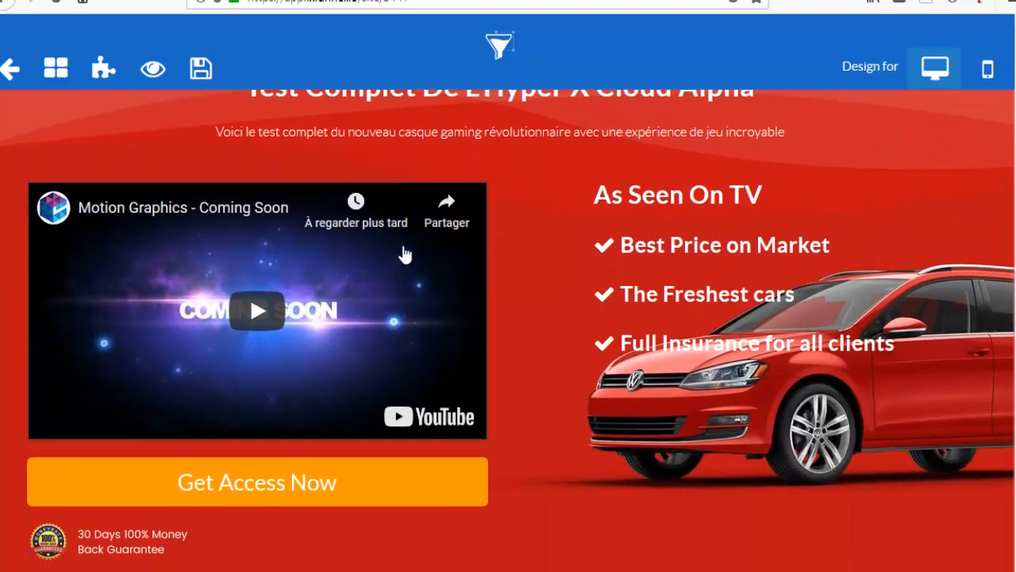
scroll(534, 221, up, 1)
scroll(533, 221, down, 2)
click(468, 194)
scroll(528, 215, up, 1)
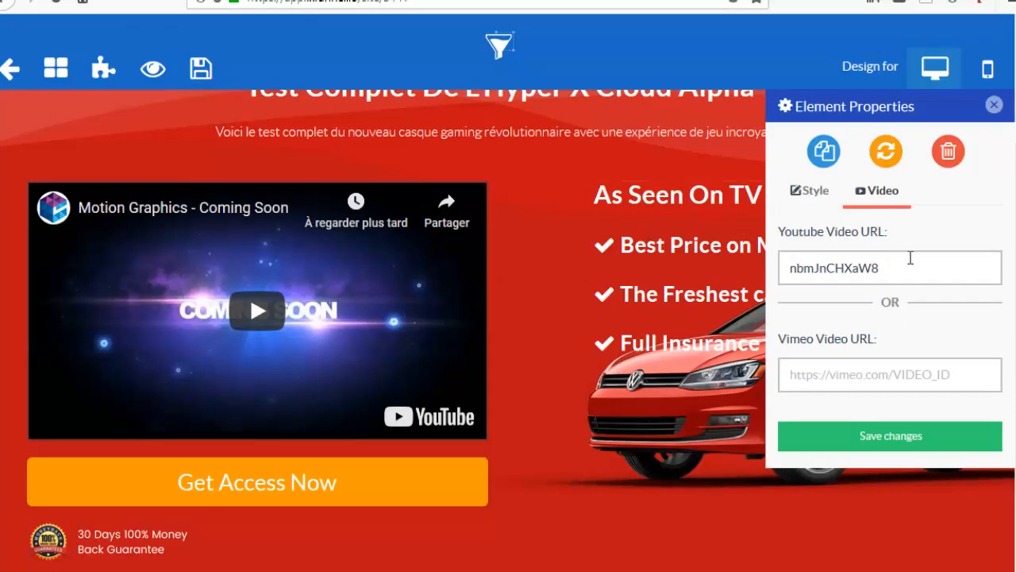
drag(906, 270, 788, 271)
text(cIG7_IQ24il)
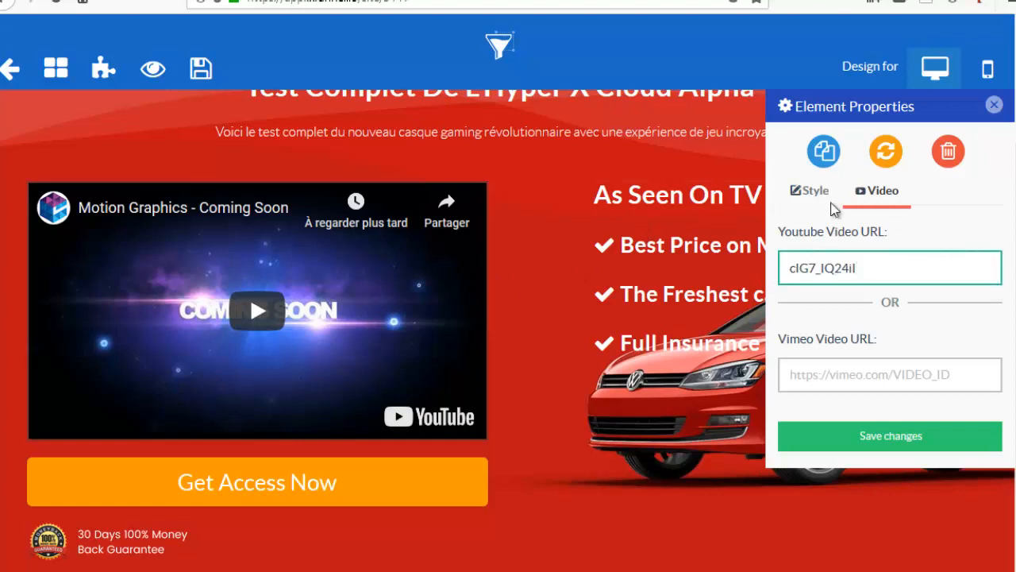
click(856, 438)
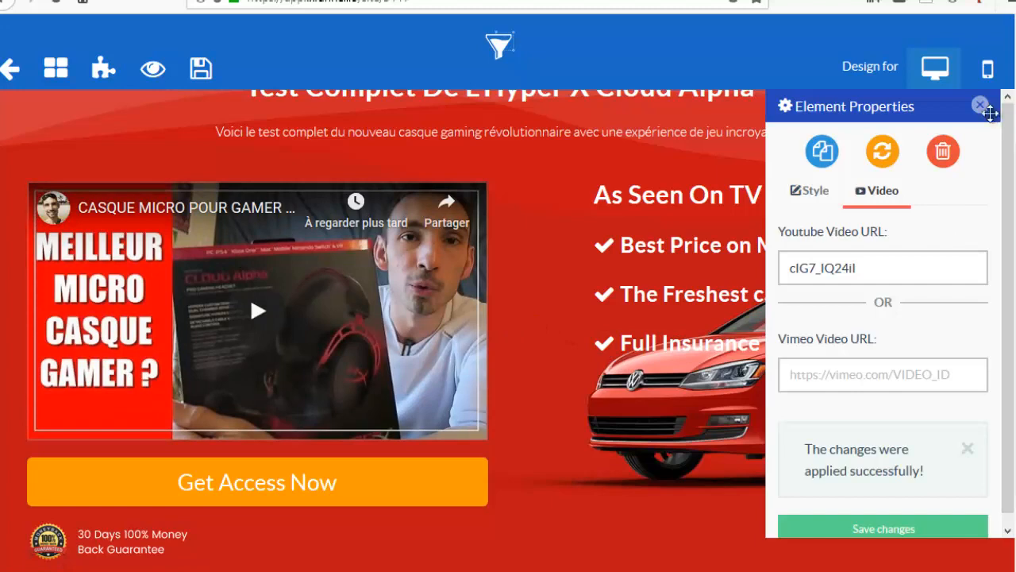
click(980, 105)
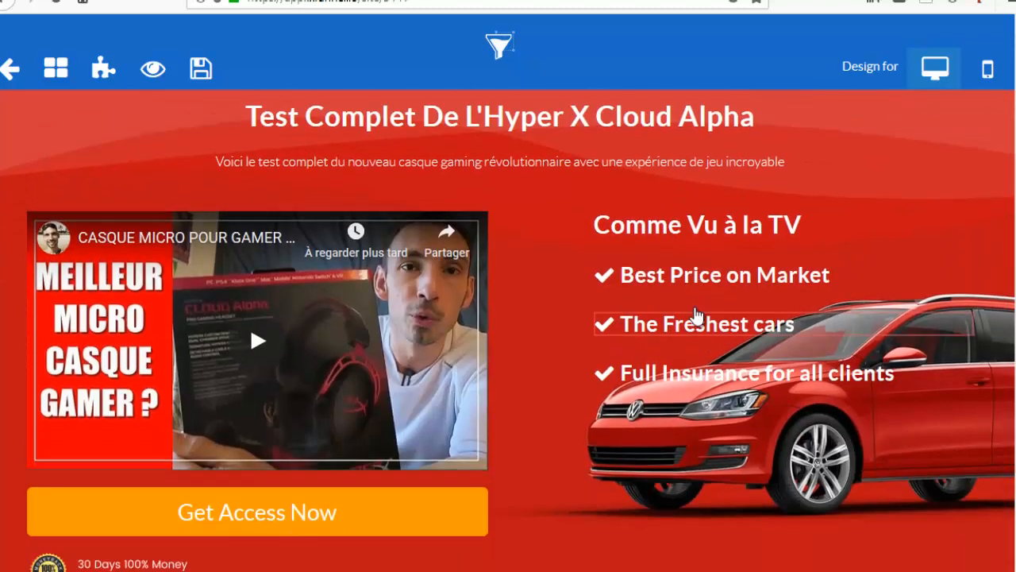
scroll(697, 314, down, 1)
scroll(656, 363, up, 3)
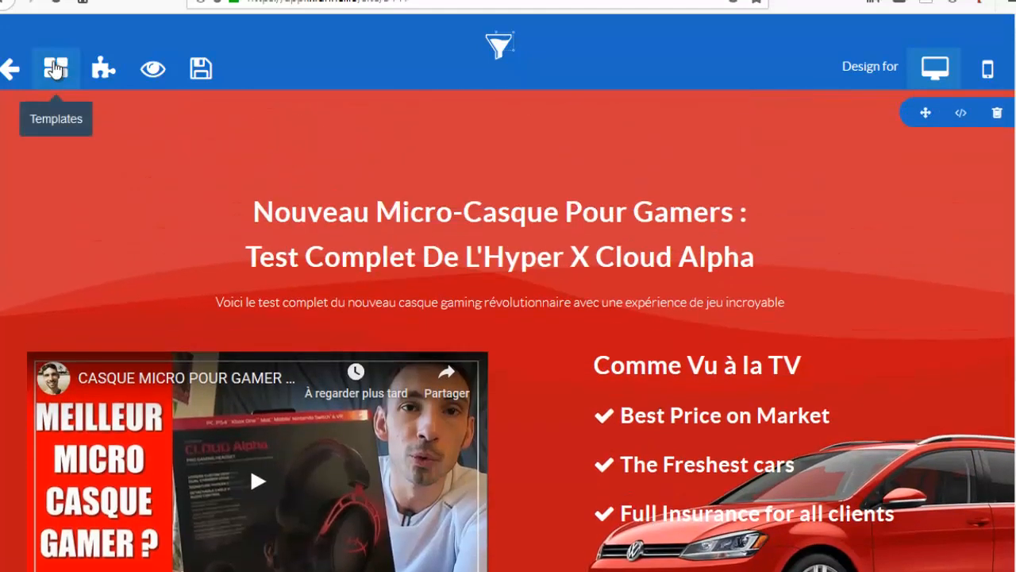
Add the "About Us" content block with the white headphones picture beside "About This Product" below the red video block
click(56, 68)
click(106, 155)
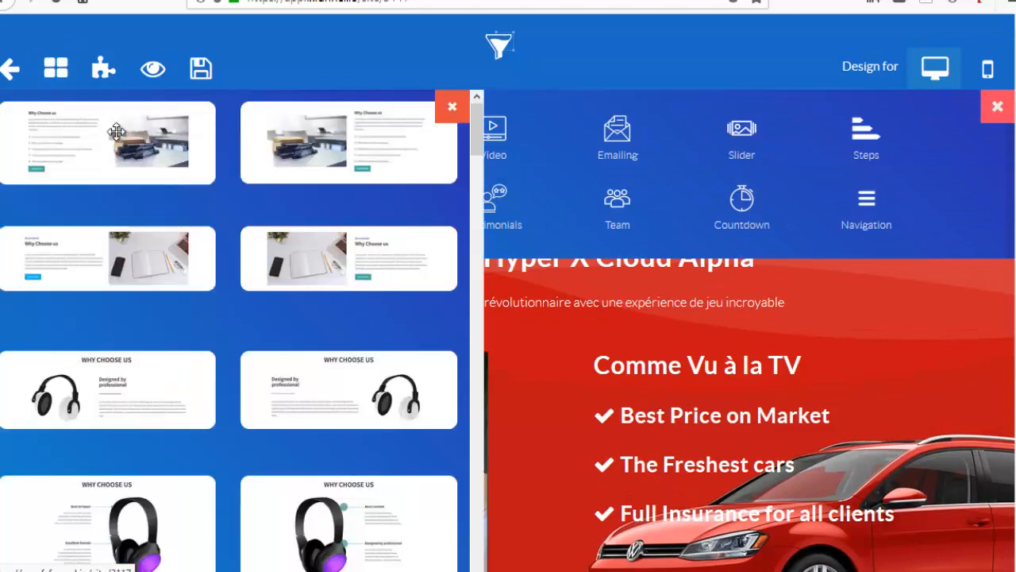
scroll(295, 287, down, 5)
scroll(295, 287, down, 10)
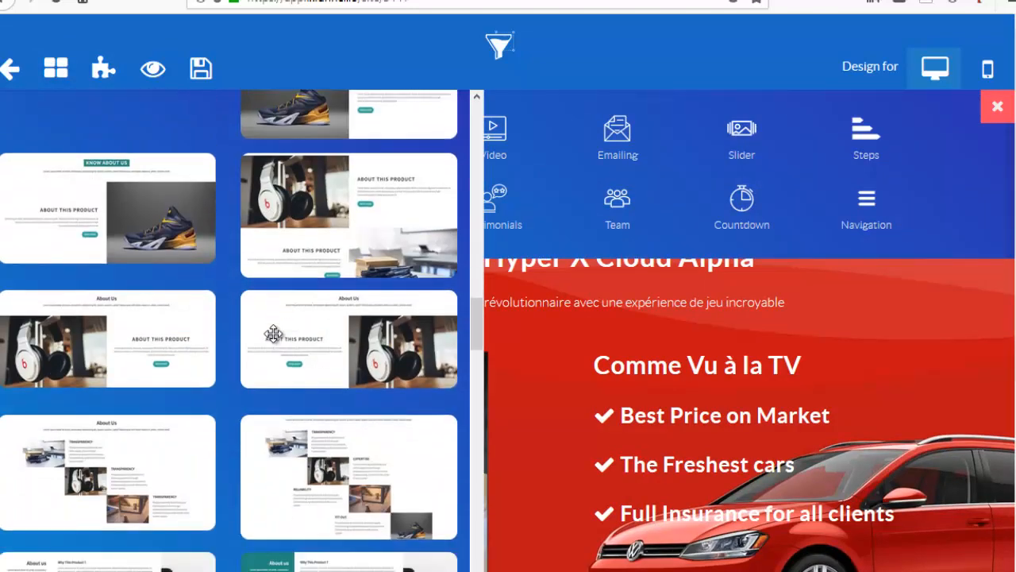
scroll(274, 334, down, 5)
scroll(273, 335, up, 5)
drag(212, 320, 760, 552)
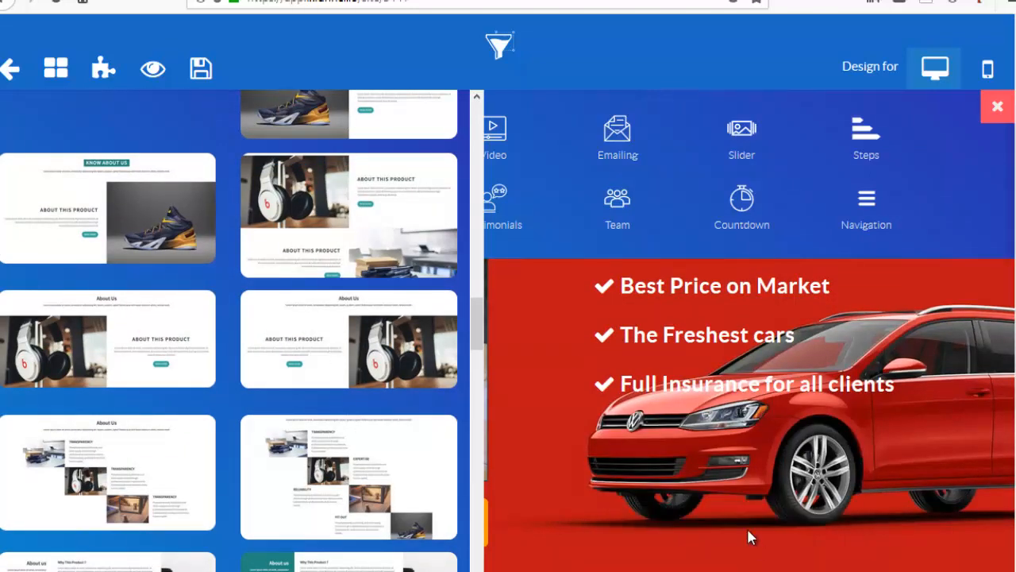
Replace the new block's "About Us" heading with "A Propos de nous"
scroll(648, 369, down, 7)
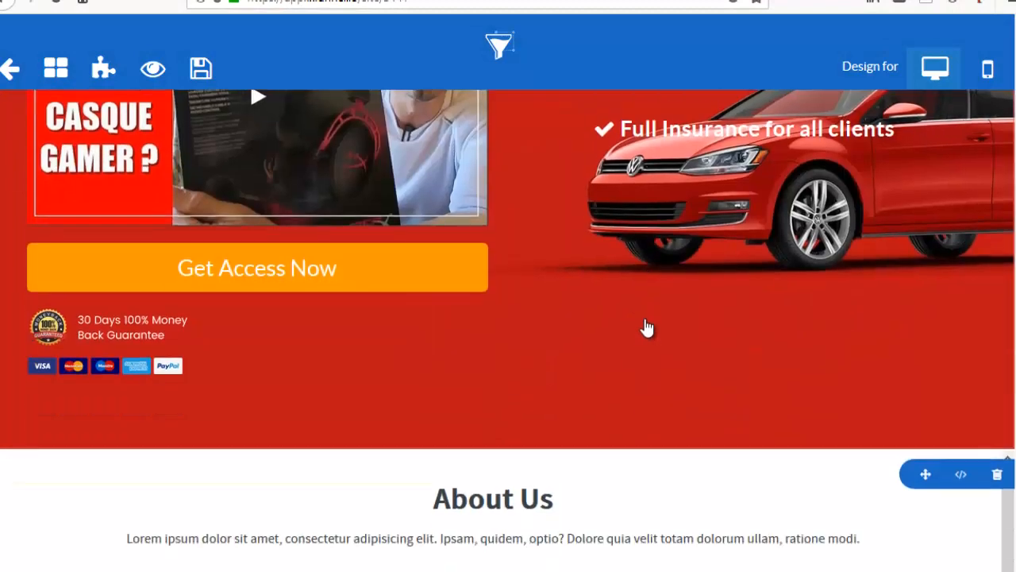
double_click(532, 239)
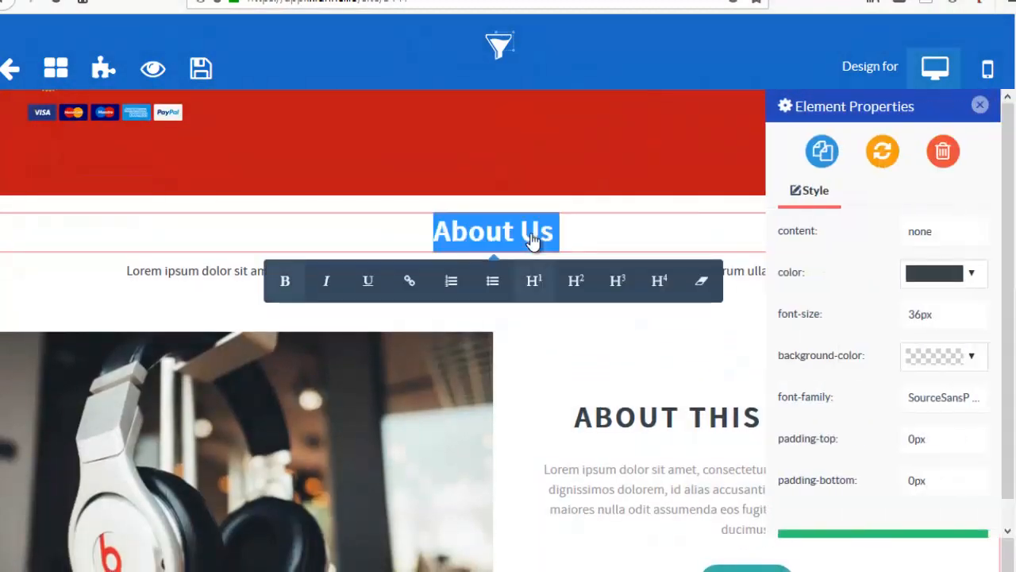
text(A Propos de nous)
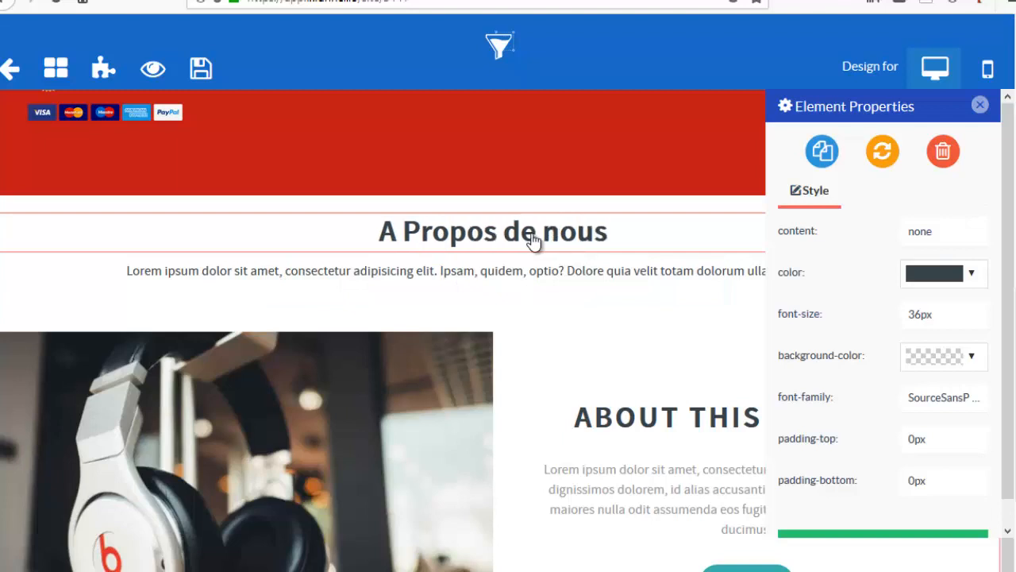
Upload casquegamer-3.jpg to the image library and use it in place of the white headphones picture in the "A Propos de nous" block
scroll(534, 242, down, 1)
click(331, 355)
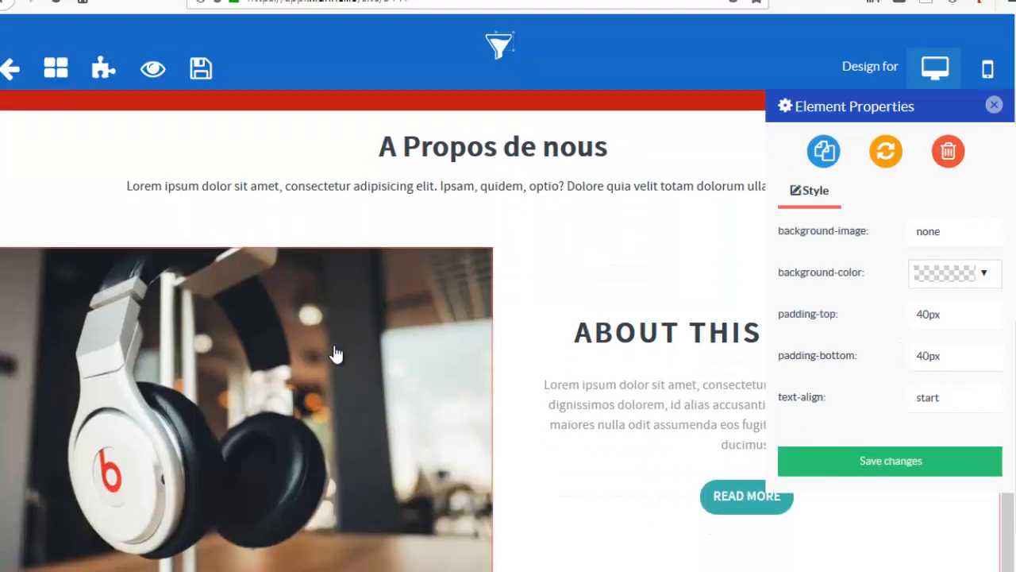
scroll(487, 351, down, 1)
click(888, 195)
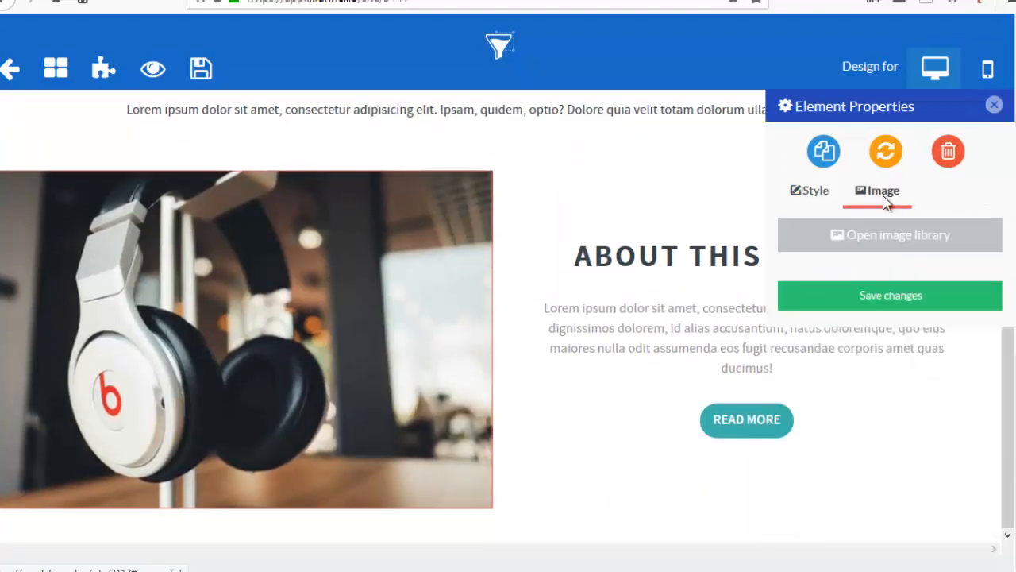
click(901, 238)
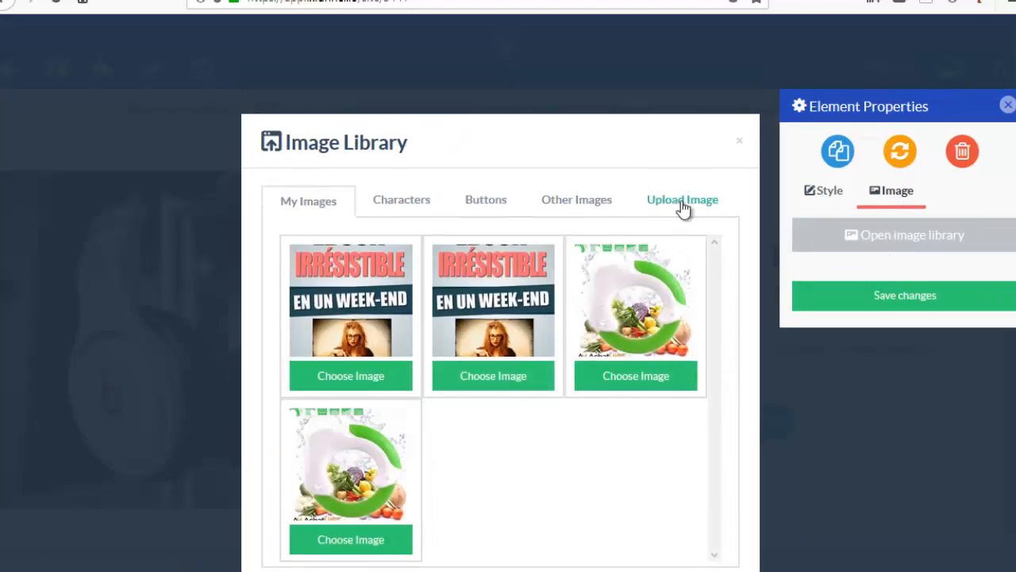
click(684, 201)
click(349, 554)
click(481, 107)
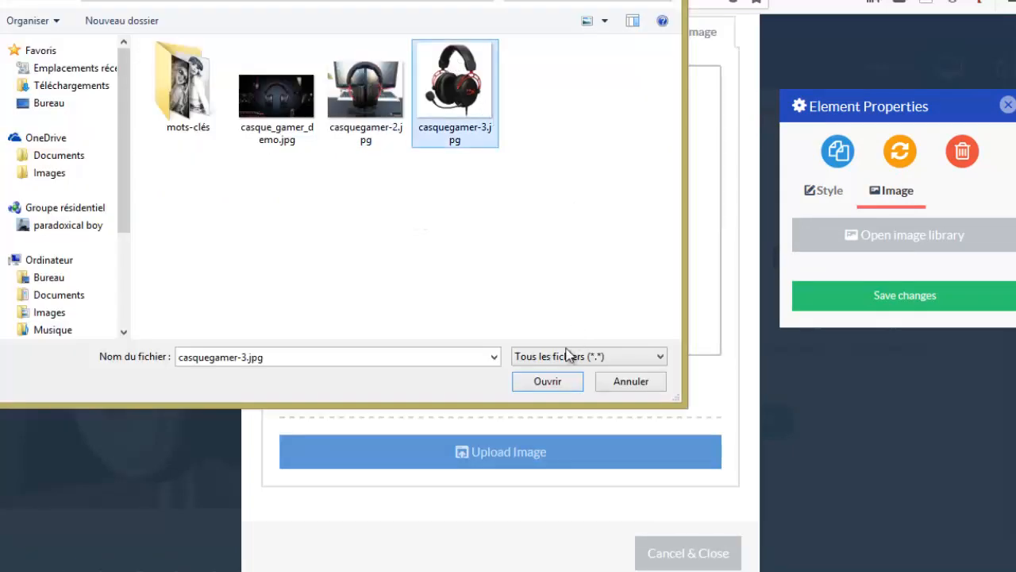
click(547, 382)
scroll(357, 198, up, 1)
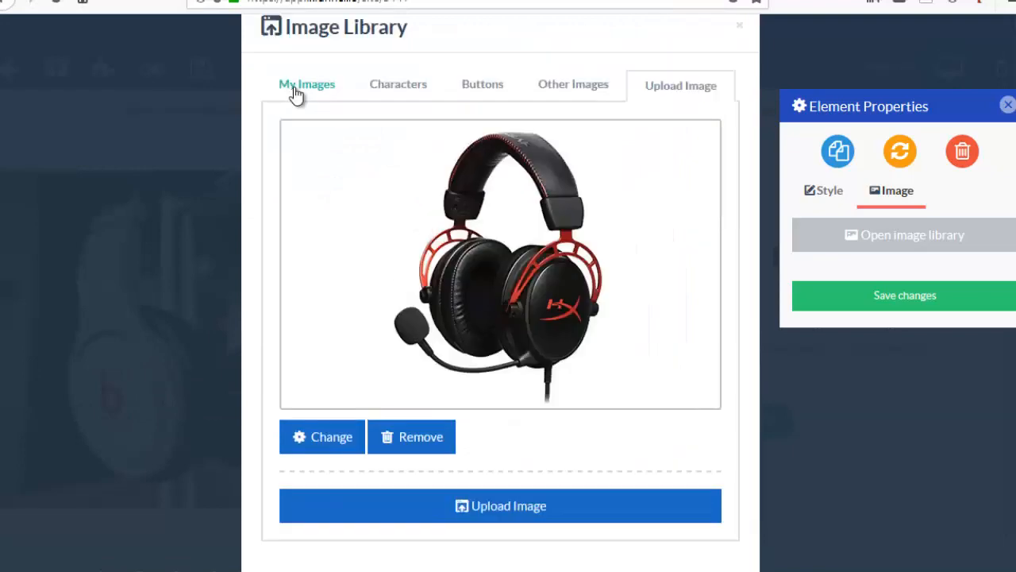
click(334, 103)
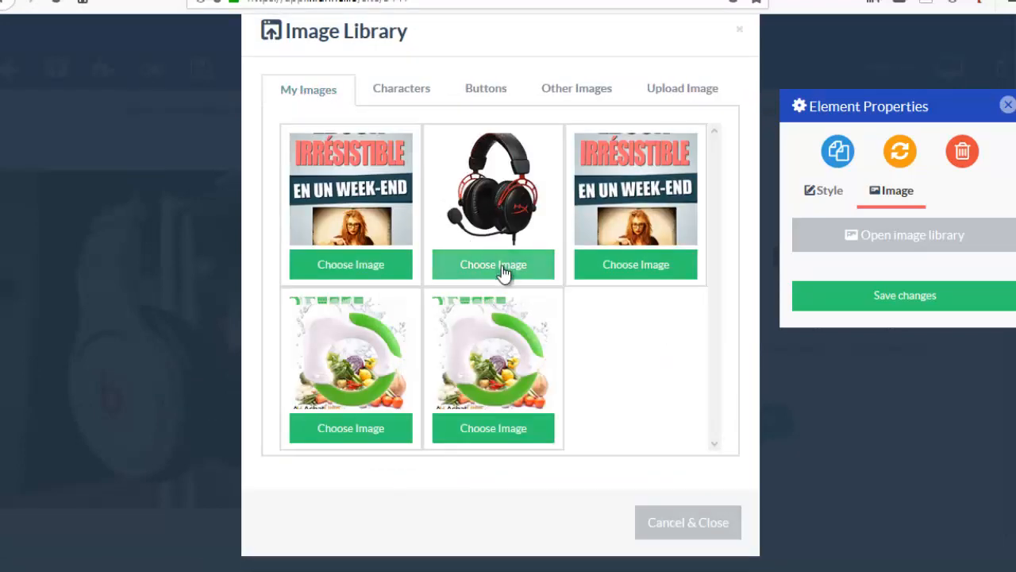
click(504, 270)
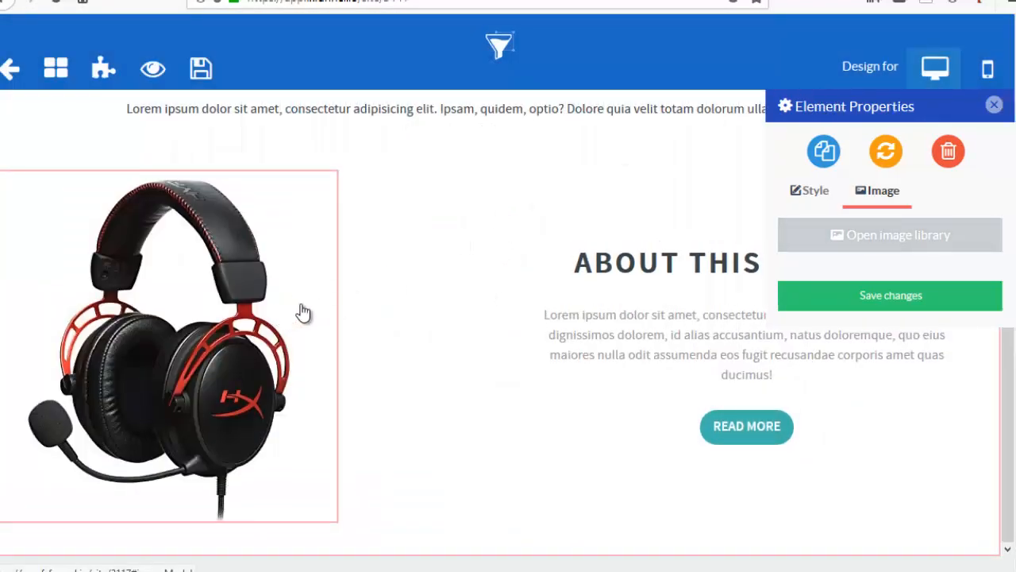
Add the grey testimonials block with four round portraits and quotes below the "A Propos de nous" block
scroll(291, 316, up, 3)
click(56, 68)
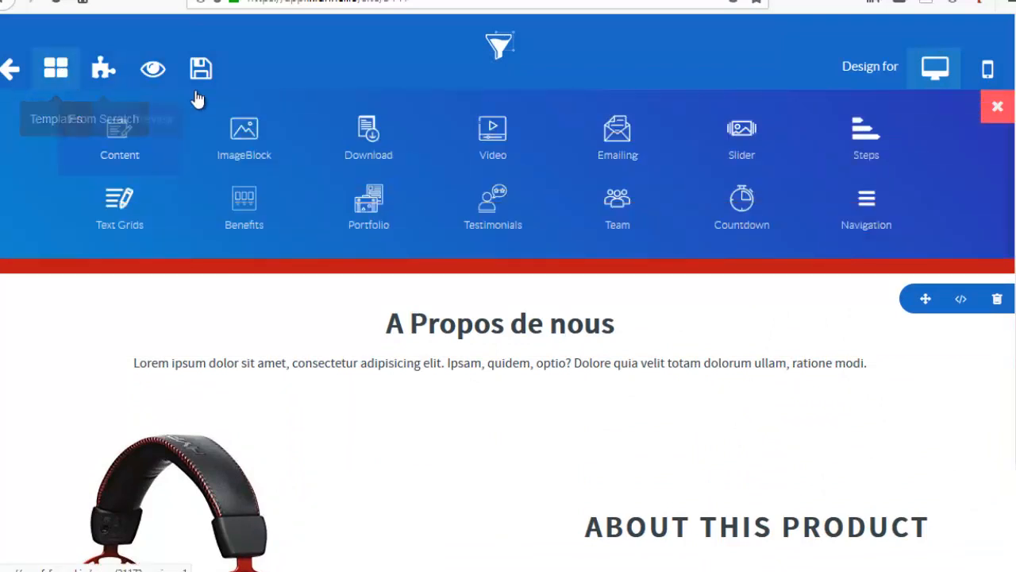
click(462, 215)
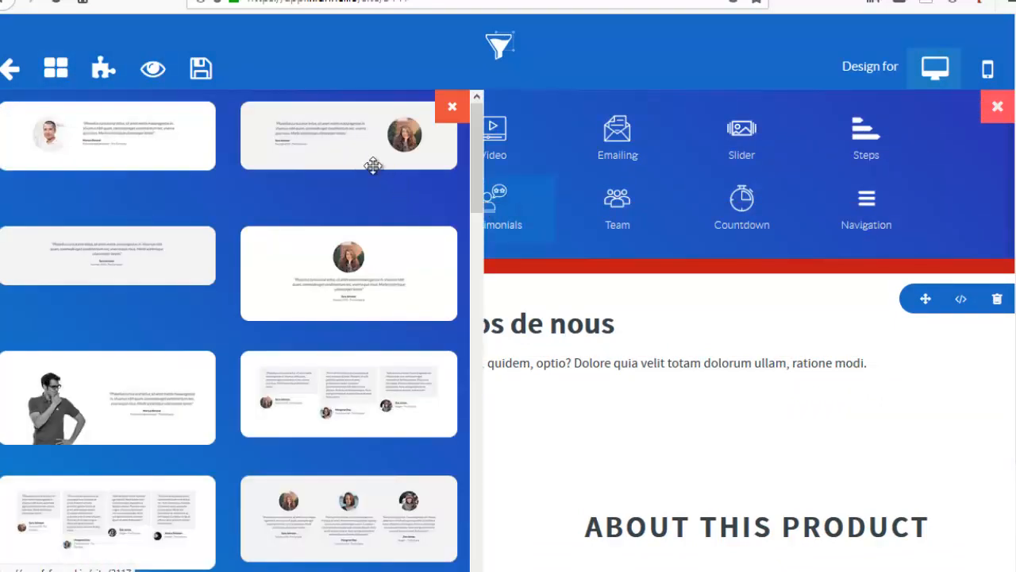
scroll(204, 229, down, 5)
scroll(208, 274, down, 10)
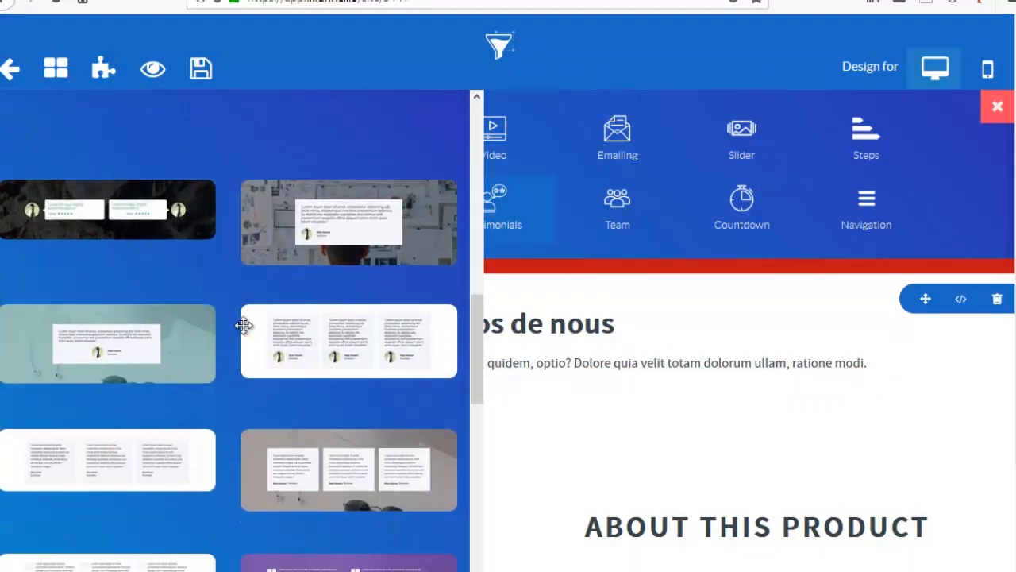
scroll(250, 336, down, 5)
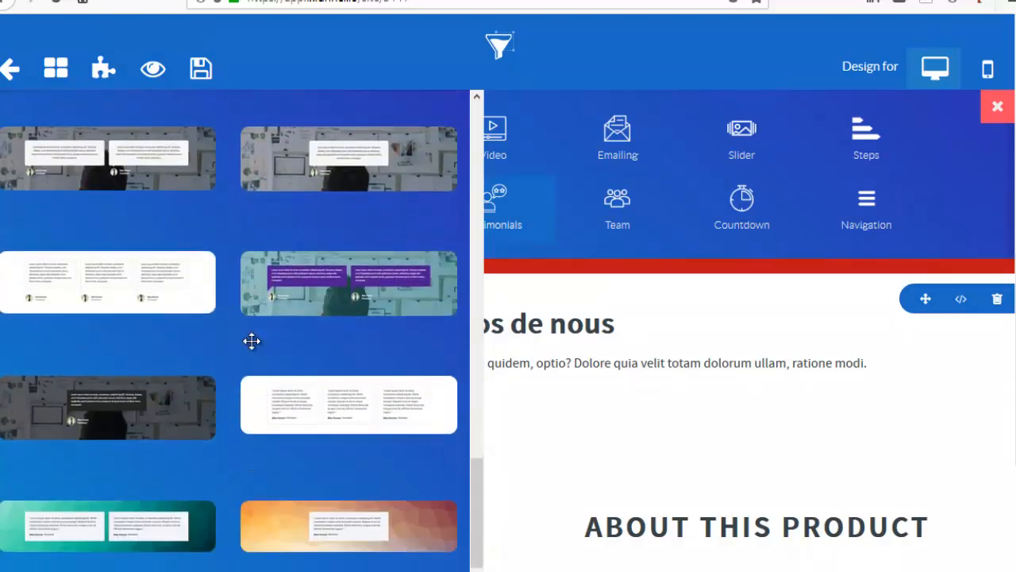
scroll(255, 341, up, 5)
scroll(255, 342, up, 10)
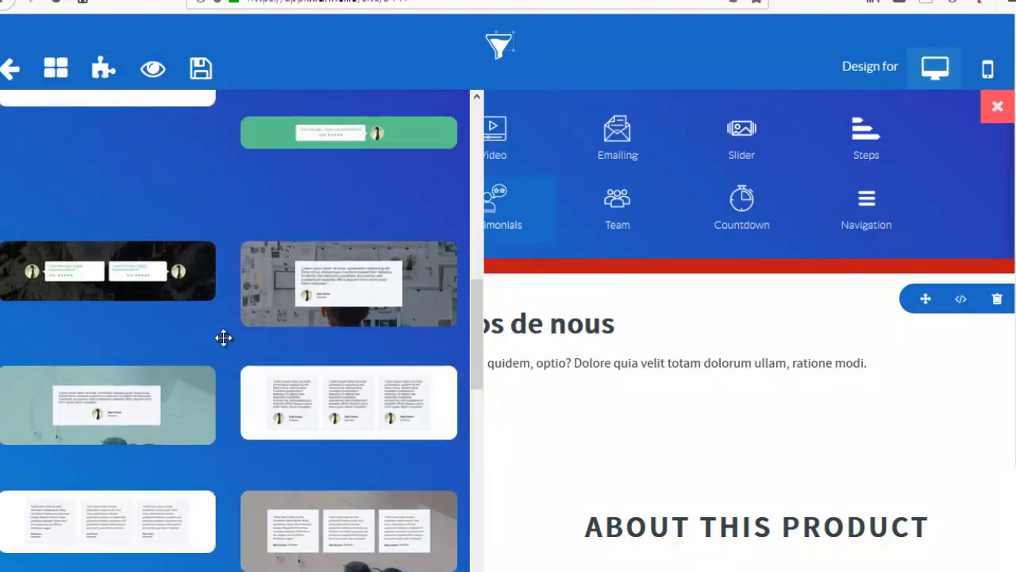
drag(49, 153, 647, 488)
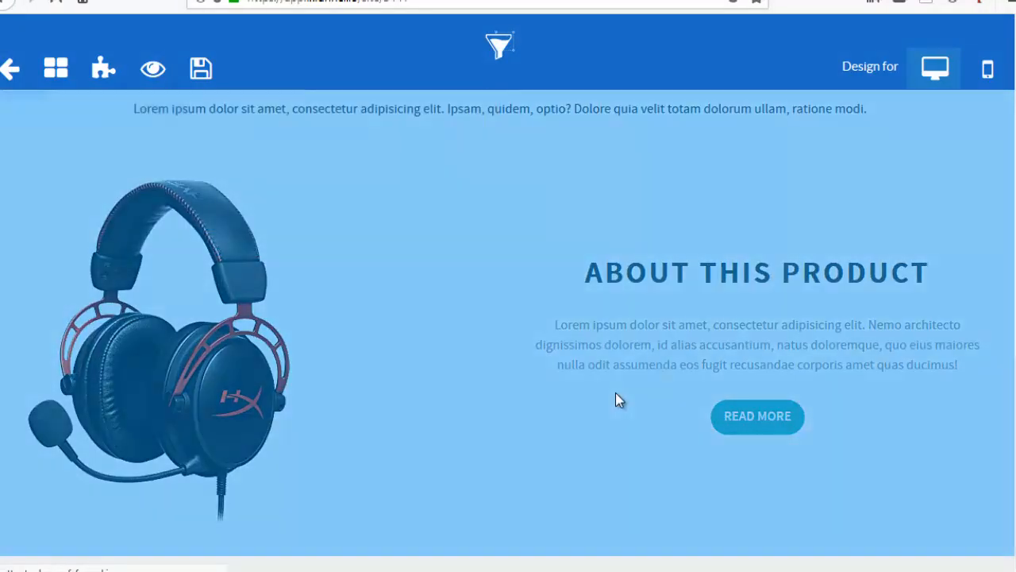
scroll(586, 315, down, 5)
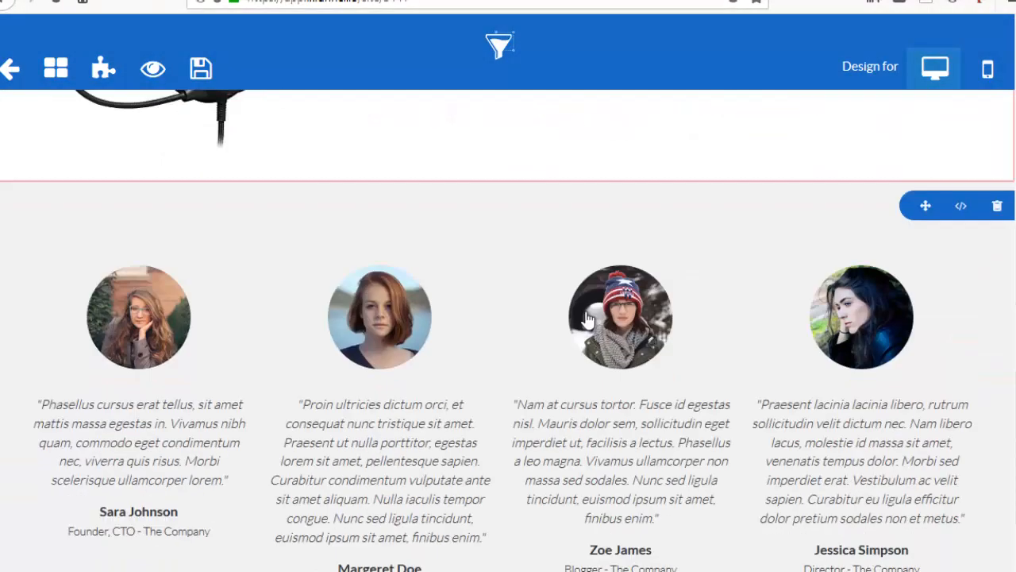
Examine the image options of the second testimonial's portrait and the text options of its quote
click(410, 274)
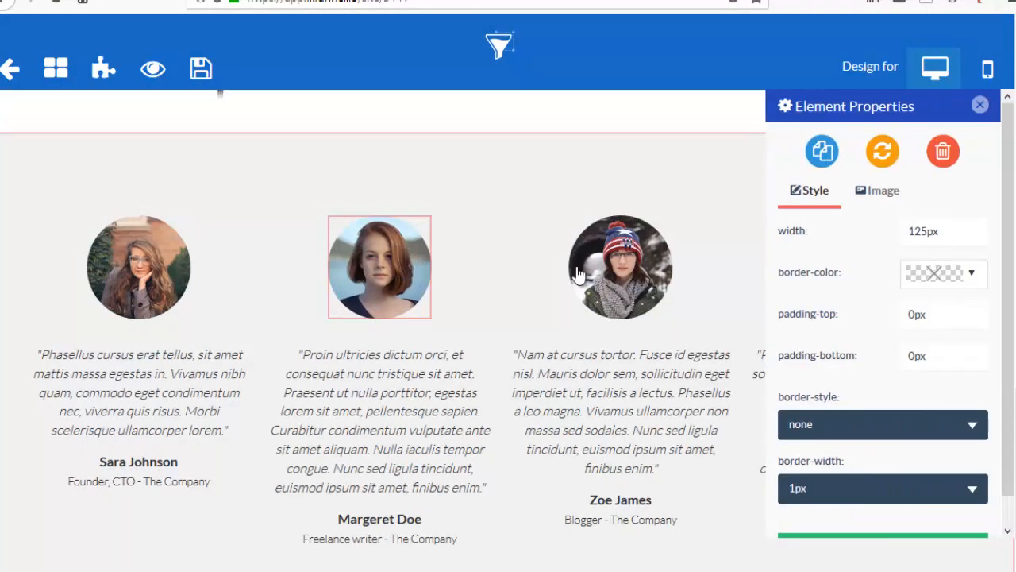
click(874, 199)
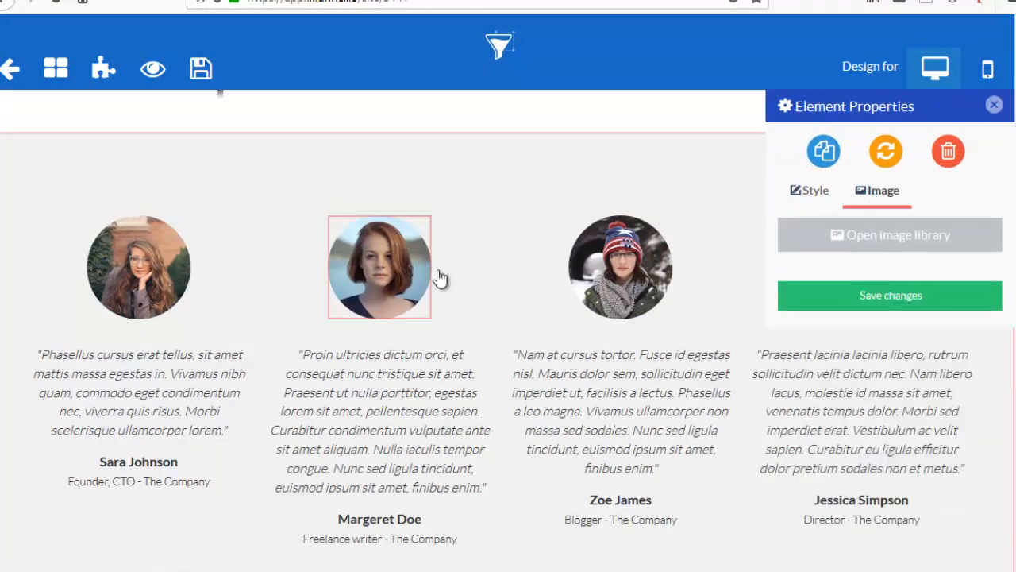
triple_click(373, 419)
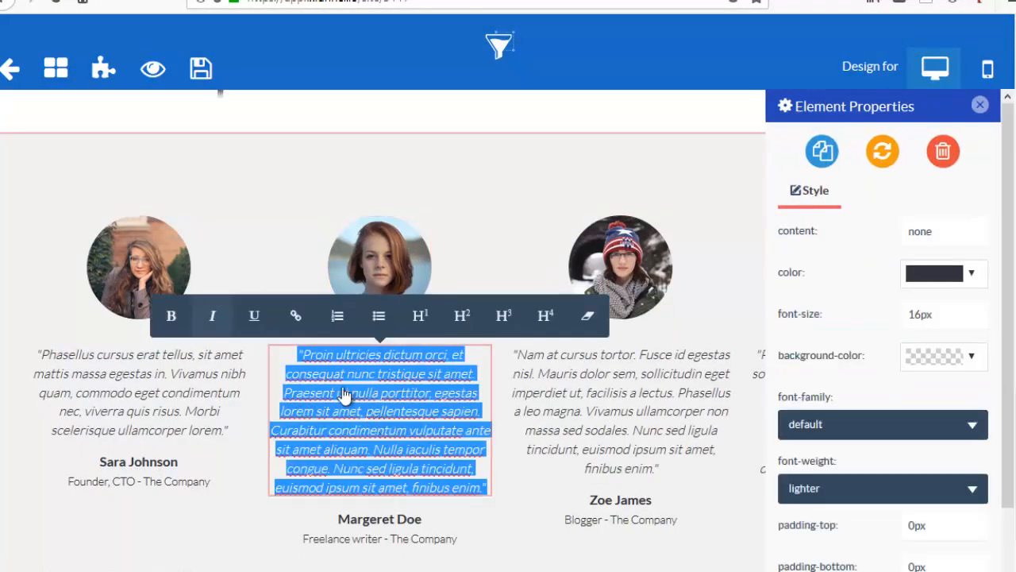
click(980, 105)
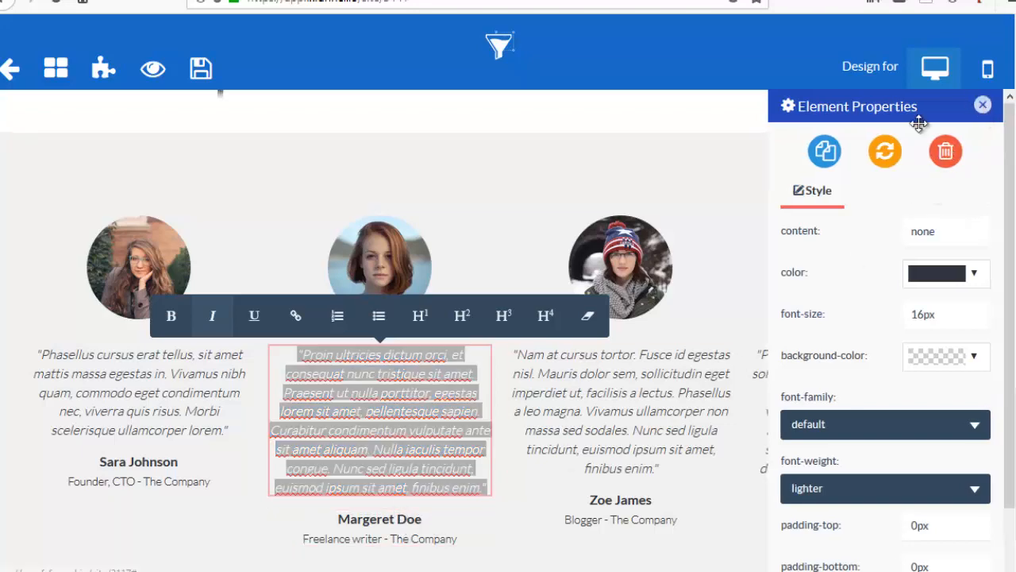
Enter "Accès Immédiat" as the text of the orange "Get Access Now" button under the video
scroll(633, 262, up, 15)
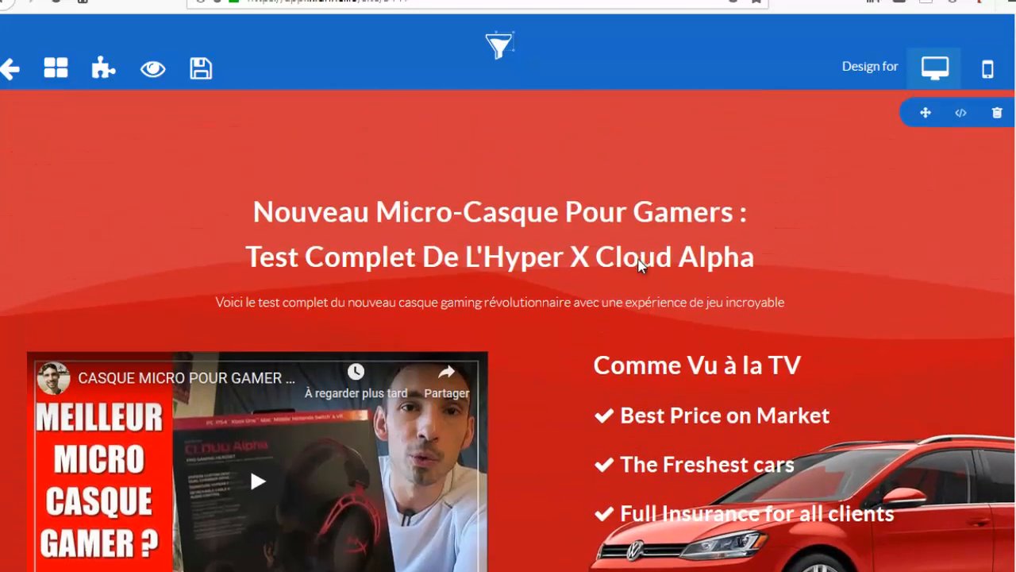
scroll(560, 234, down, 5)
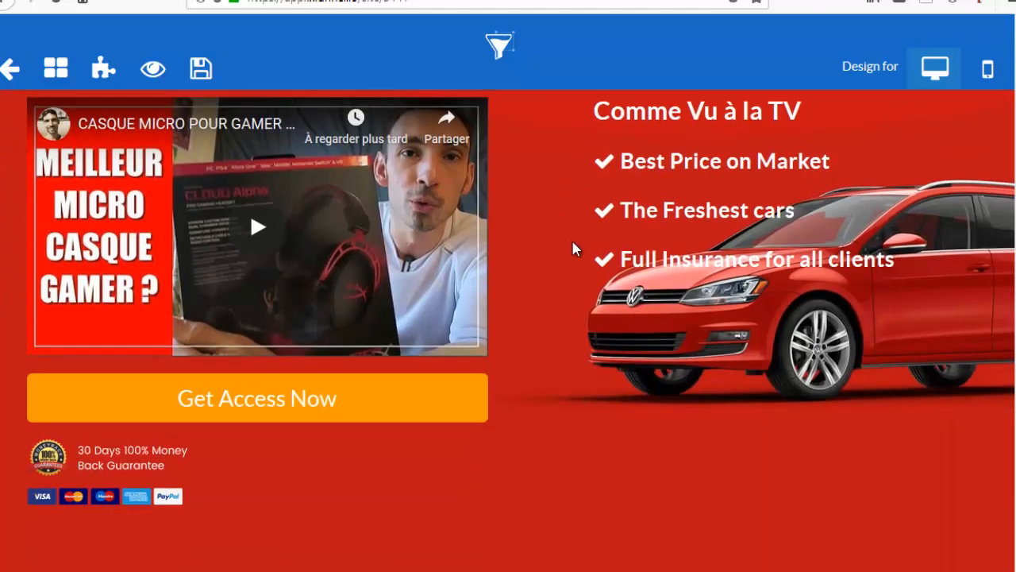
scroll(574, 257, up, 2)
click(405, 402)
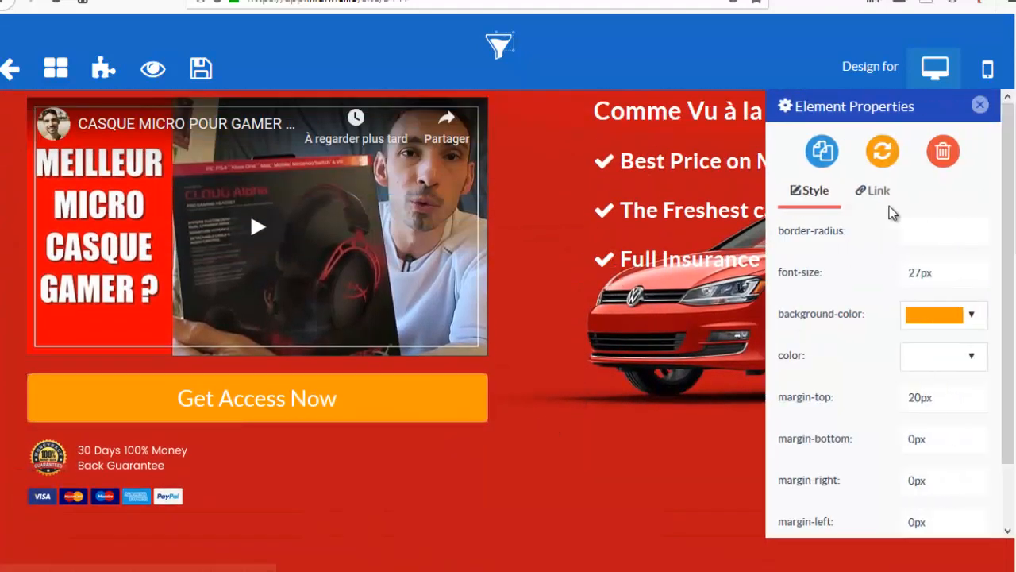
click(873, 192)
drag(881, 235, 781, 235)
text(Accès Immédiat)
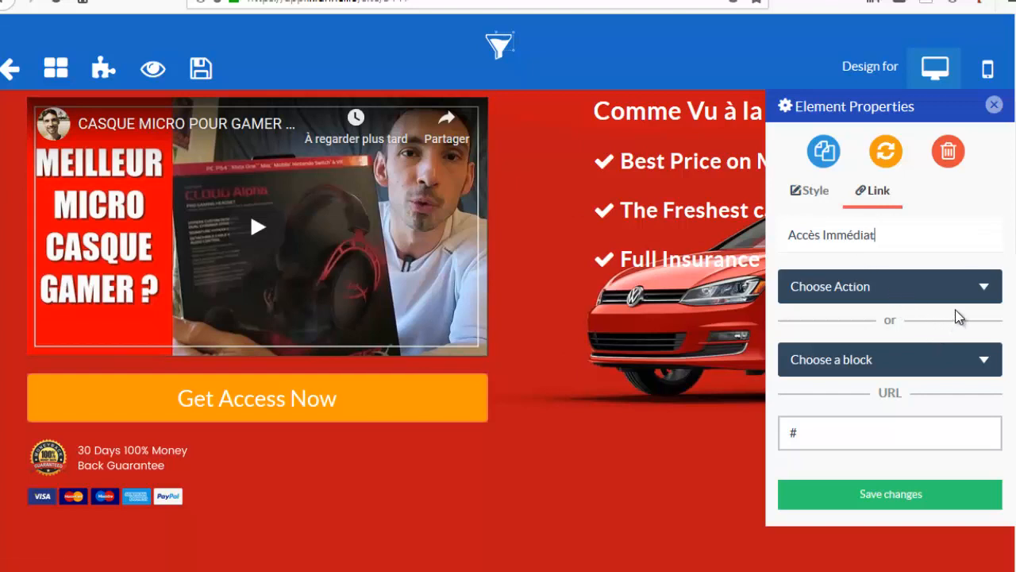
Set the button's action to Go To "Order Form Casque Gaming" and save the button's changes
click(992, 293)
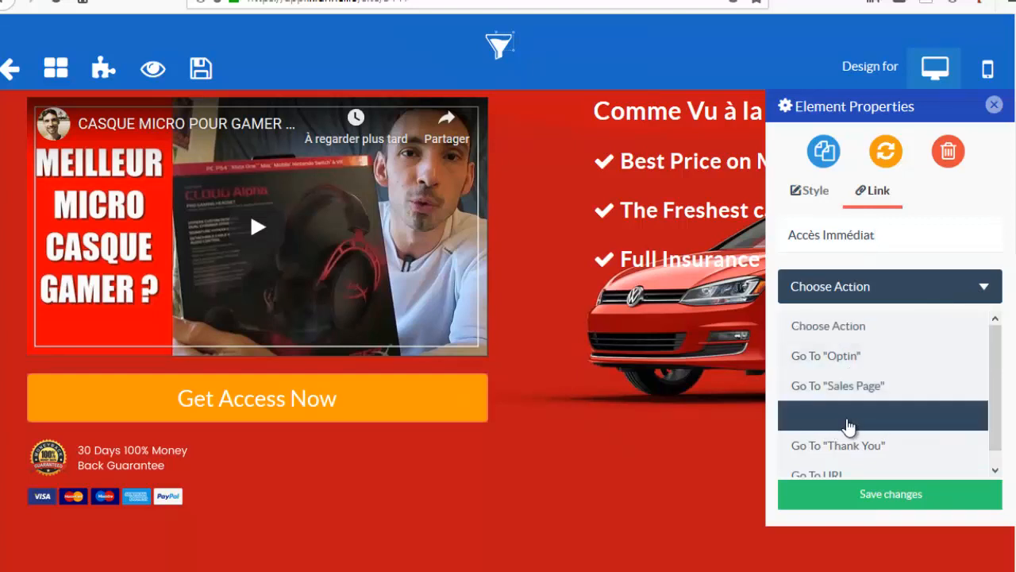
click(849, 425)
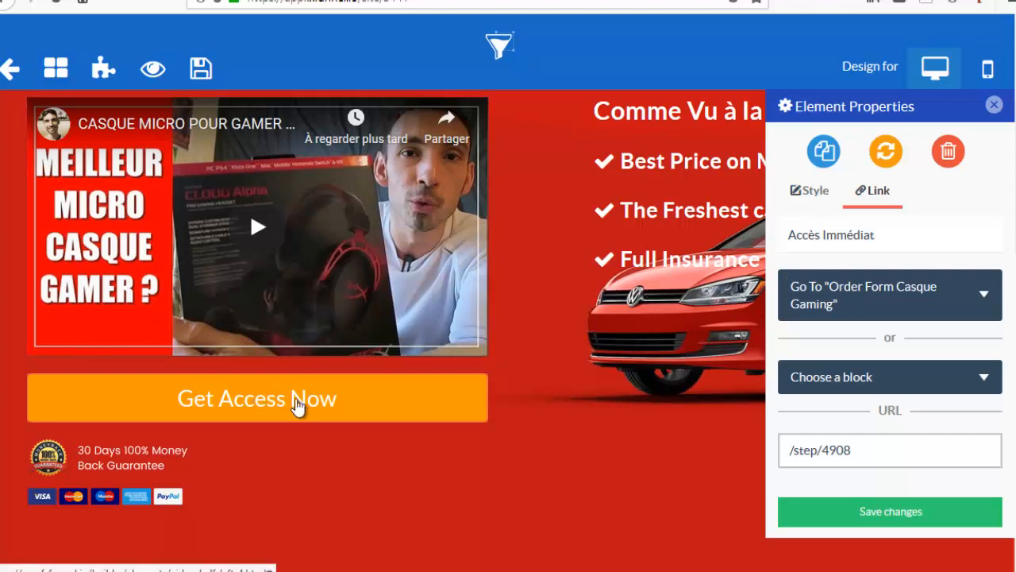
click(888, 513)
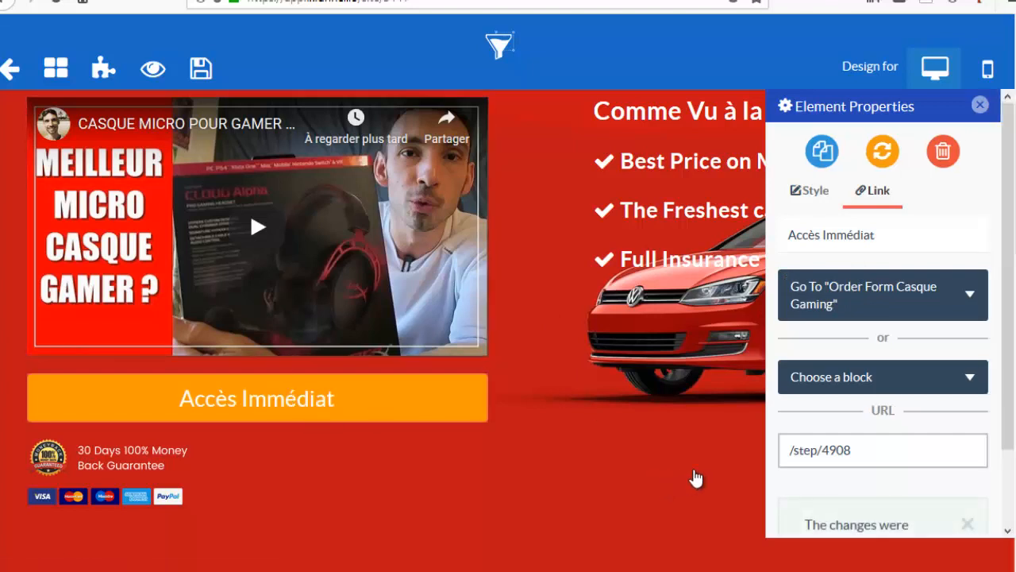
scroll(863, 471, down, 1)
scroll(862, 472, up, 1)
click(980, 106)
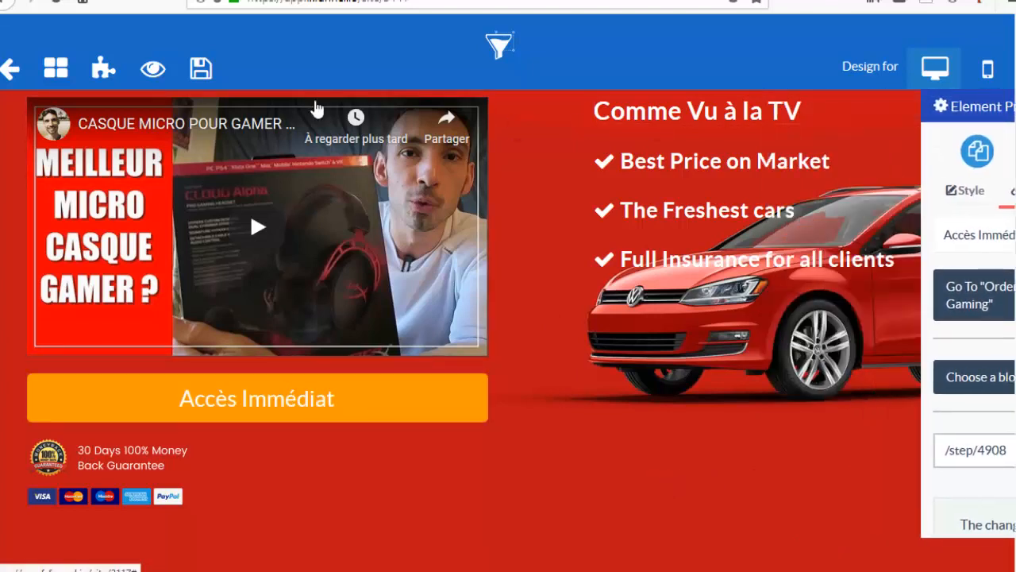
Save the sales page and return to the funnel's "Order Form Casque Gaming" step
click(201, 68)
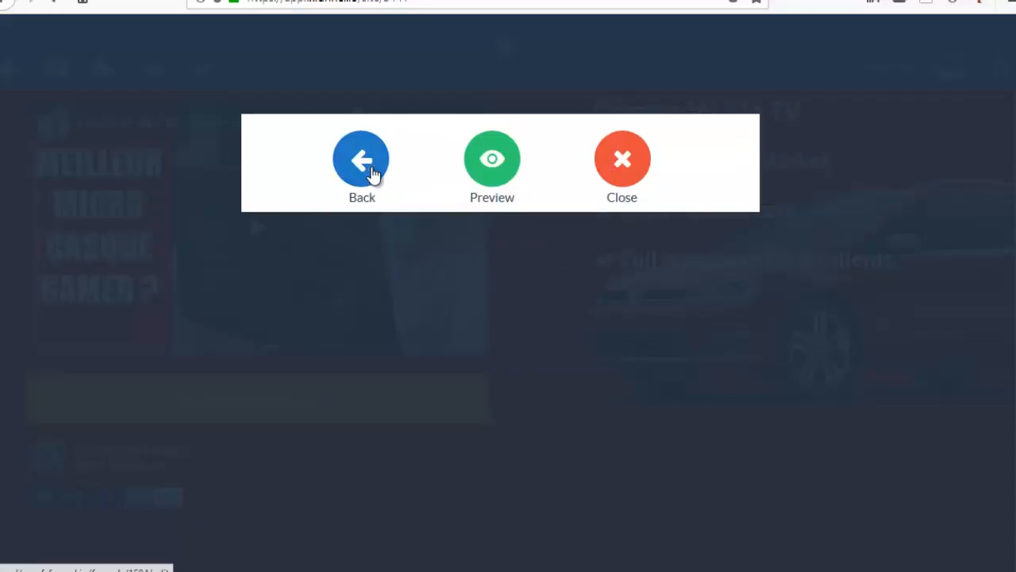
click(375, 176)
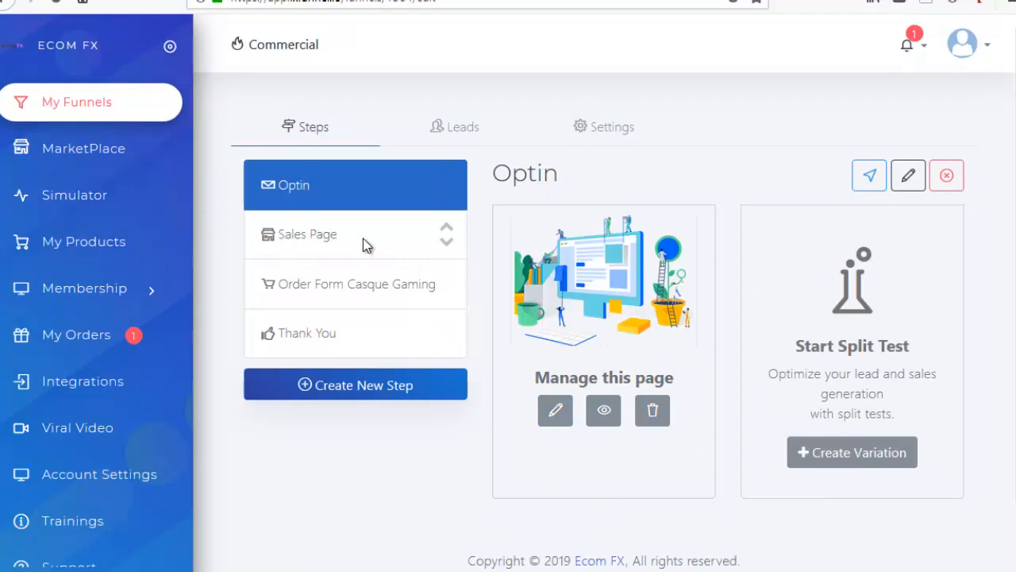
click(284, 287)
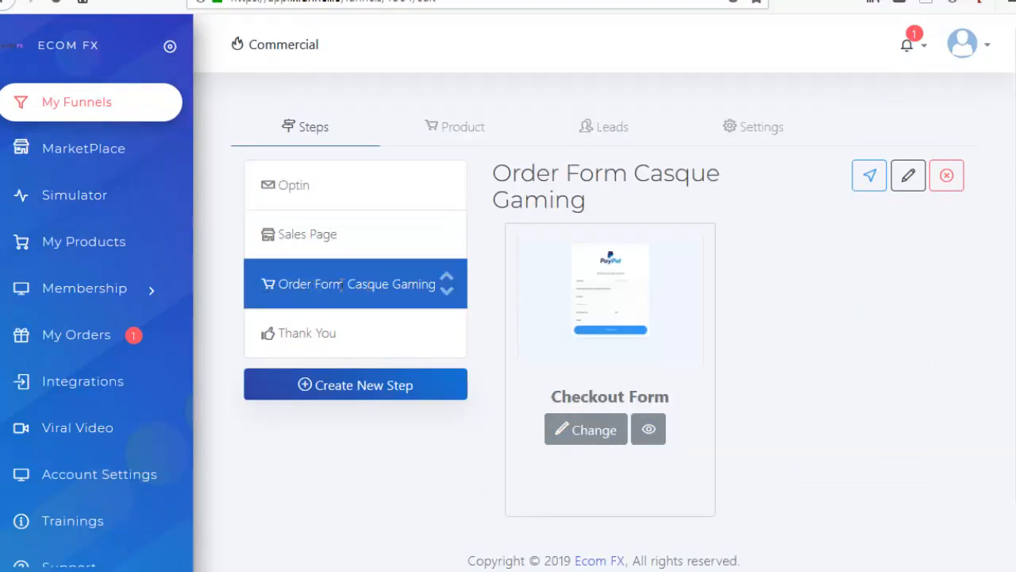
Change the order form's template to the green-and-blue "Checkout with Stripe" form
click(585, 429)
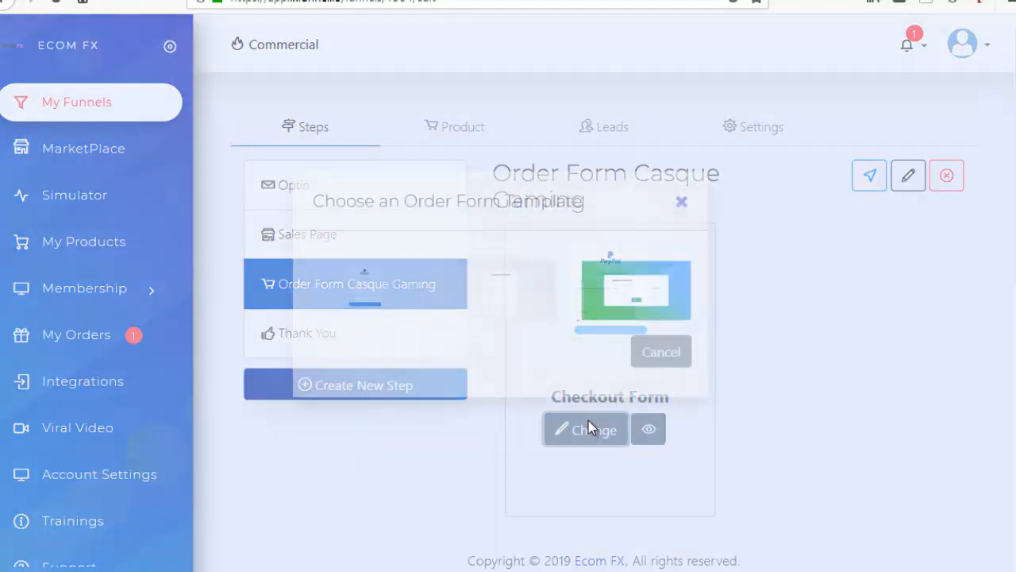
click(645, 298)
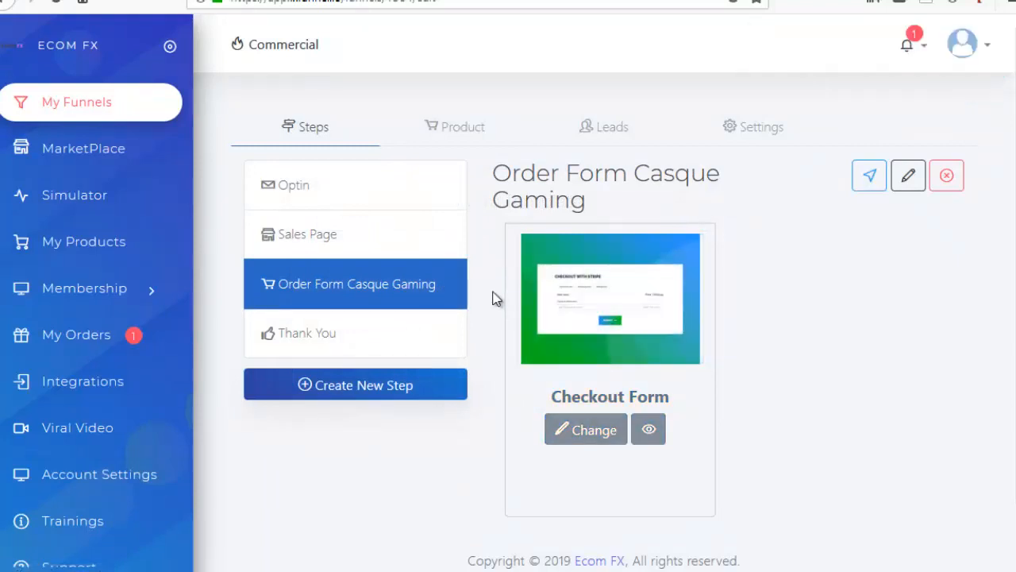
mouse_move(278, 300)
Start the order form's product with "Casque Gaming Hyper X Cloud Alpha" as both its title and its description
click(459, 128)
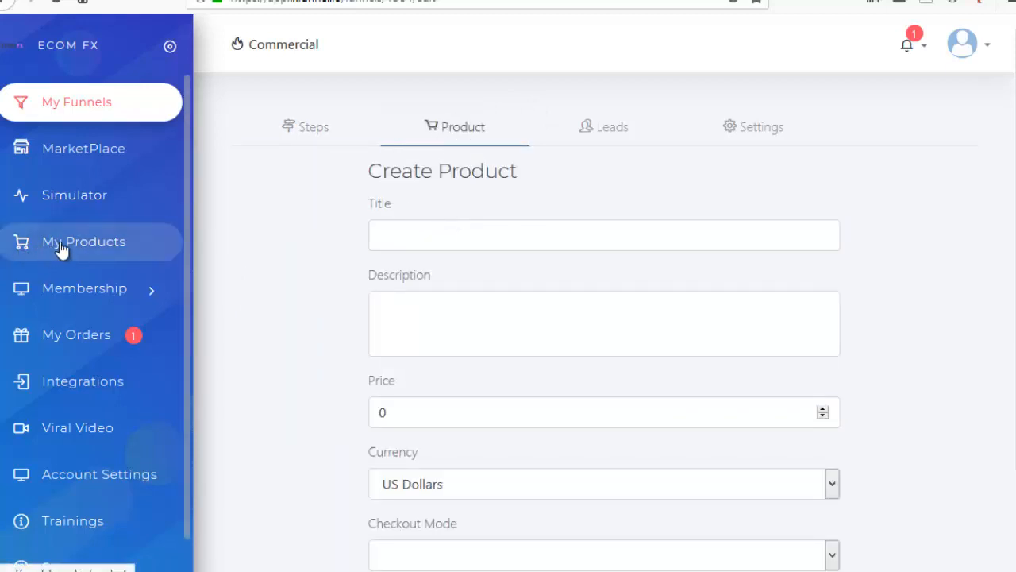
click(388, 237)
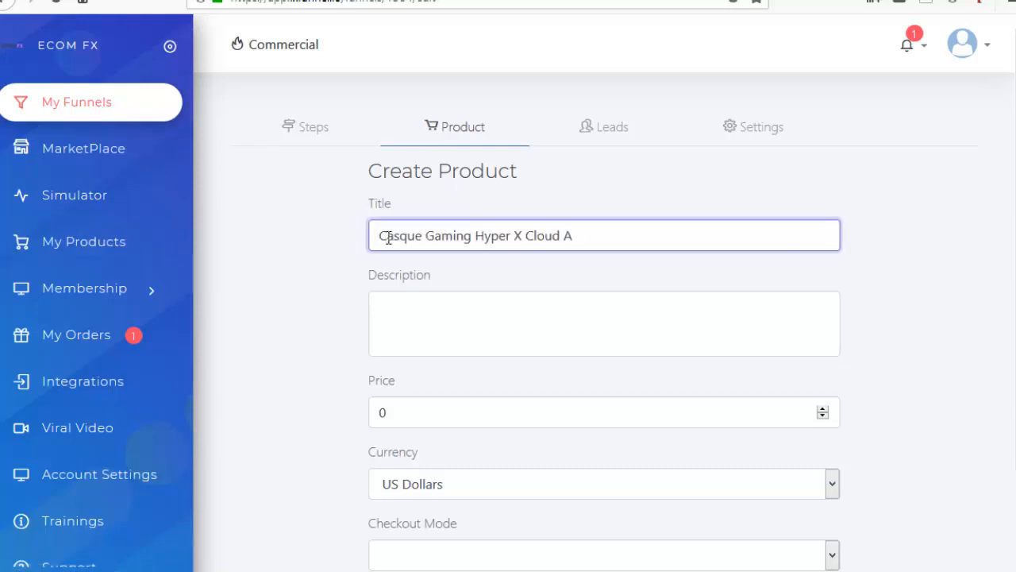
click(406, 313)
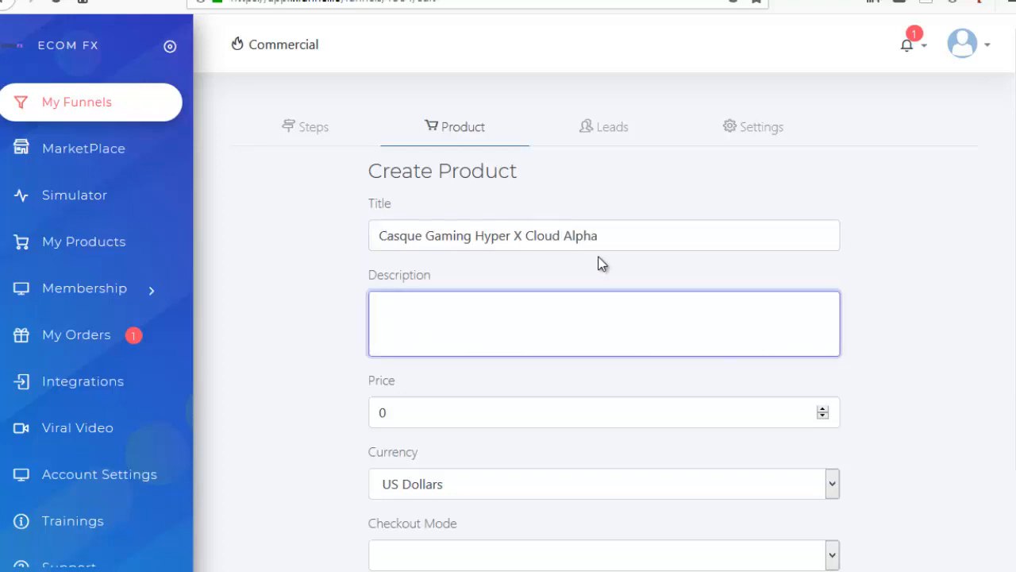
triple_click(561, 236)
key(ctrl+c)
click(393, 306)
key(ctrl+v)
Set the product's price to 168 and its currency to Euro
scroll(416, 297, down, 2)
drag(394, 302, 359, 302)
text(168)
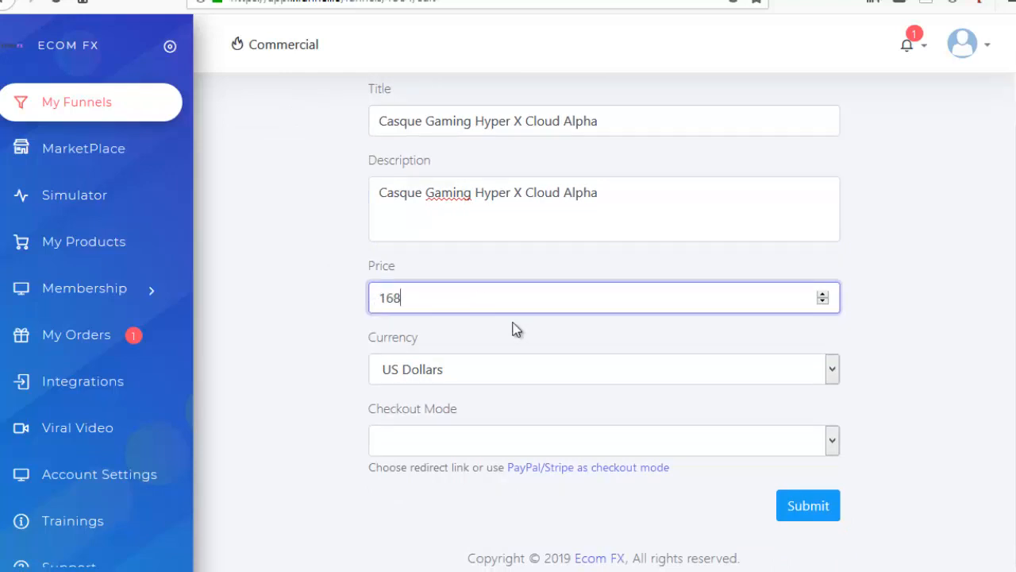
click(504, 370)
click(415, 48)
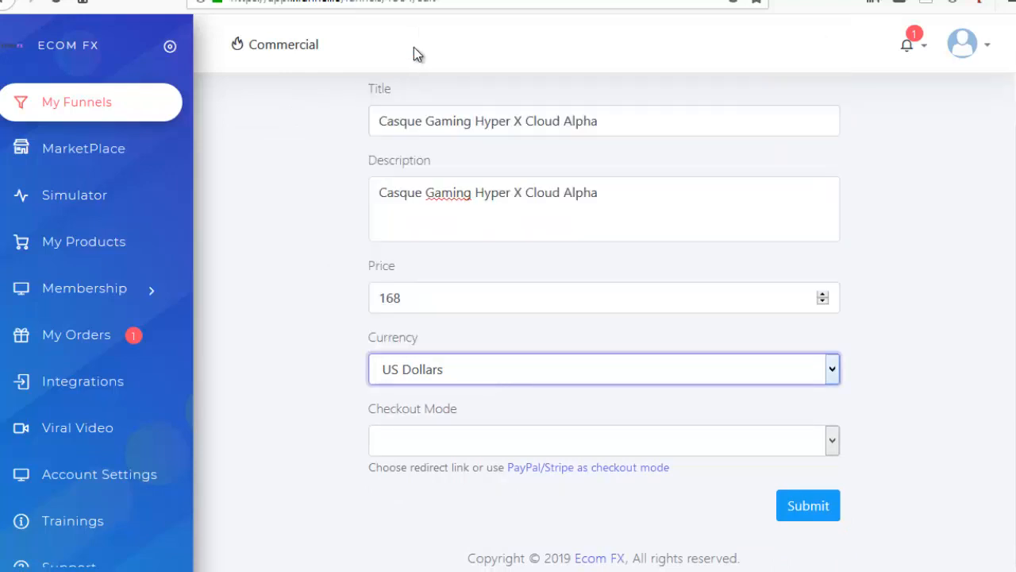
Set the product's checkout mode to the linked Stripe account with the Express Checkout method, and submit the product
click(464, 449)
click(332, 433)
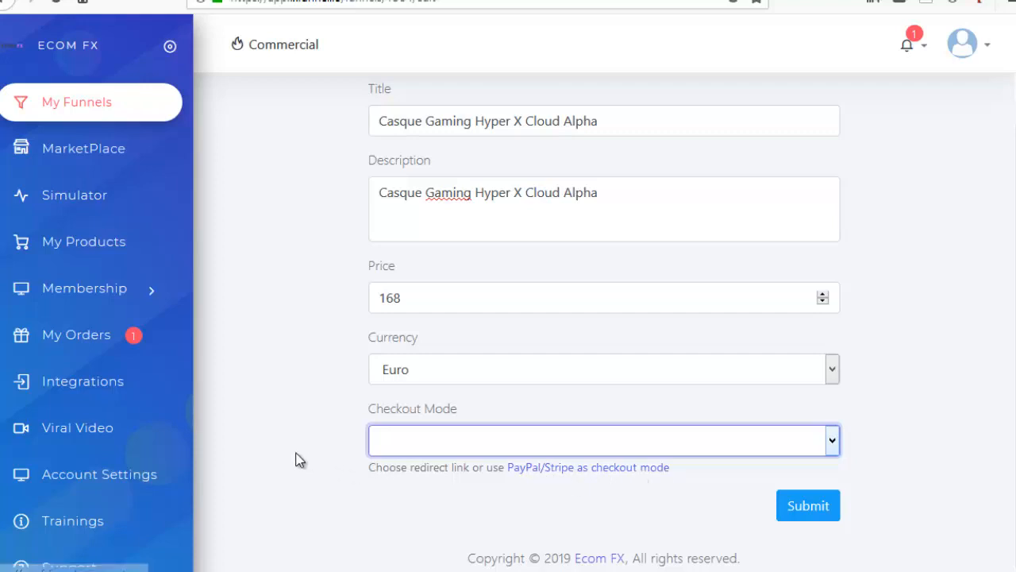
scroll(82, 425, down, 1)
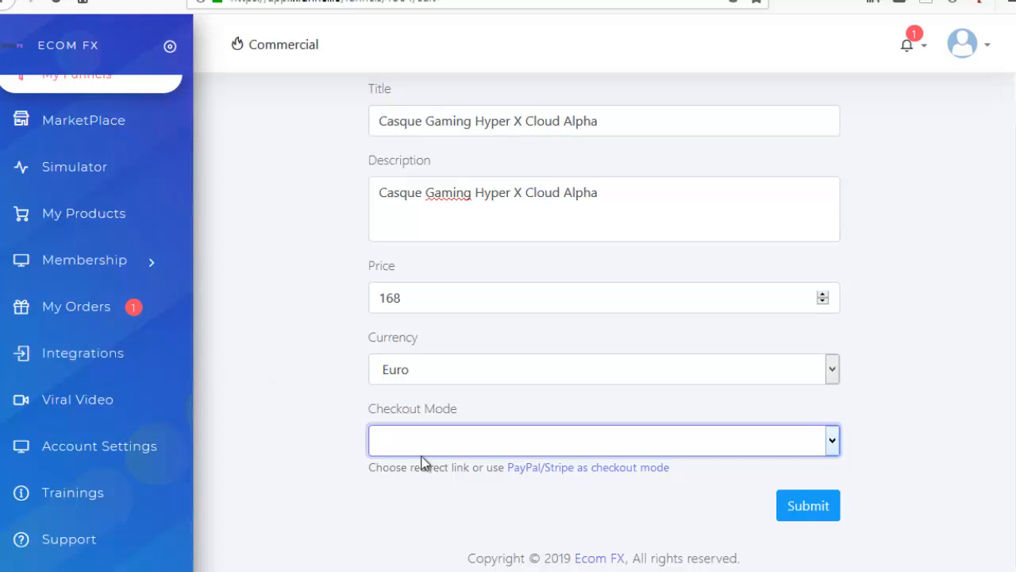
click(479, 442)
click(422, 468)
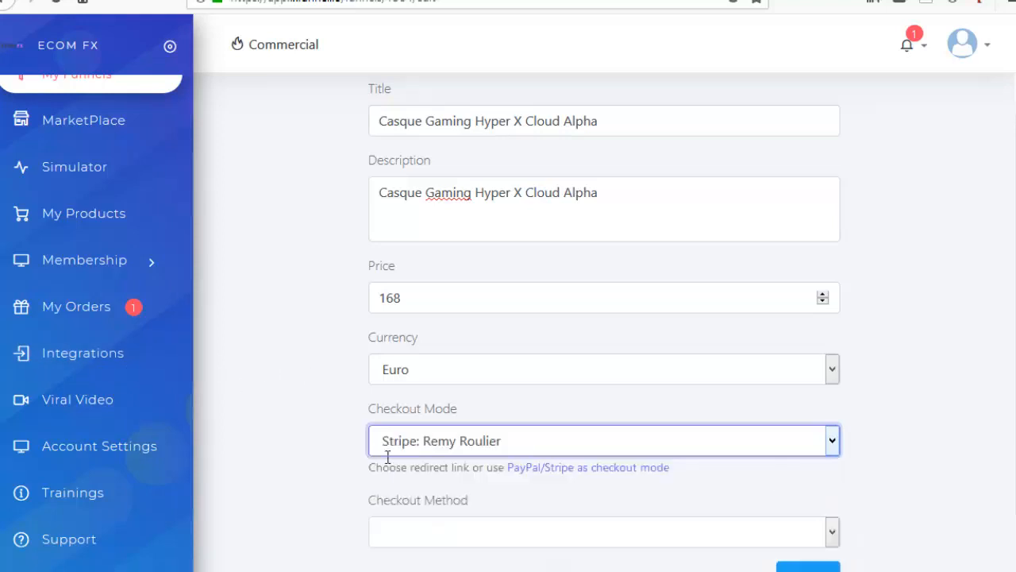
scroll(454, 453, down, 2)
click(479, 458)
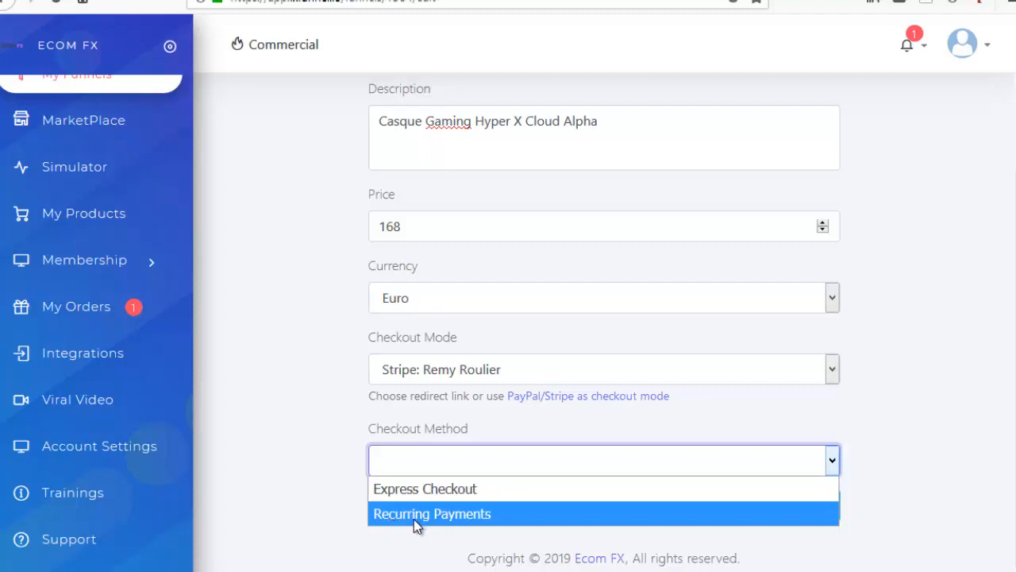
click(424, 488)
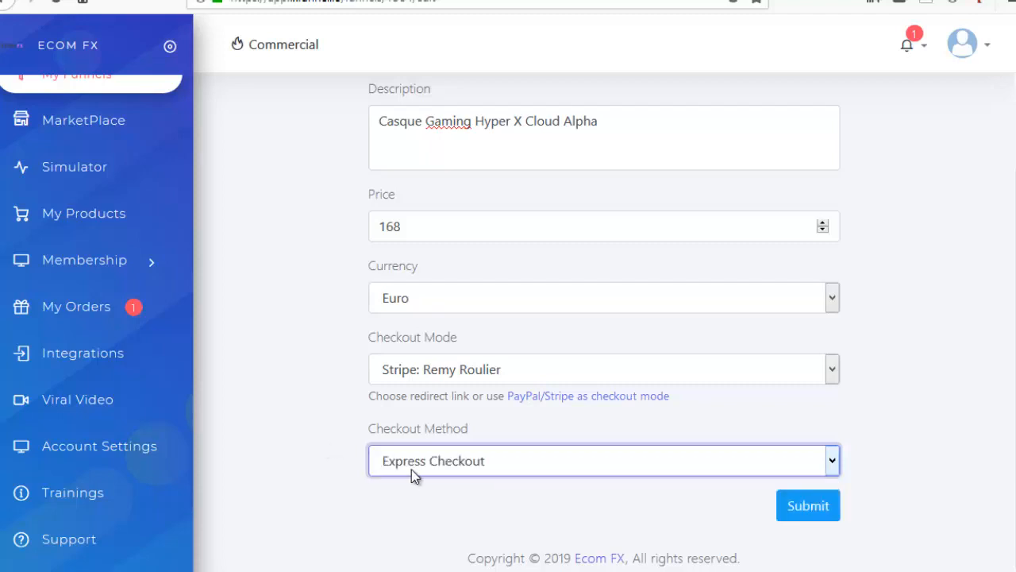
click(818, 503)
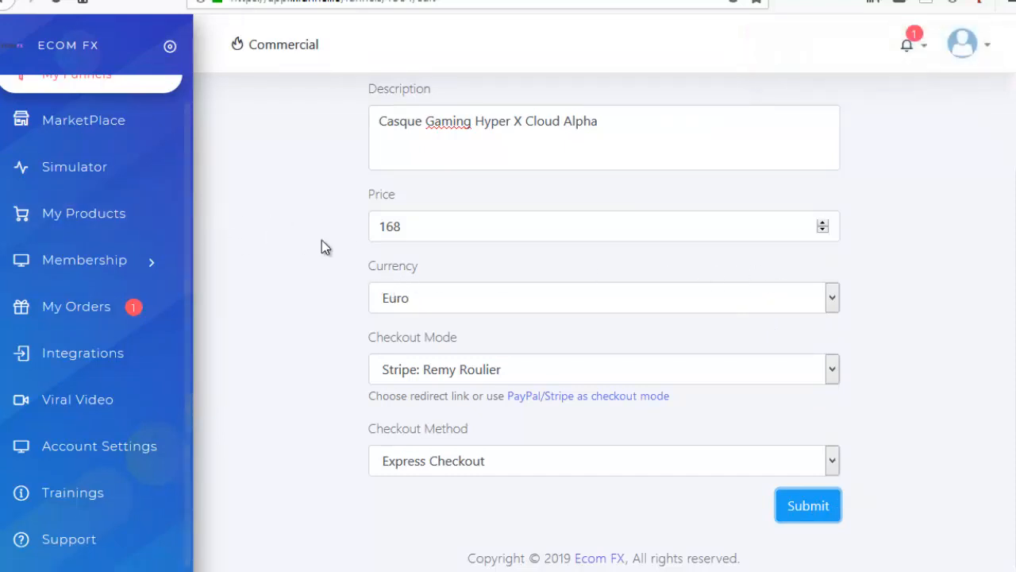
Set the funnel's Thank You step page to the "Yellow TK Page" template from the Thank You category
scroll(321, 235, up, 3)
click(318, 134)
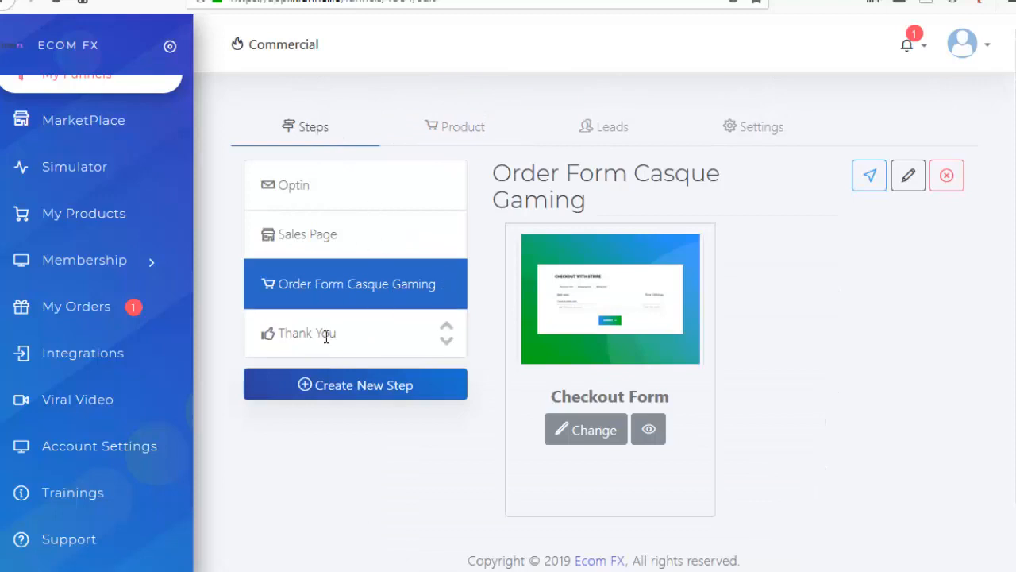
click(326, 337)
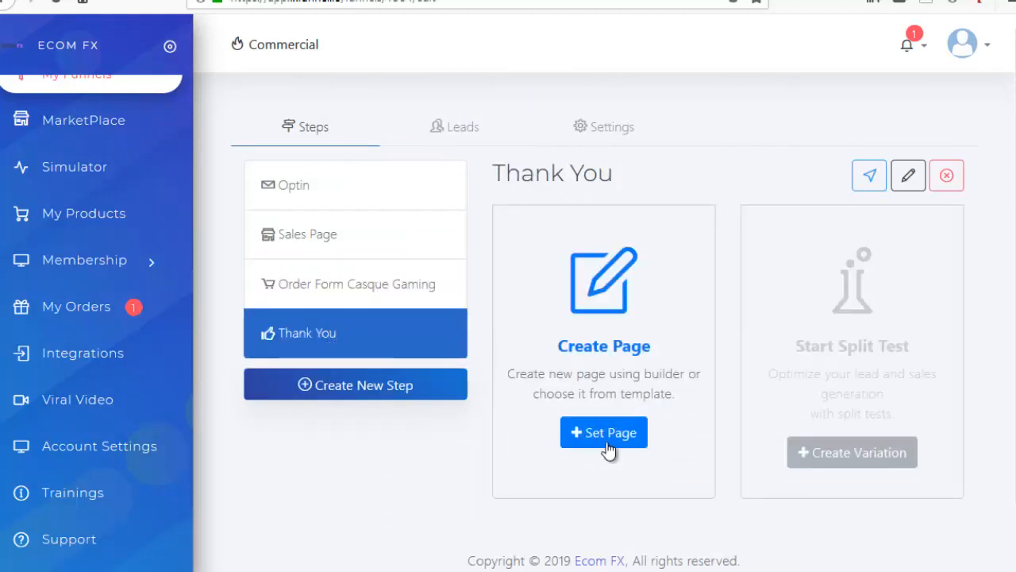
click(608, 450)
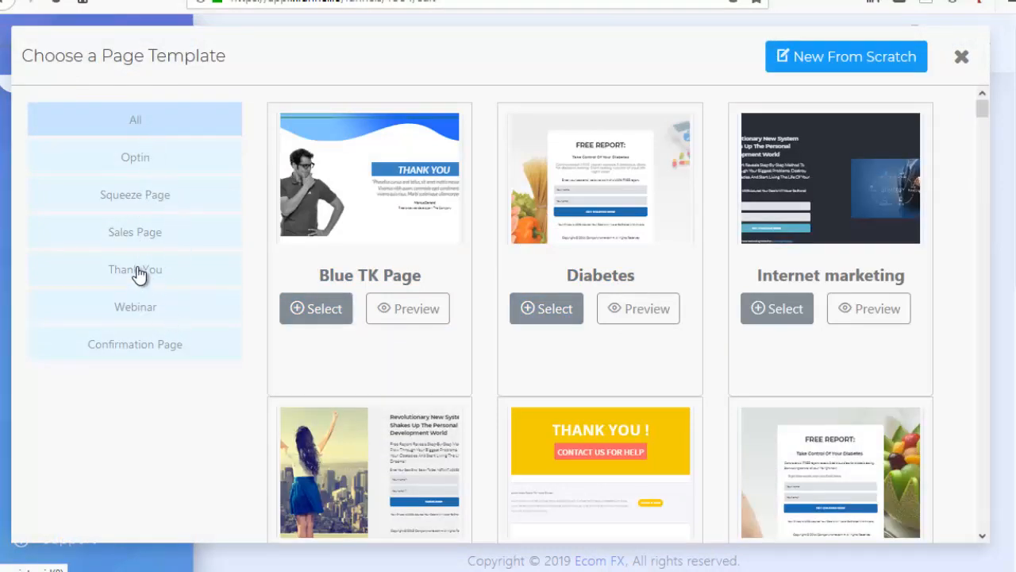
click(138, 271)
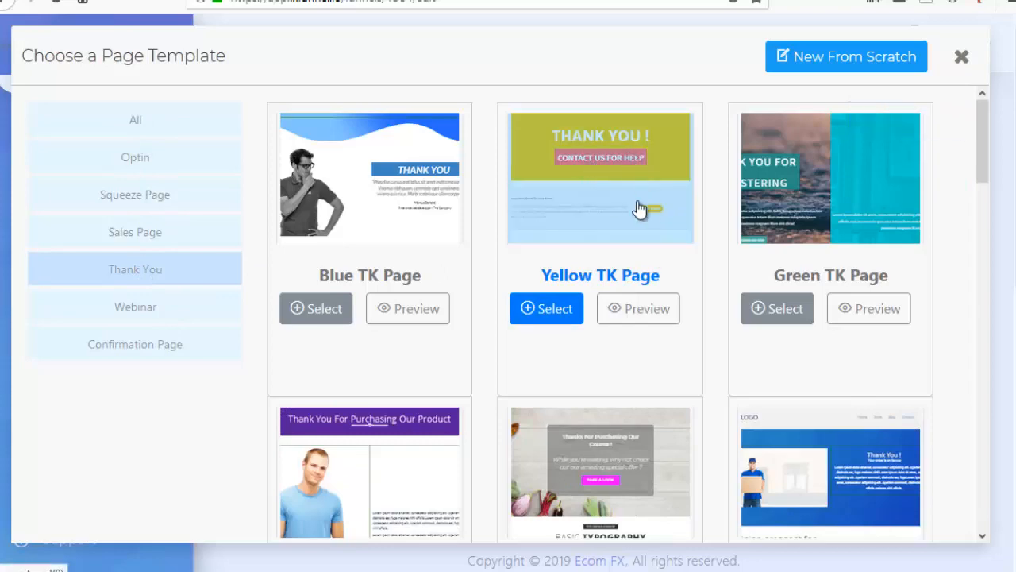
click(550, 316)
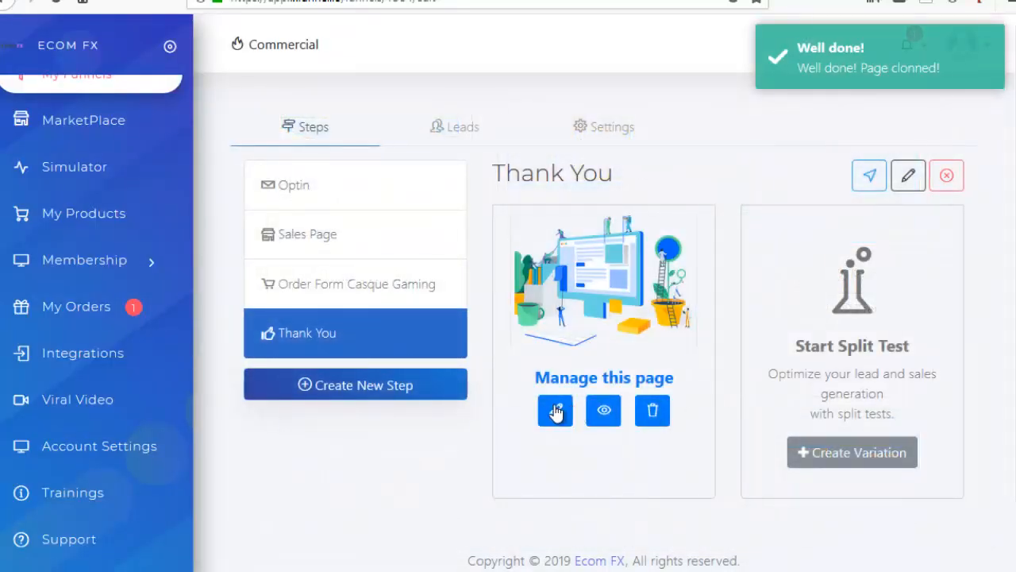
Open the thank-you page for editing, change its headline to "MERCI !" and delete the yellow "Check It Now" button
click(556, 410)
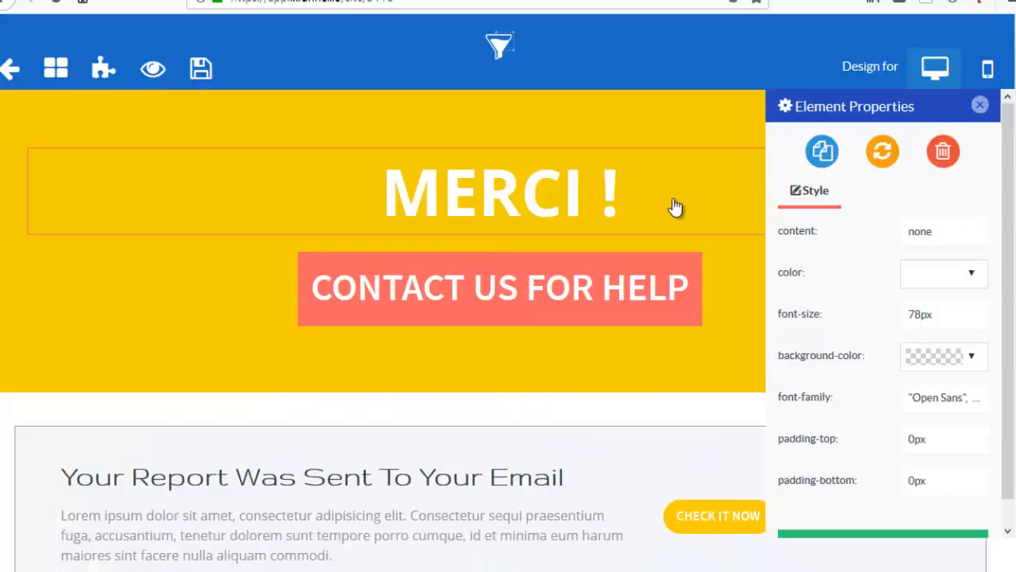
scroll(675, 334, down, 1)
click(742, 431)
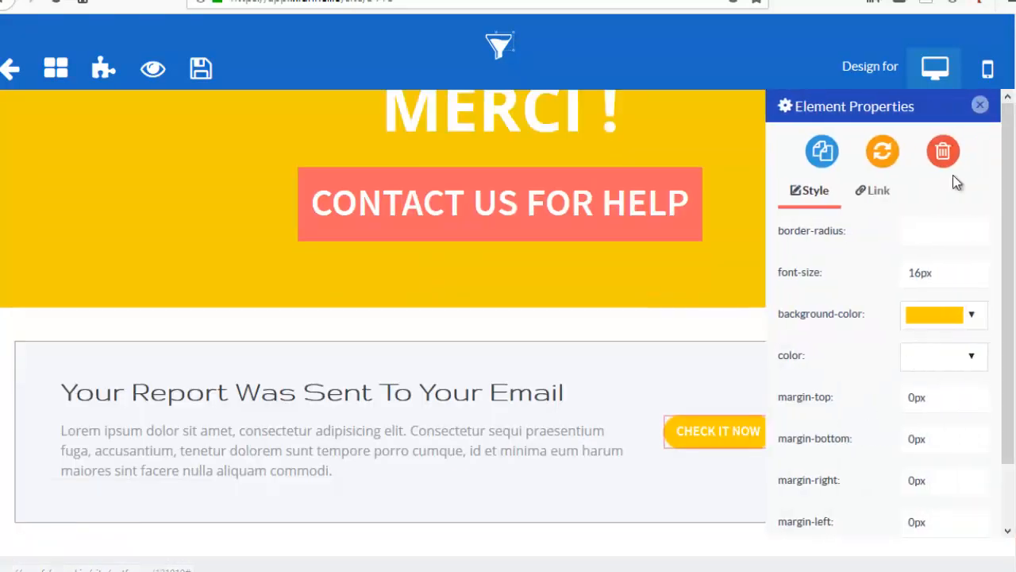
click(943, 151)
click(611, 256)
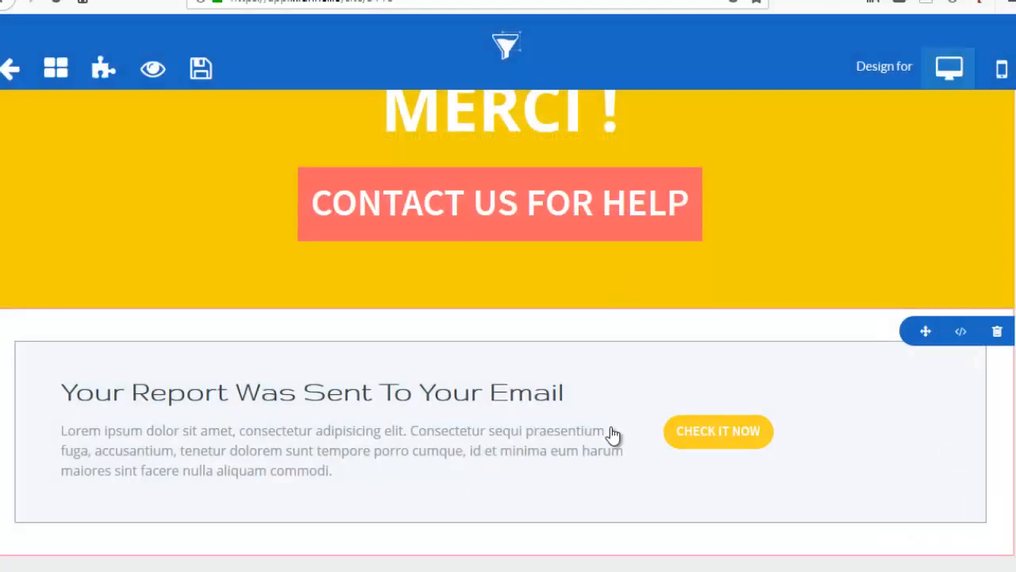
Replace the report heading with "Votre Commande Est Bien Validée. Elle sera expédiée sous 24 Heures." and the paragraph with a line giving the support e-mail
triple_click(498, 399)
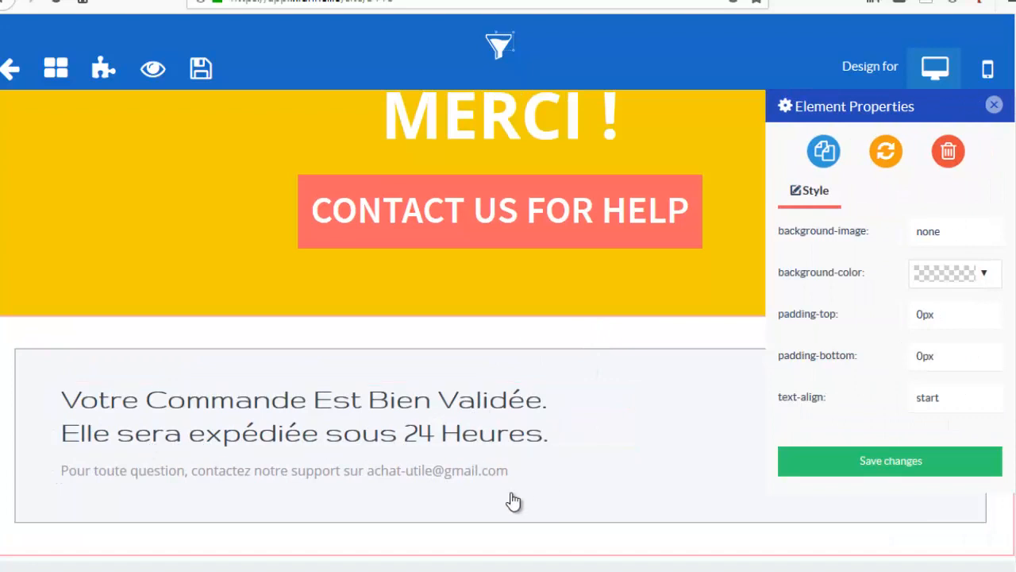
Format the support contact line under the order confirmation heading as bold red text
triple_click(487, 477)
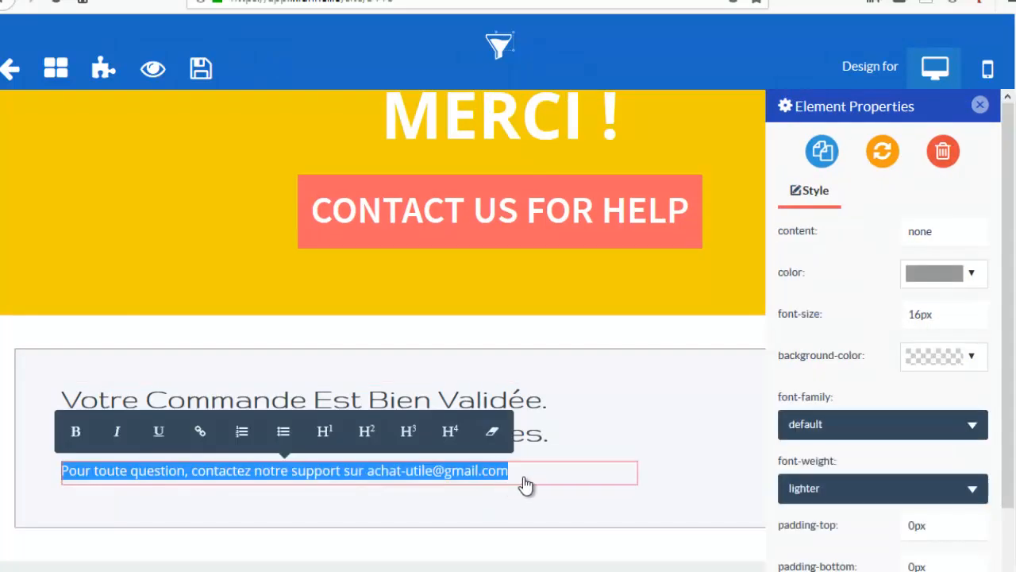
click(970, 274)
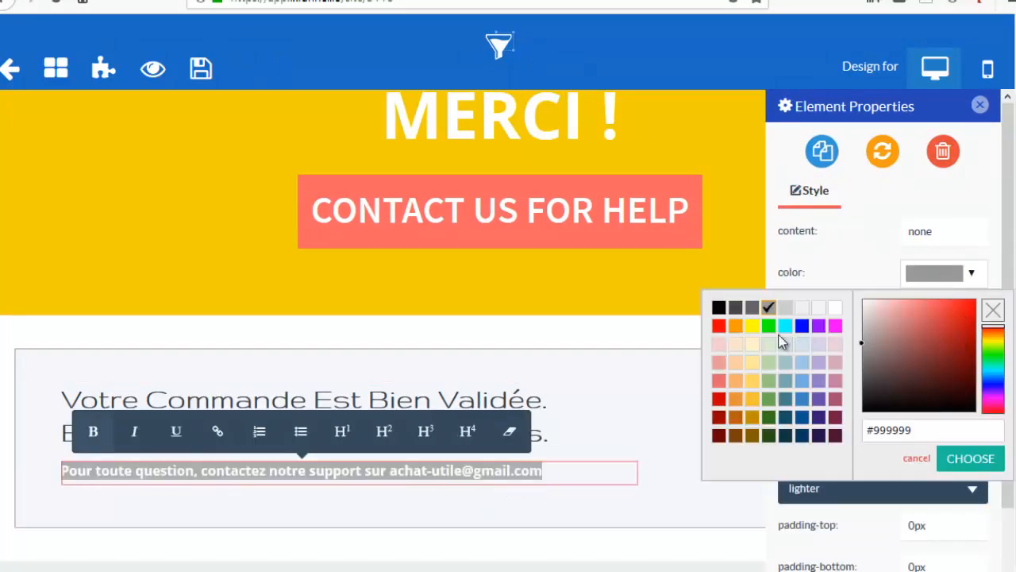
click(719, 326)
scroll(903, 442, down, 1)
double_click(91, 436)
click(69, 433)
click(135, 432)
click(684, 438)
click(992, 103)
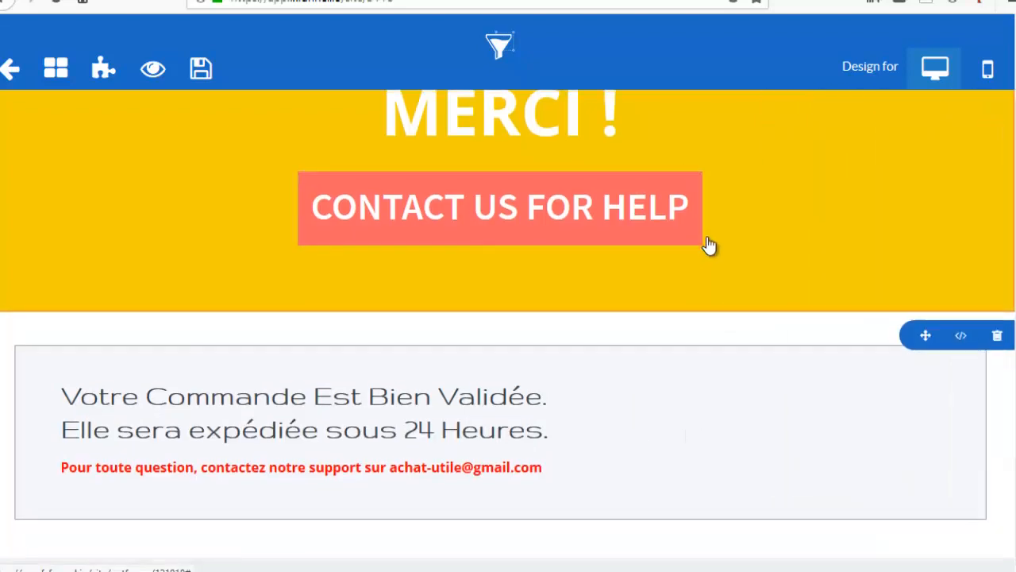
Delete the "Contact Us For Help" button below the "MERCI !" headline
scroll(574, 419, up, 1)
scroll(638, 333, down, 1)
scroll(347, 209, up, 1)
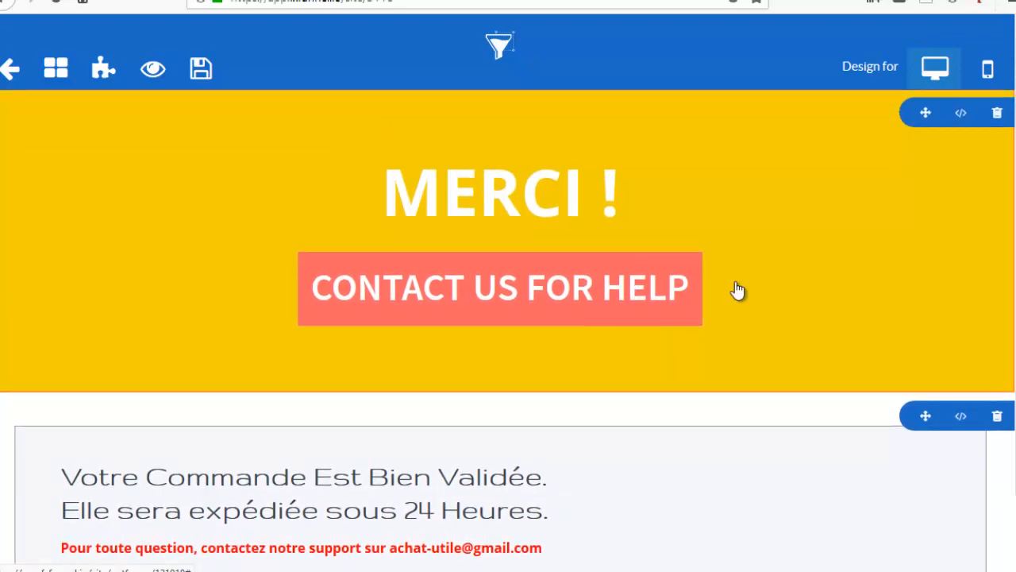
click(709, 291)
click(943, 153)
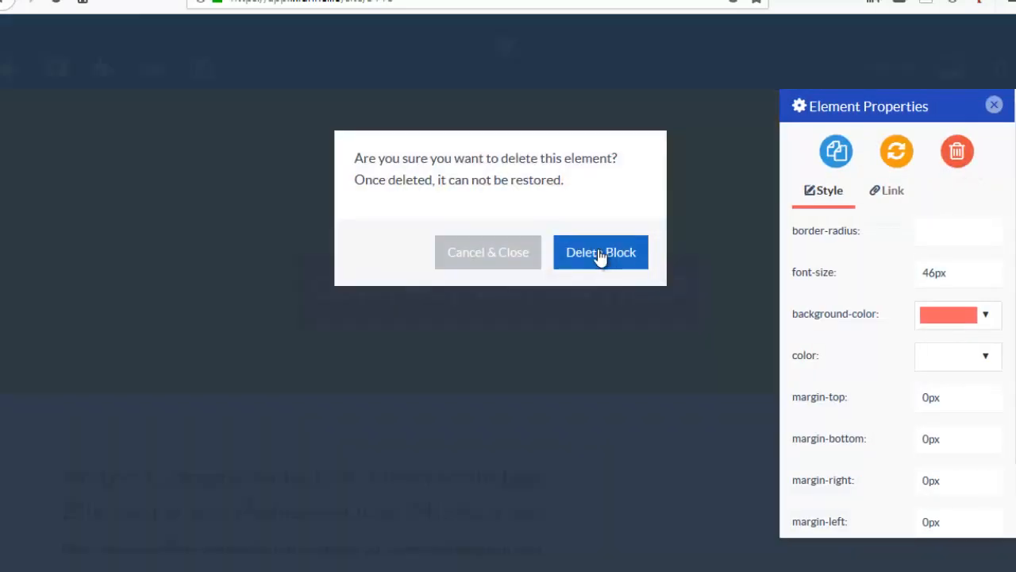
click(602, 255)
Save the thank-you page and return to the funnel's steps
scroll(431, 331, down, 1)
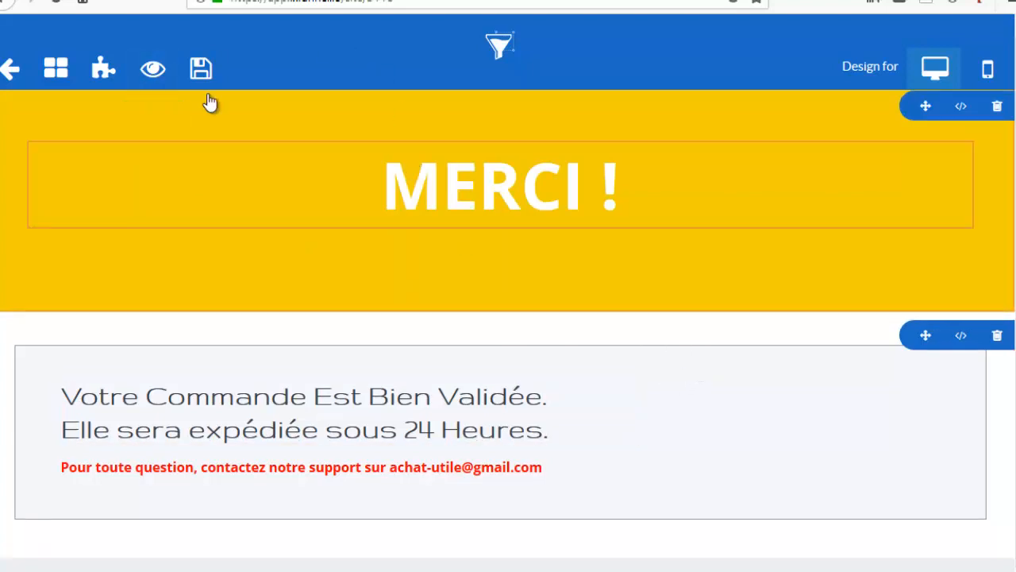
scroll(239, 111, up, 1)
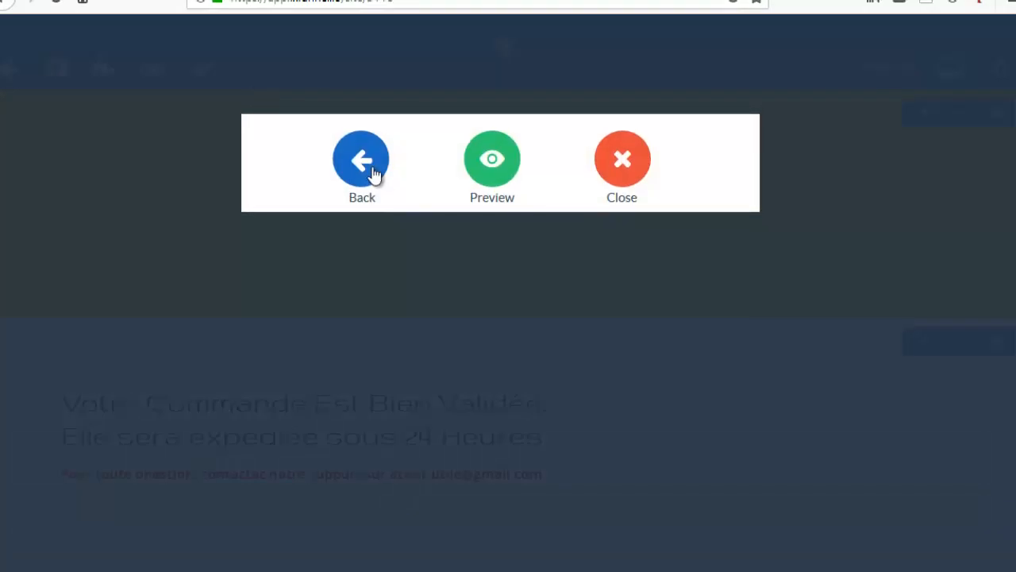
click(361, 161)
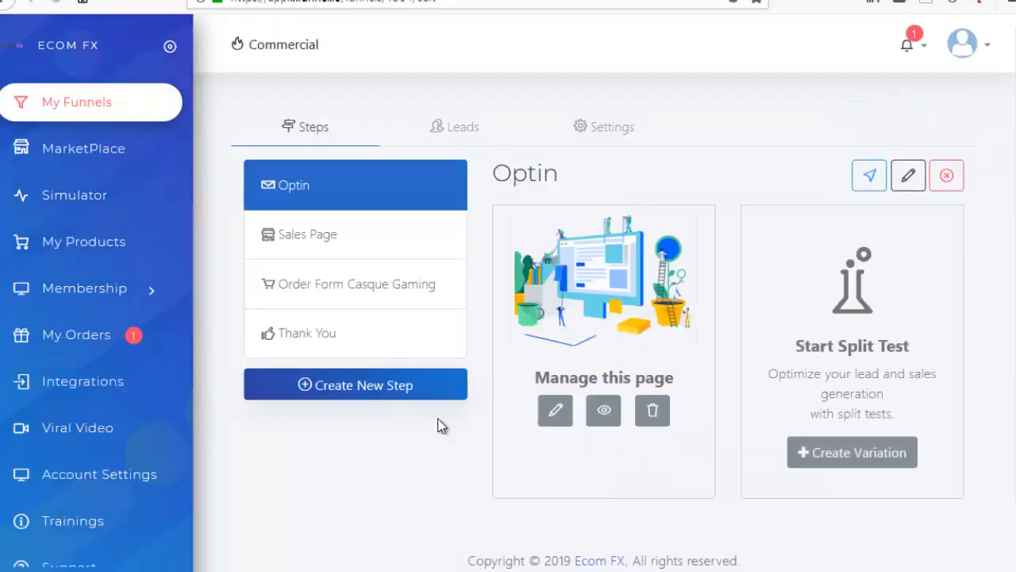
Examine the PayPal business account fields in the payment integrations and cancel the form
click(60, 389)
scroll(596, 333, down, 5)
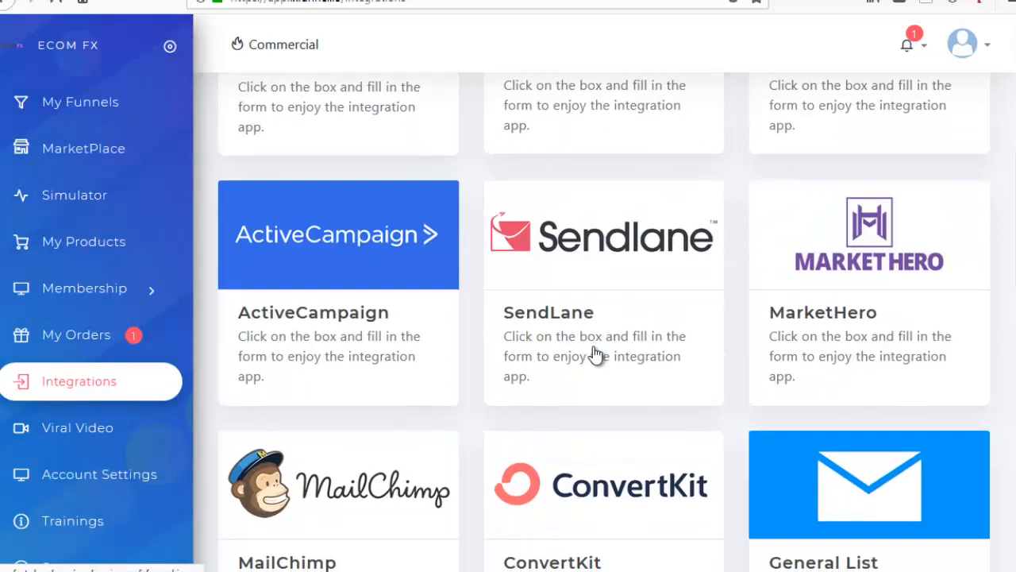
scroll(596, 354, down, 10)
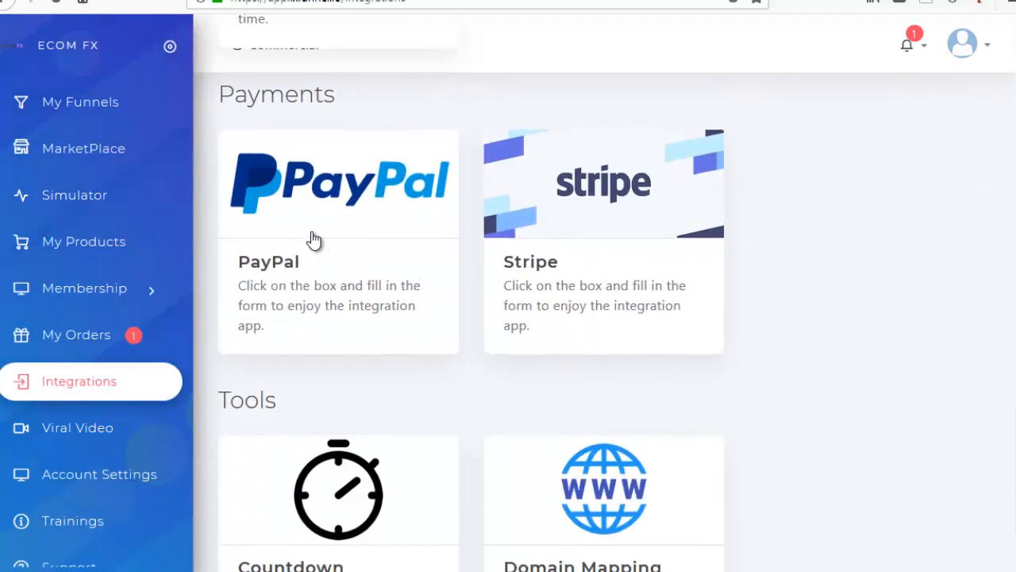
click(312, 240)
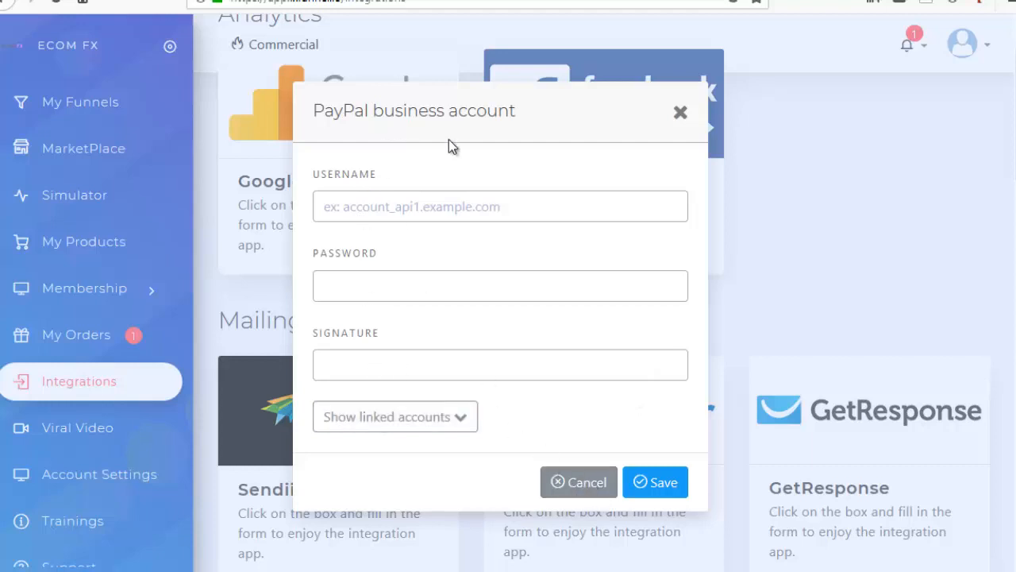
click(579, 482)
Examine the fields for linking a Stripe account in the payment integrations
scroll(592, 434, down, 10)
scroll(591, 430, down, 10)
click(565, 197)
scroll(592, 281, up, 3)
scroll(469, 274, down, 2)
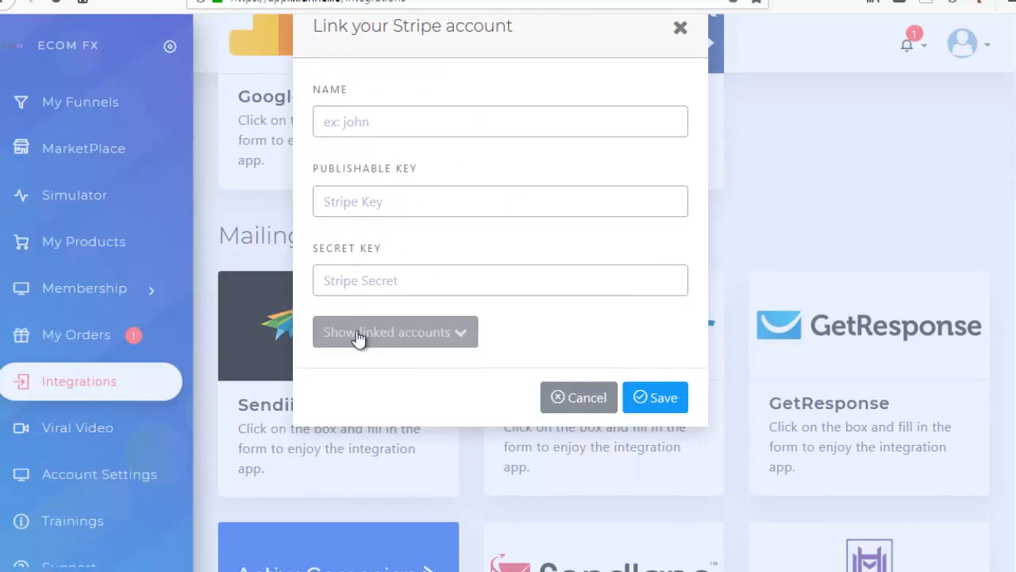
scroll(667, 200, up, 2)
scroll(668, 201, up, 1)
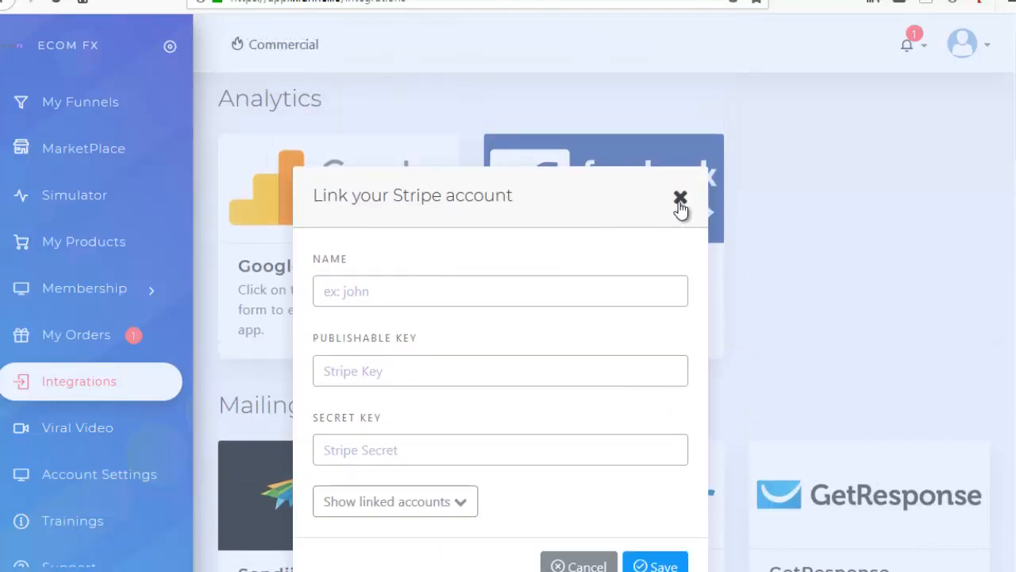
Close the Stripe account form and open the live "Casque Gaming" funnel from the funnel list
click(676, 200)
scroll(499, 373, down, 2)
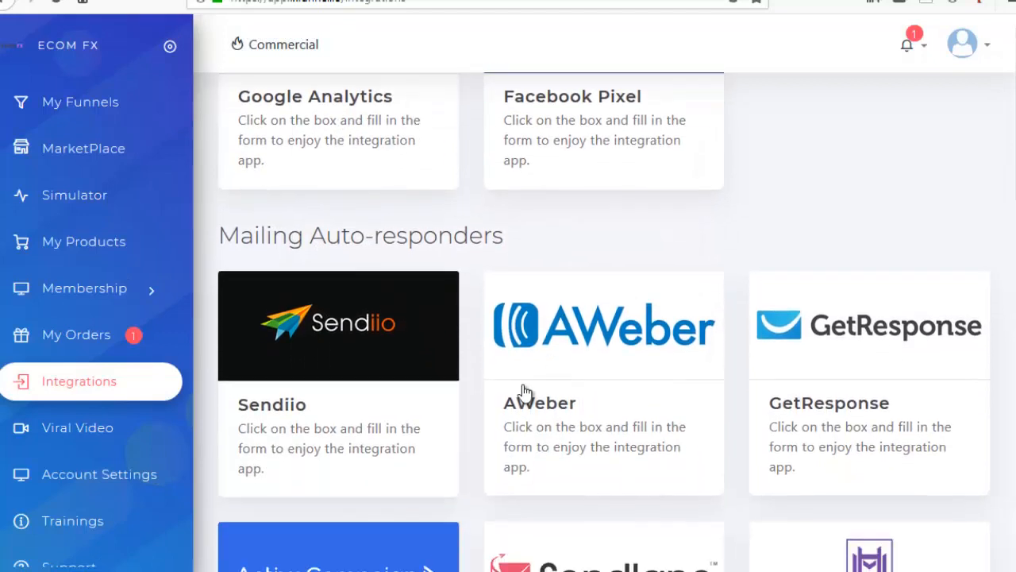
scroll(511, 378, up, 2)
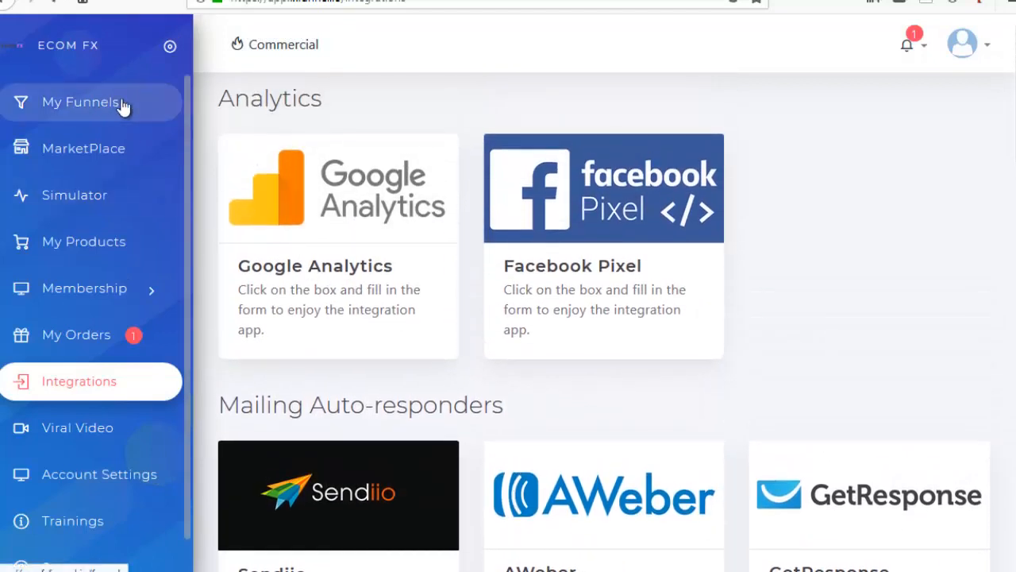
click(106, 104)
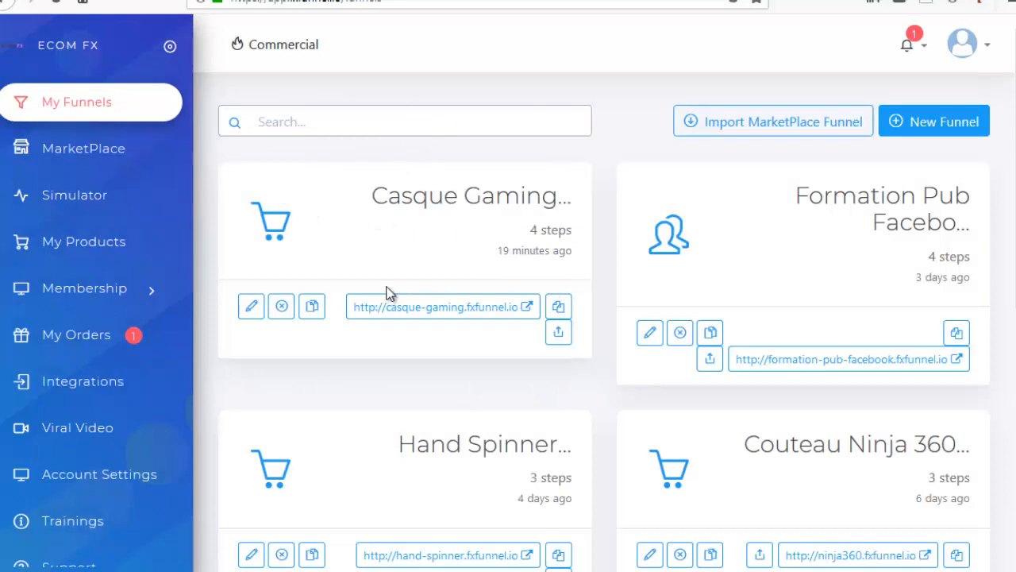
click(472, 316)
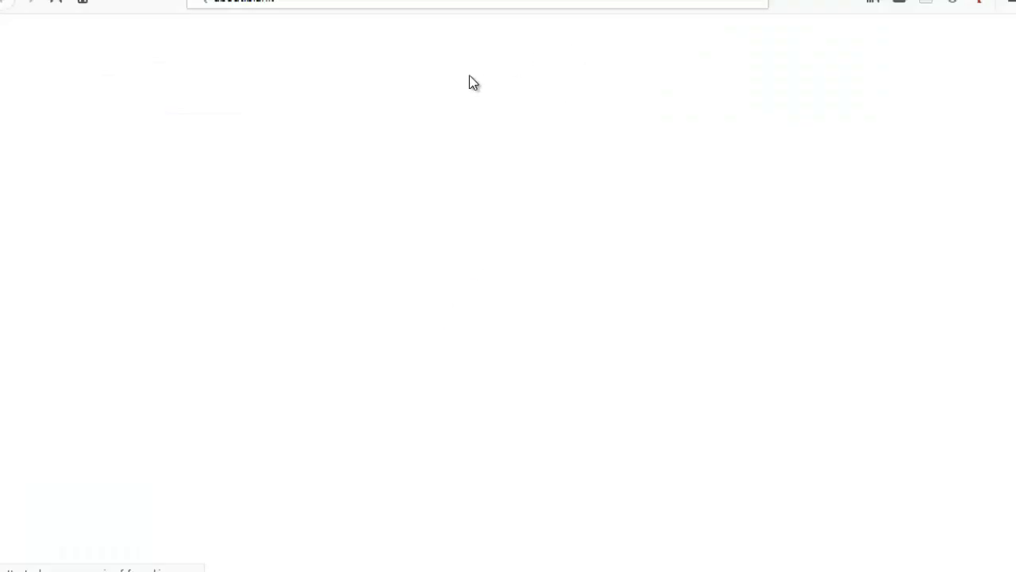
Fill in the visitor's first name and e-mail on the live optin page and submit the form
scroll(177, 277, down, 1)
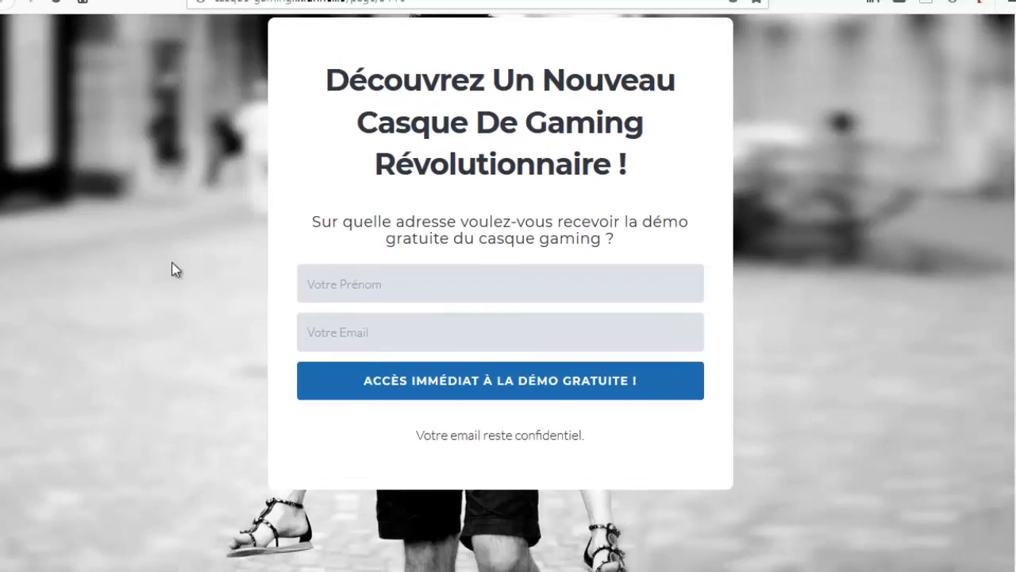
click(350, 291)
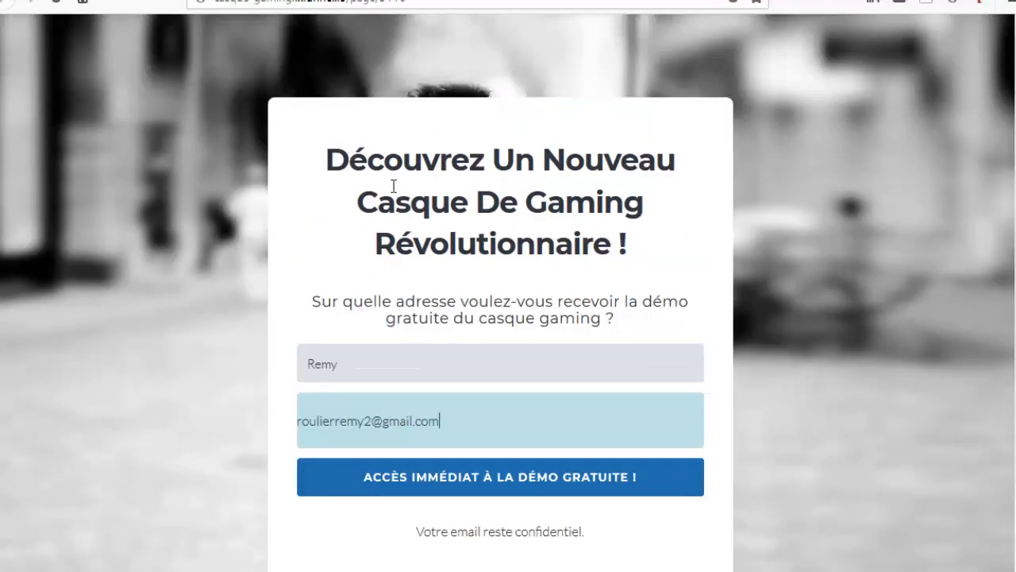
scroll(560, 339, down, 1)
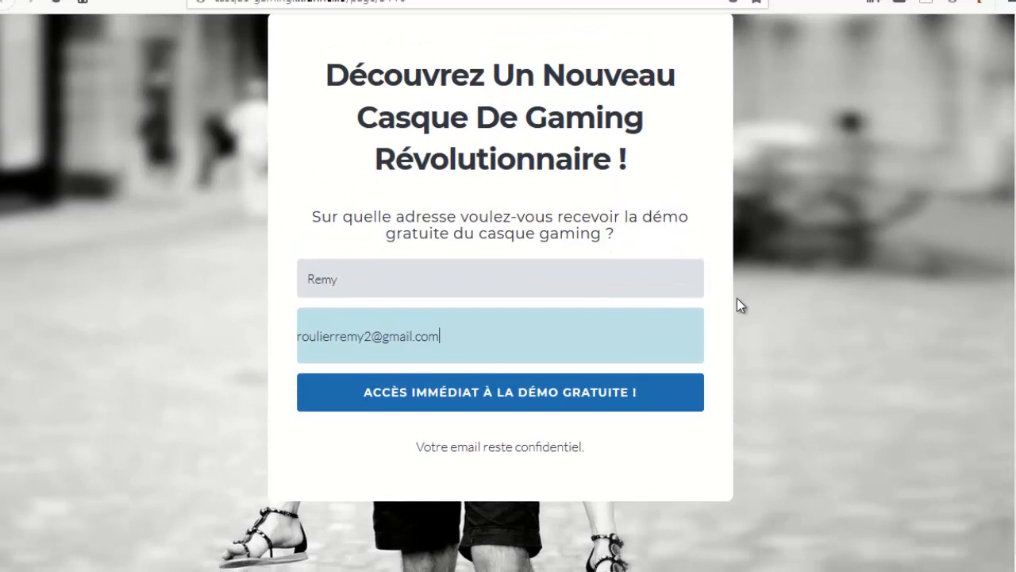
click(543, 403)
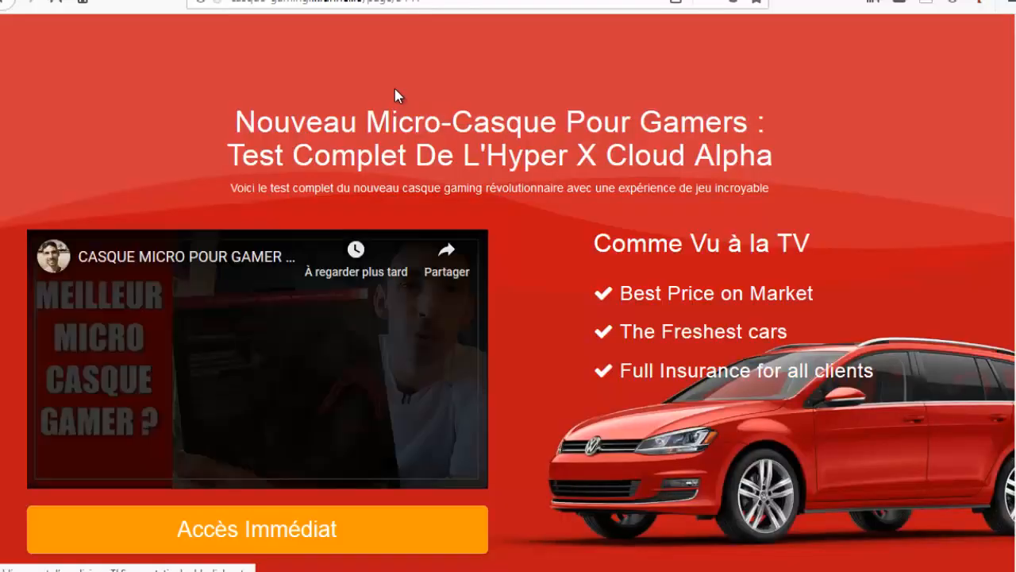
Review the live sales page down to its "A Propos de nous" section, and play and pause the headset video
scroll(626, 384, down, 10)
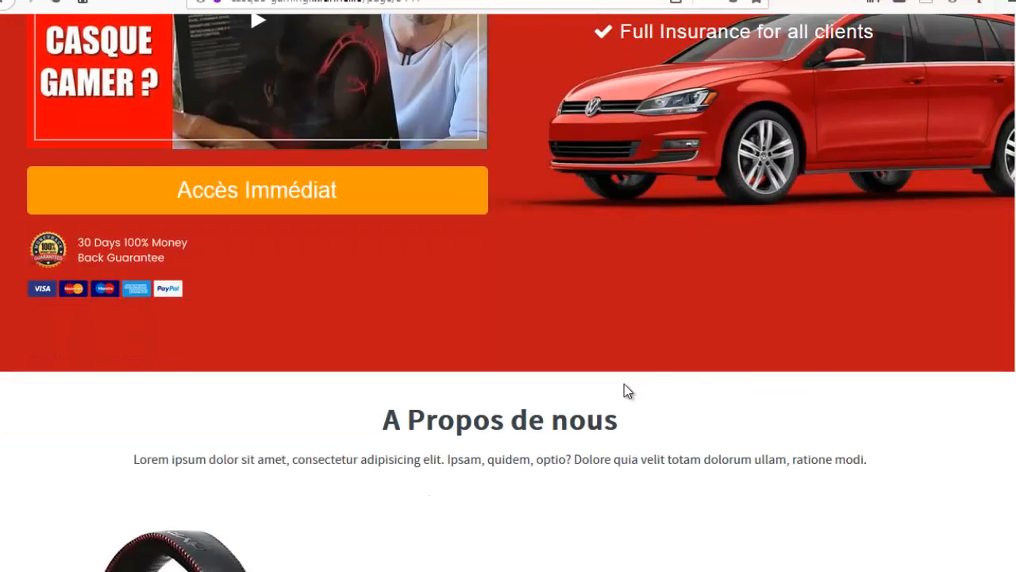
scroll(608, 393, up, 8)
scroll(595, 349, down, 5)
scroll(604, 350, down, 5)
scroll(444, 353, up, 12)
click(277, 354)
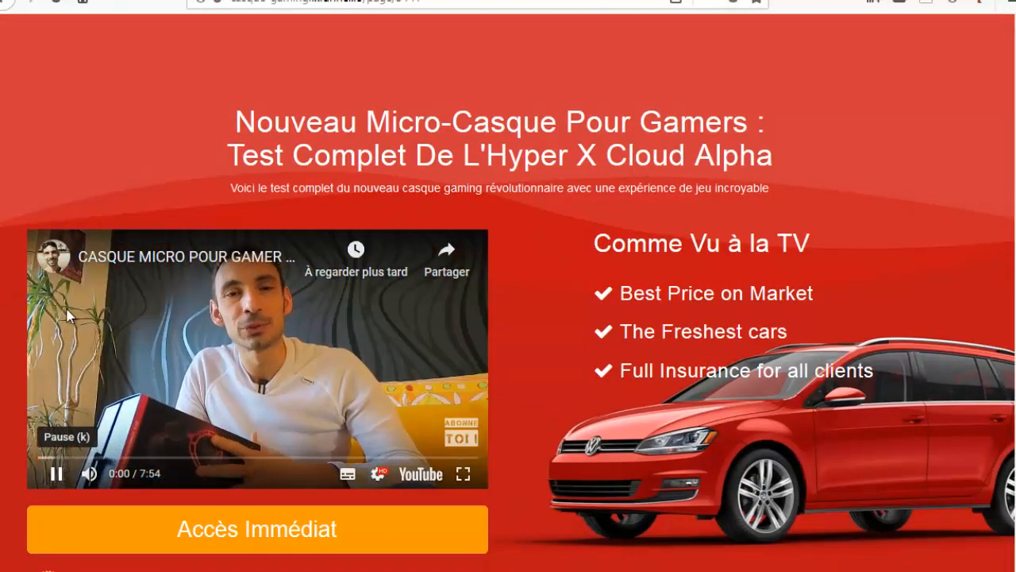
click(57, 475)
scroll(478, 293, down, 1)
Open the Stripe checkout through the sales page's "Accès Immédiat" offer and test its personal and shipping information fields
click(453, 251)
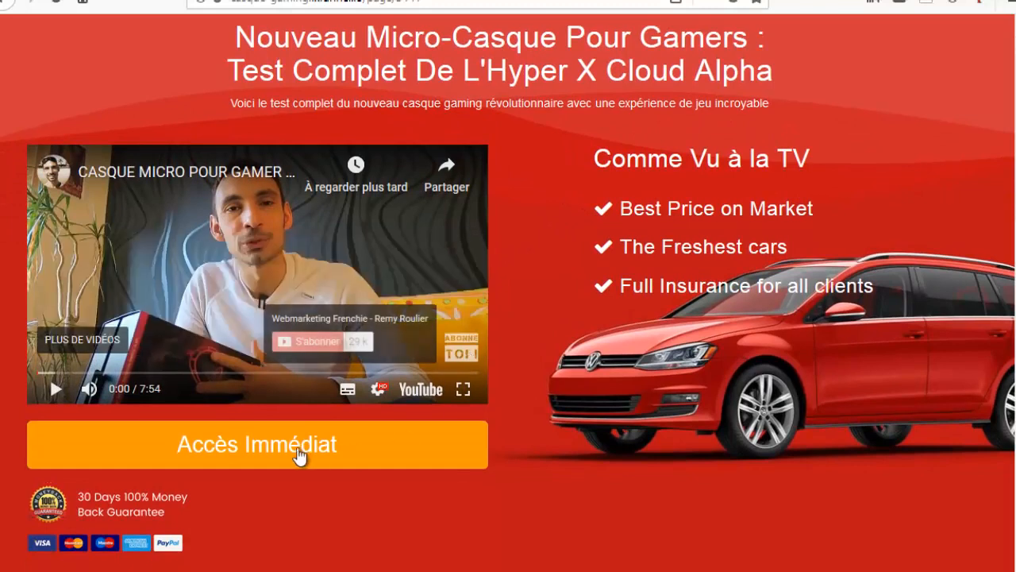
click(590, 234)
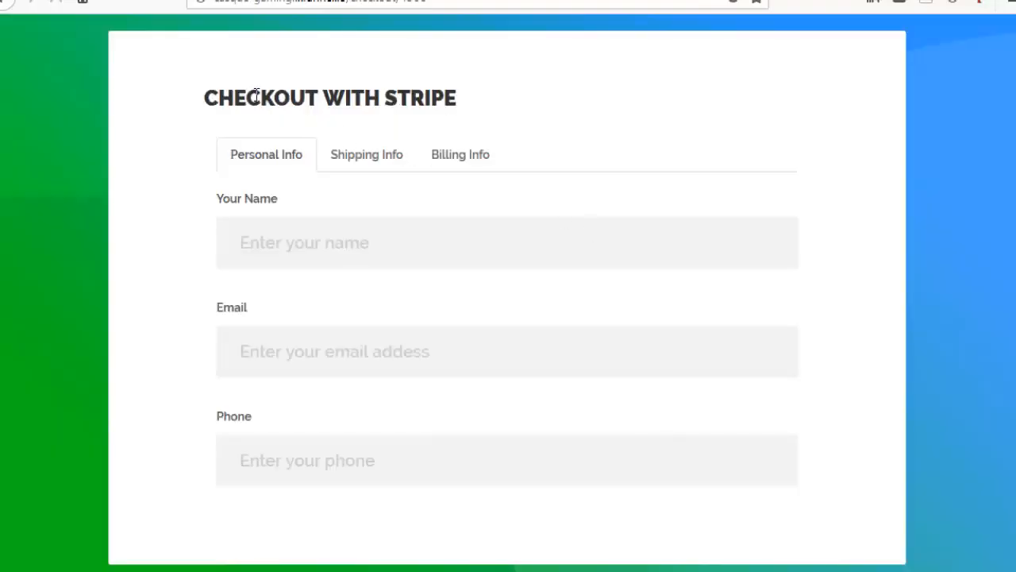
click(299, 246)
text(r)
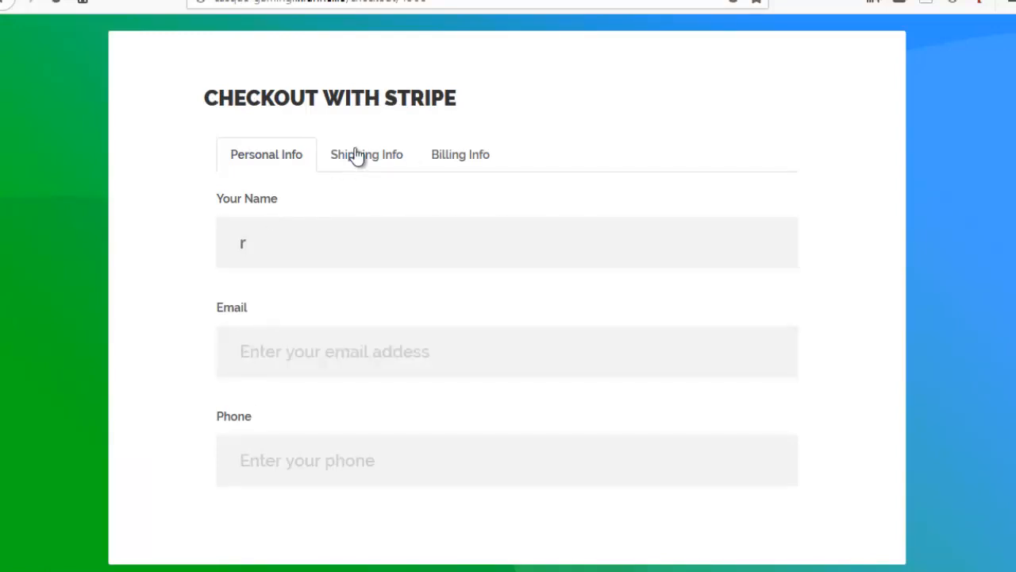
click(355, 156)
click(268, 247)
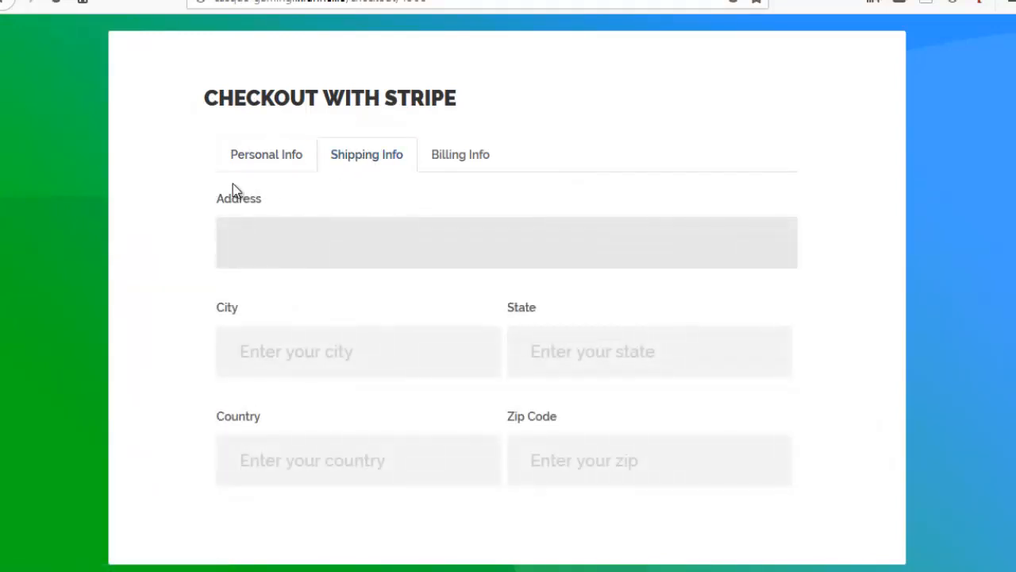
Check the item name, price and card field in the checkout's billing information
click(477, 155)
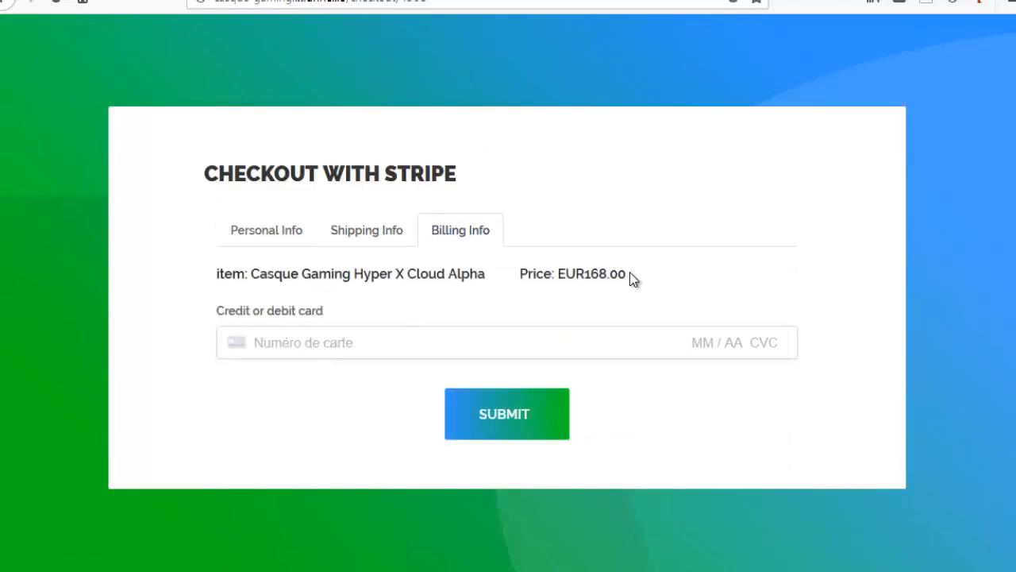
drag(627, 274, 575, 273)
drag(486, 275, 262, 278)
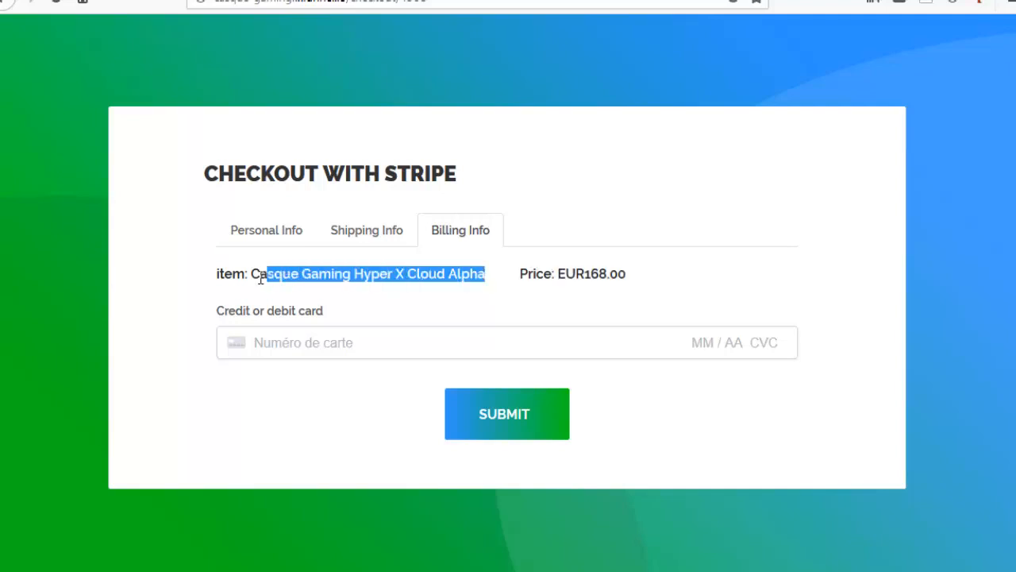
click(331, 343)
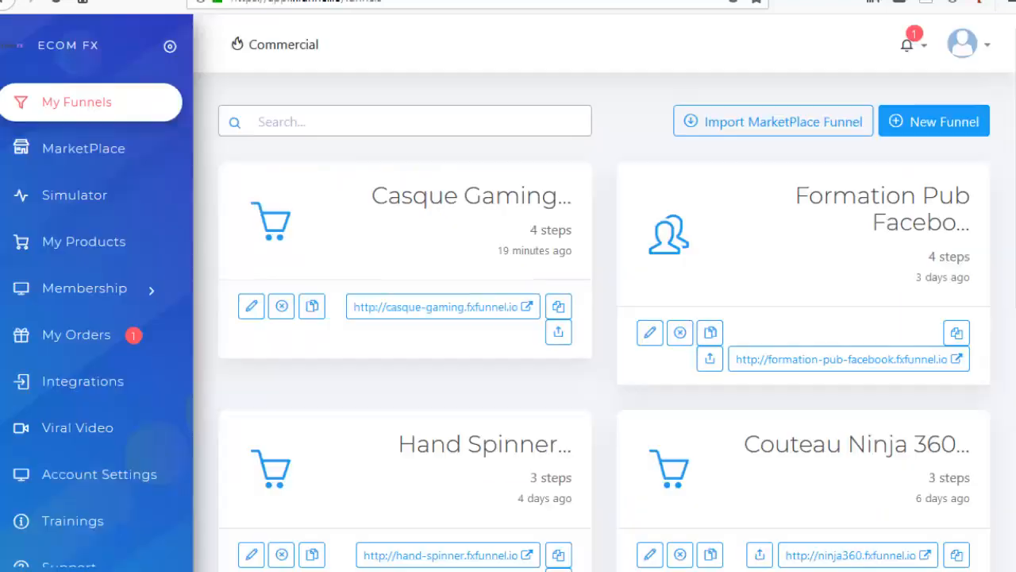
Open the "Casque Gaming" funnel's steps, preview the thank-you page and return to the steps
click(259, 309)
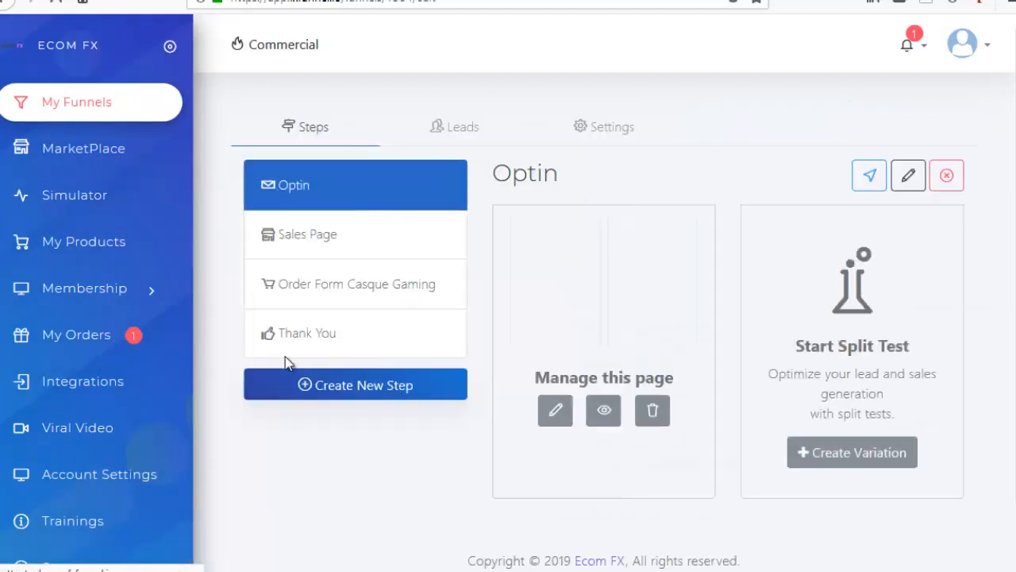
click(327, 344)
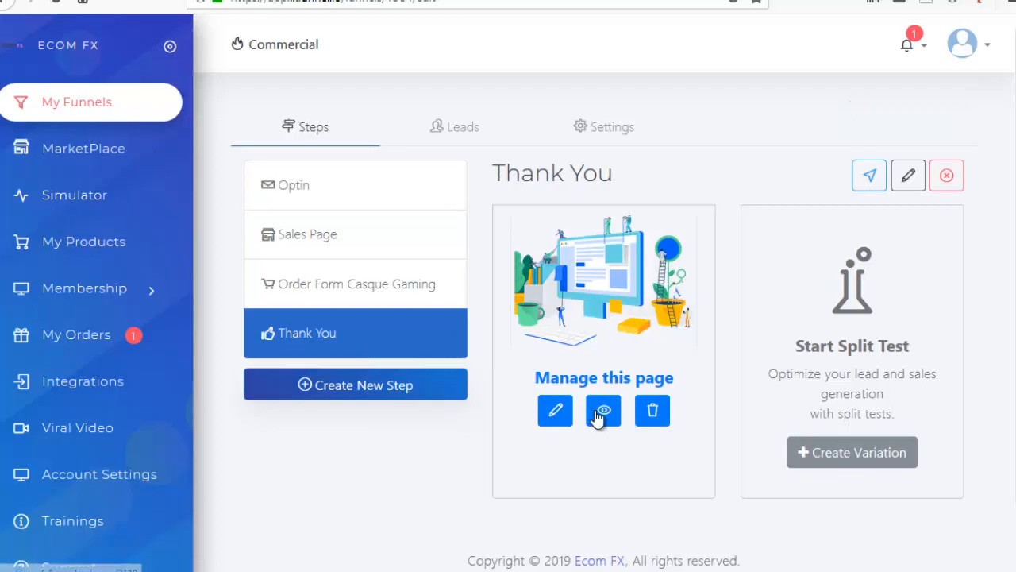
click(604, 410)
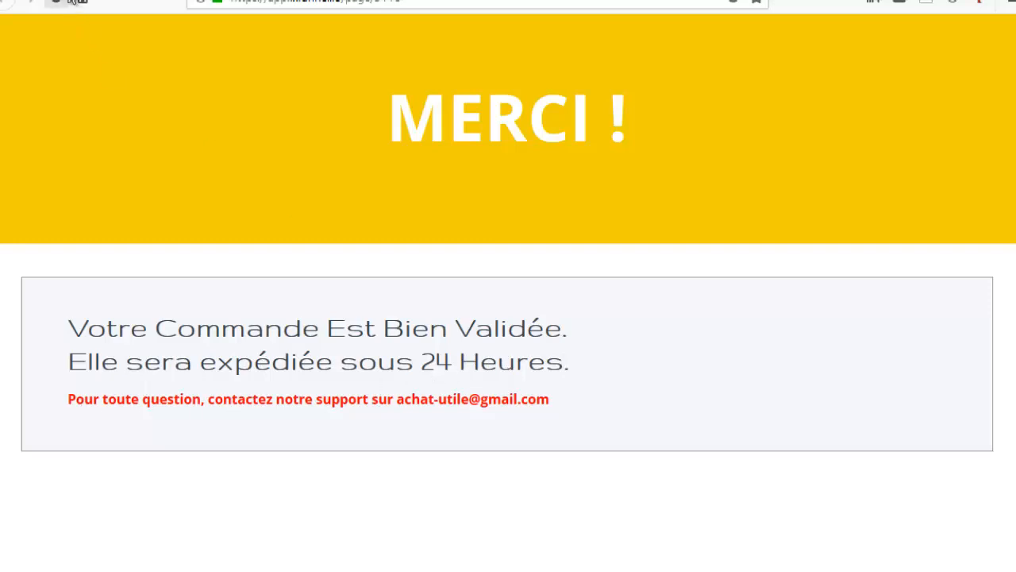
click(78, 1)
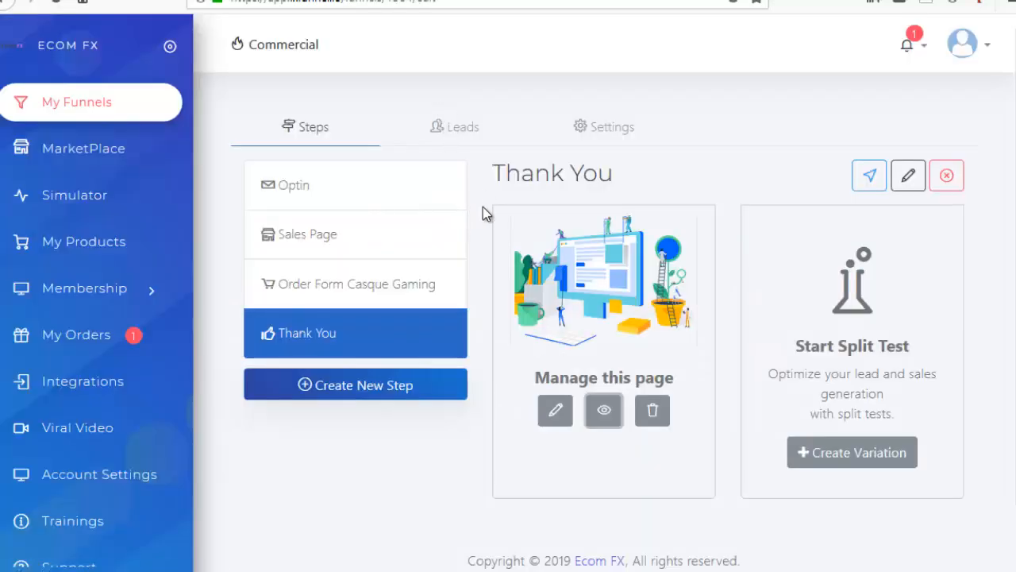
Check the new order notification and open the list of all orders
click(907, 46)
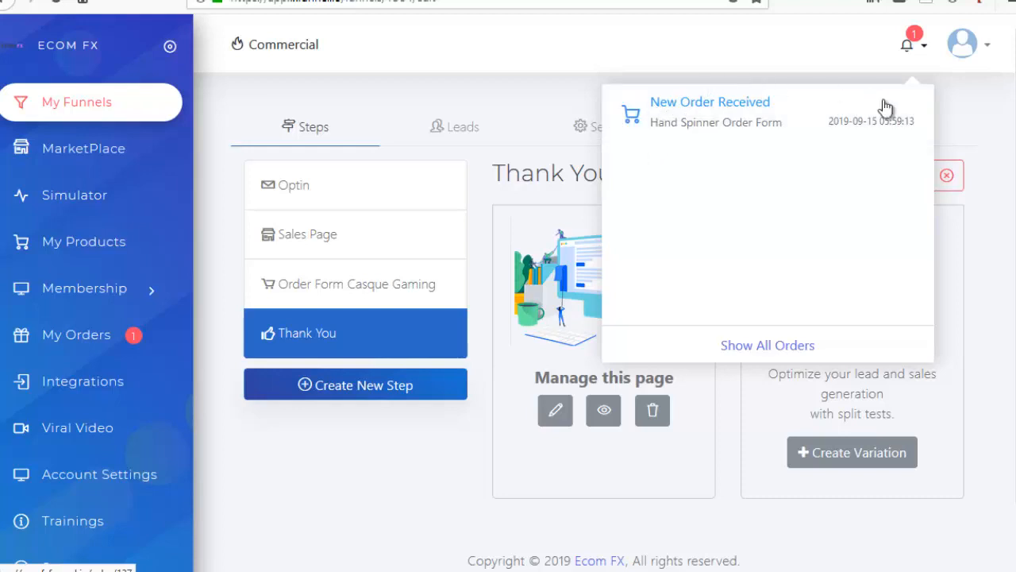
click(69, 340)
click(68, 339)
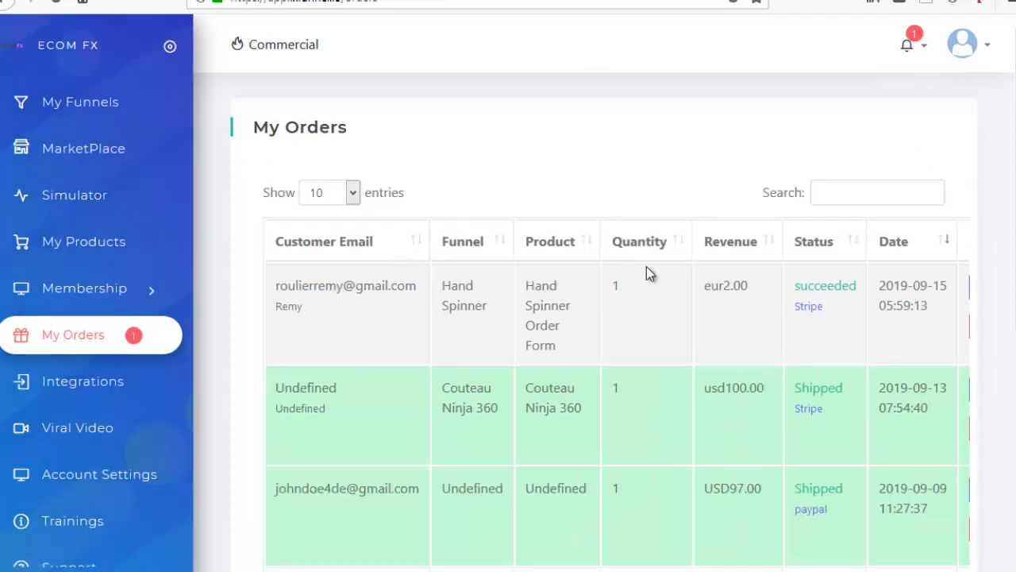
Examine the status, payment method and revenue of the listed orders, comparing succeeded, shipped and not processed ones
scroll(646, 266, down, 1)
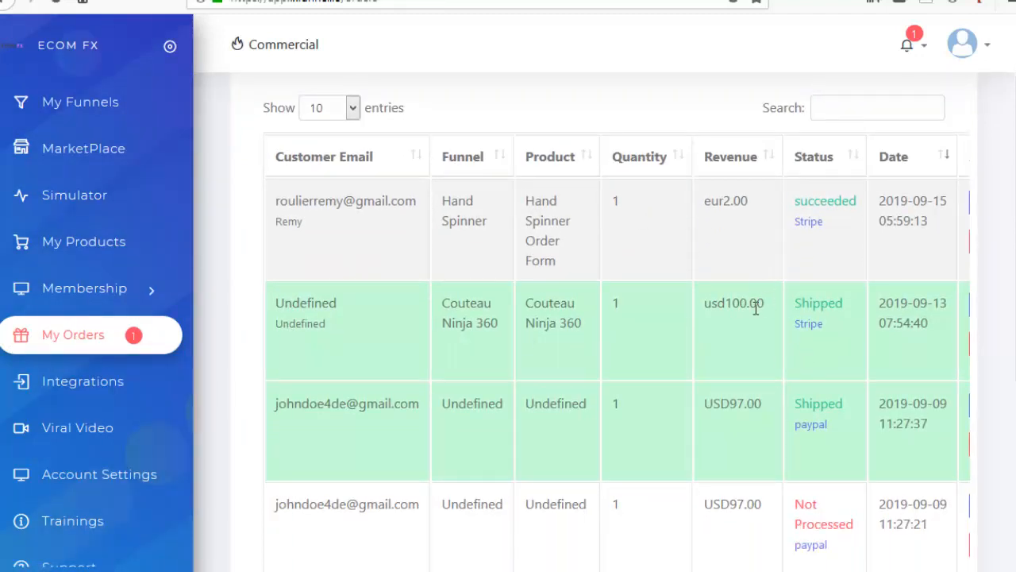
double_click(804, 203)
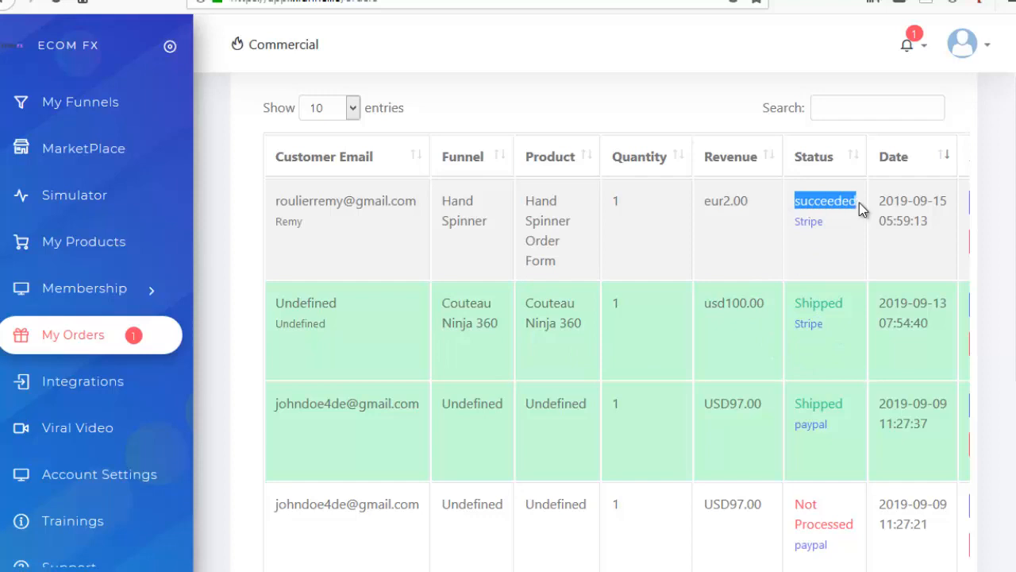
click(830, 233)
scroll(848, 297, down, 2)
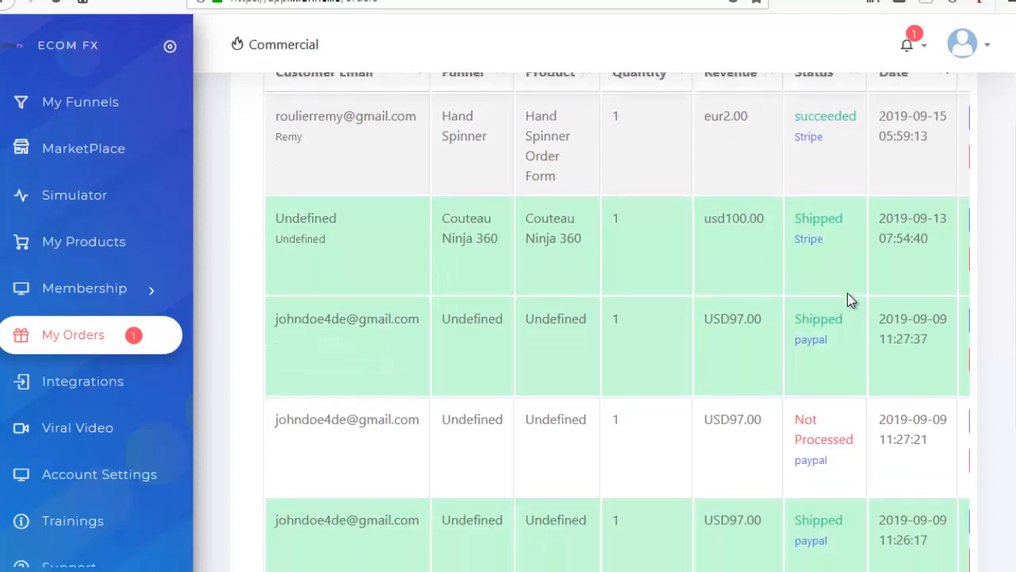
scroll(806, 190, up, 2)
scroll(818, 215, down, 2)
scroll(839, 242, down, 1)
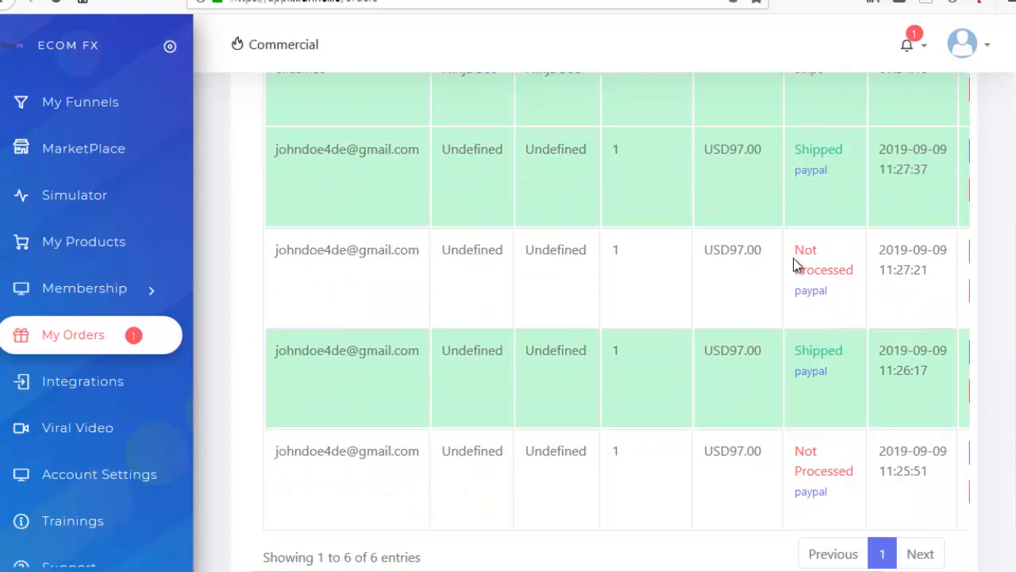
drag(800, 249, 856, 270)
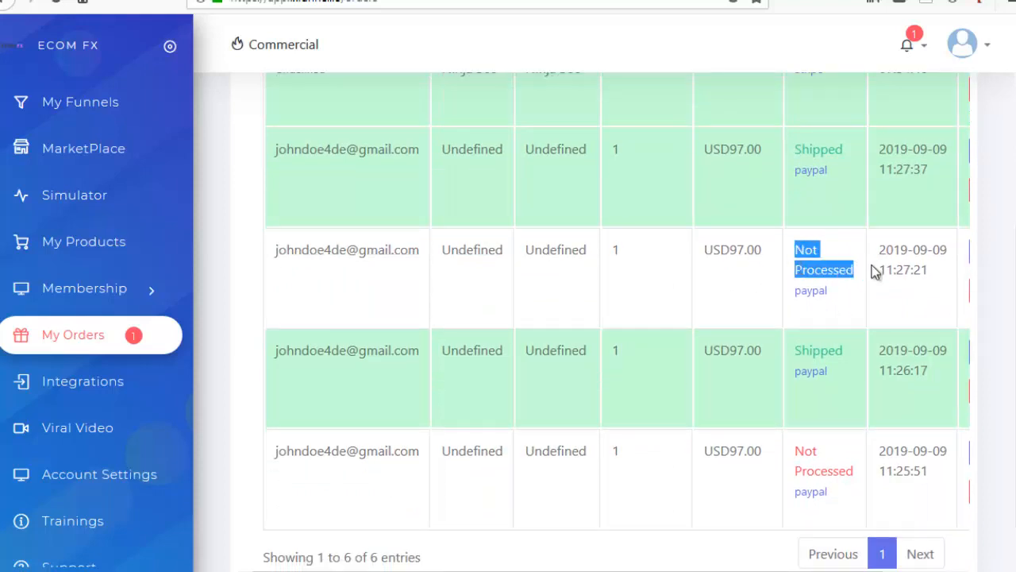
scroll(844, 298, up, 3)
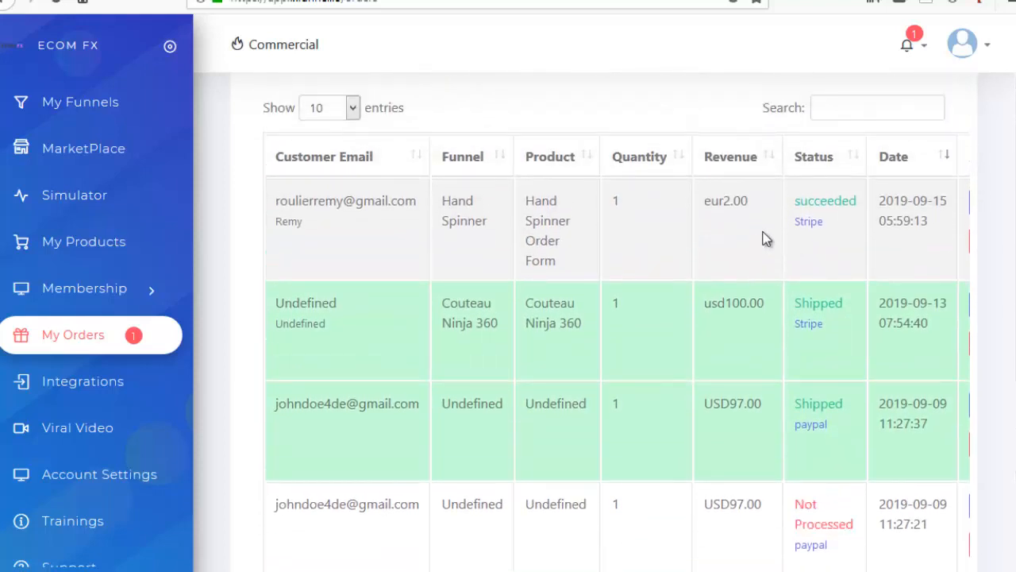
scroll(391, 432, down, 4)
scroll(393, 203, up, 5)
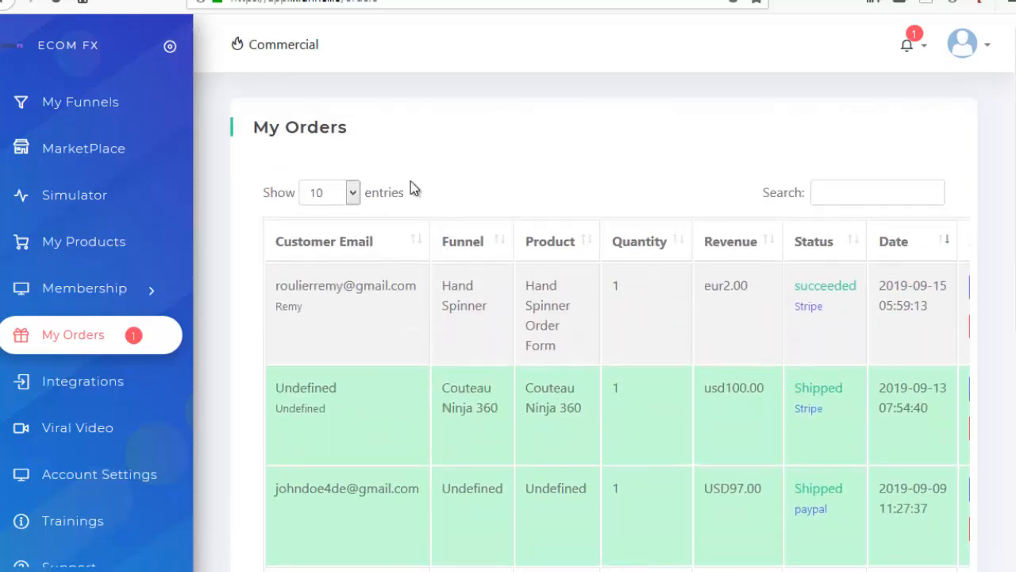
scroll(848, 305, down, 3)
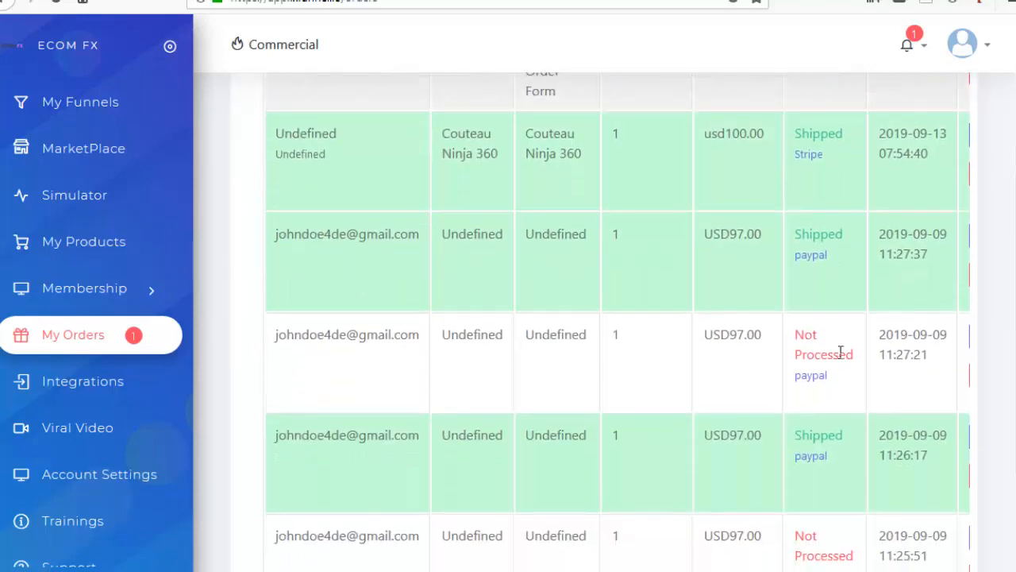
scroll(834, 308, up, 3)
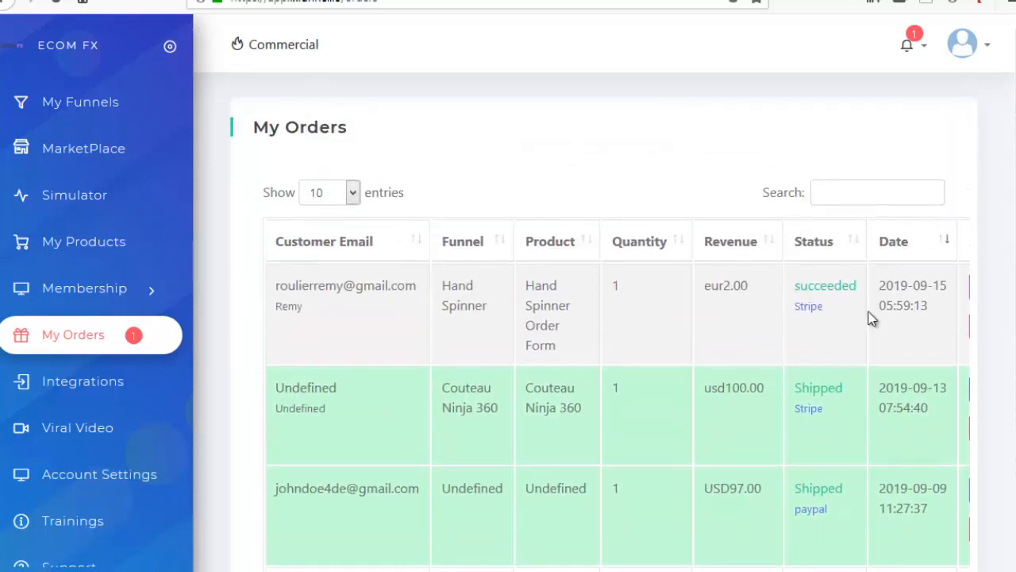
Reveal the orders table's last column and review the detail and cancellation options for each order
scroll(871, 318, down, 5)
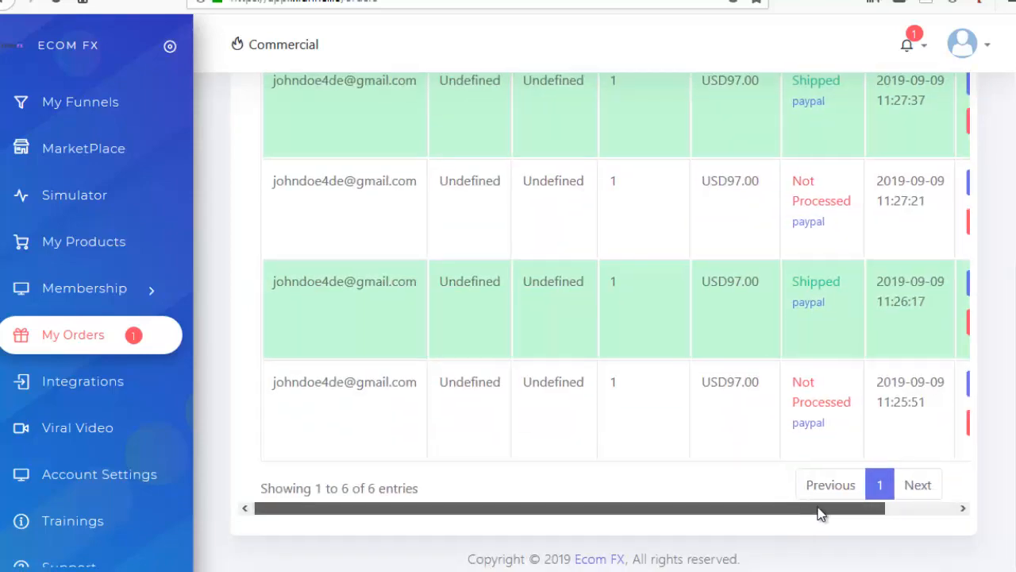
drag(803, 513, 874, 513)
scroll(935, 358, up, 5)
scroll(930, 289, down, 3)
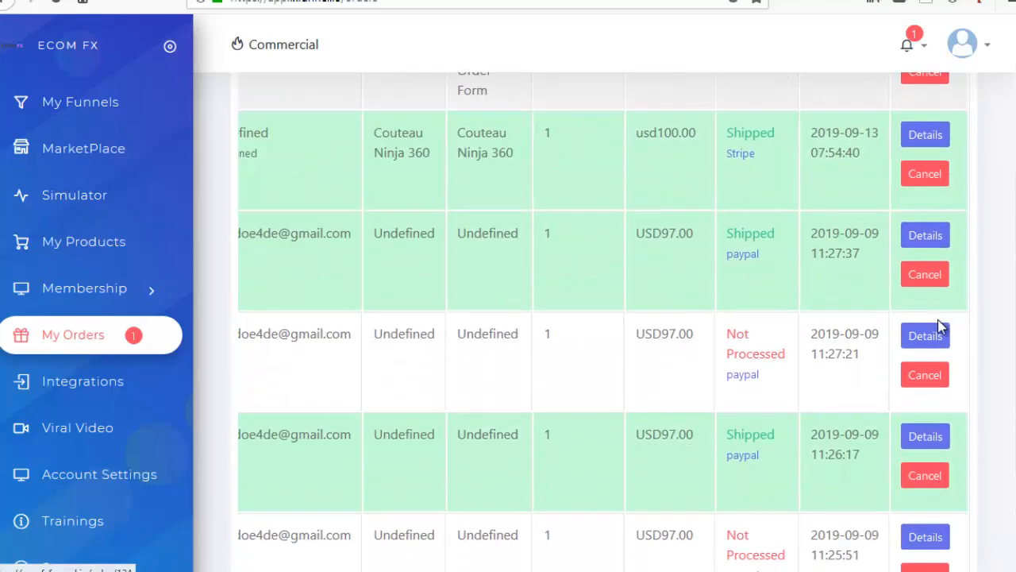
scroll(940, 325, down, 1)
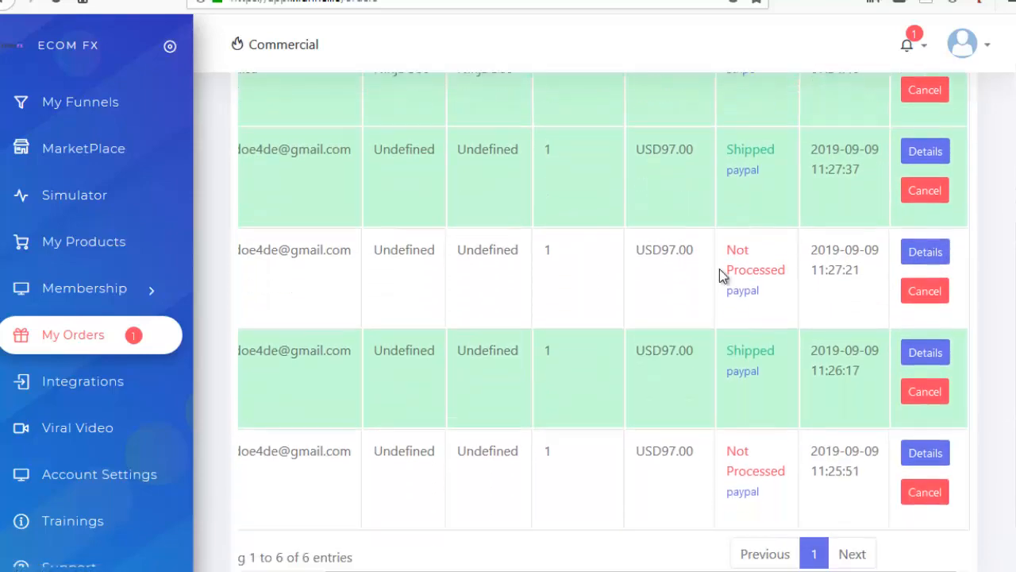
click(931, 259)
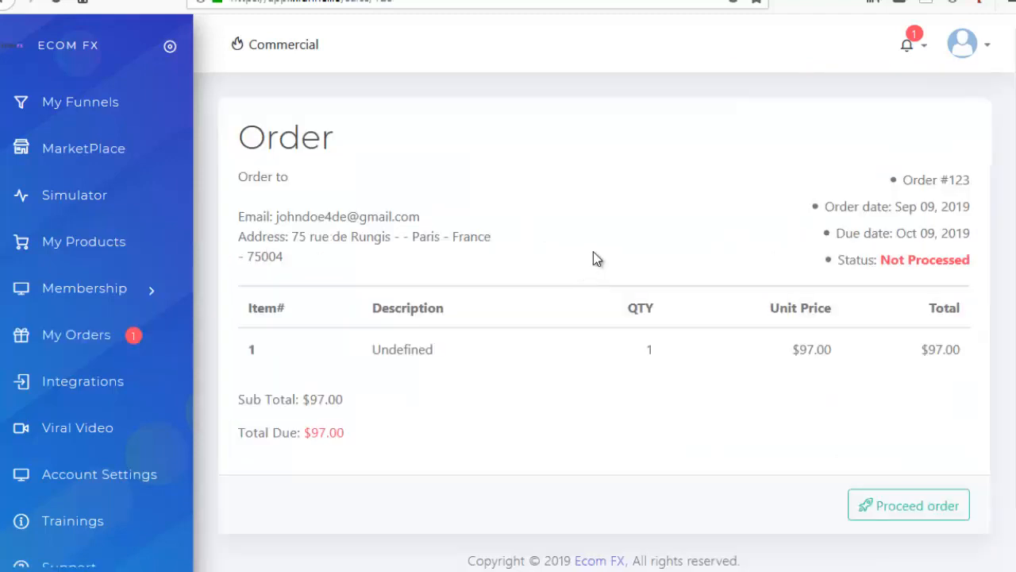
click(920, 512)
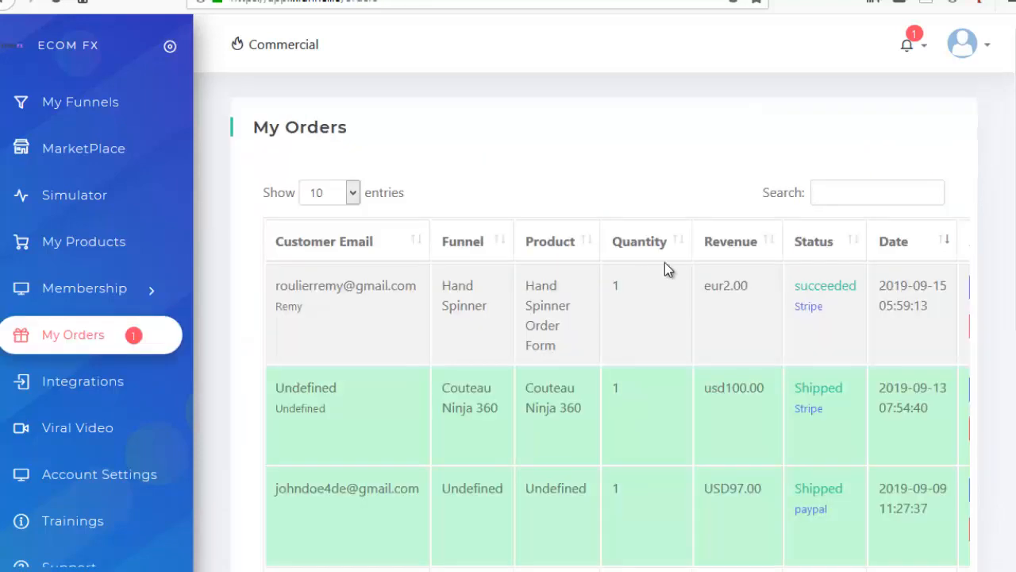
scroll(739, 270, down, 2)
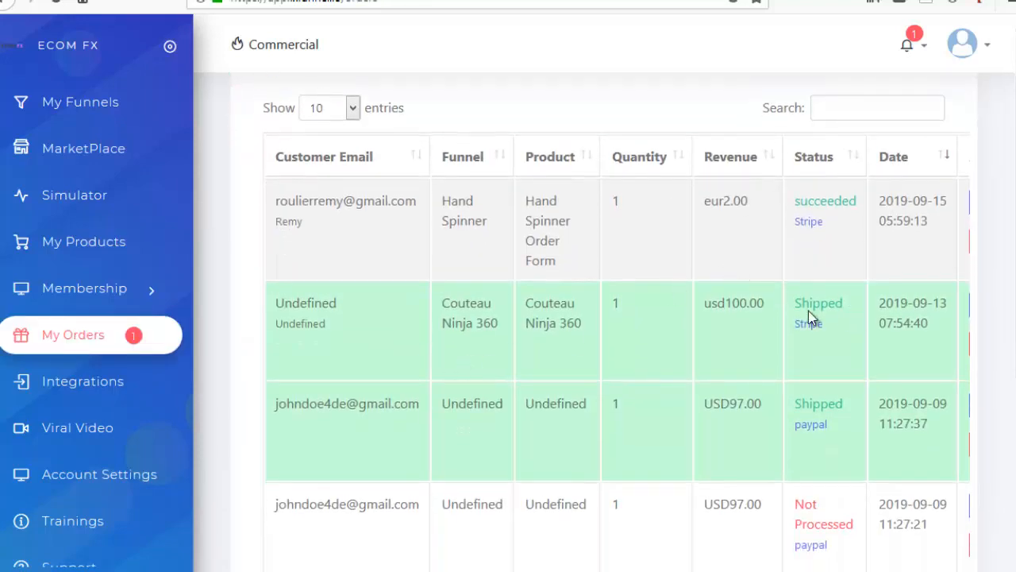
double_click(802, 306)
click(847, 327)
scroll(833, 342, up, 1)
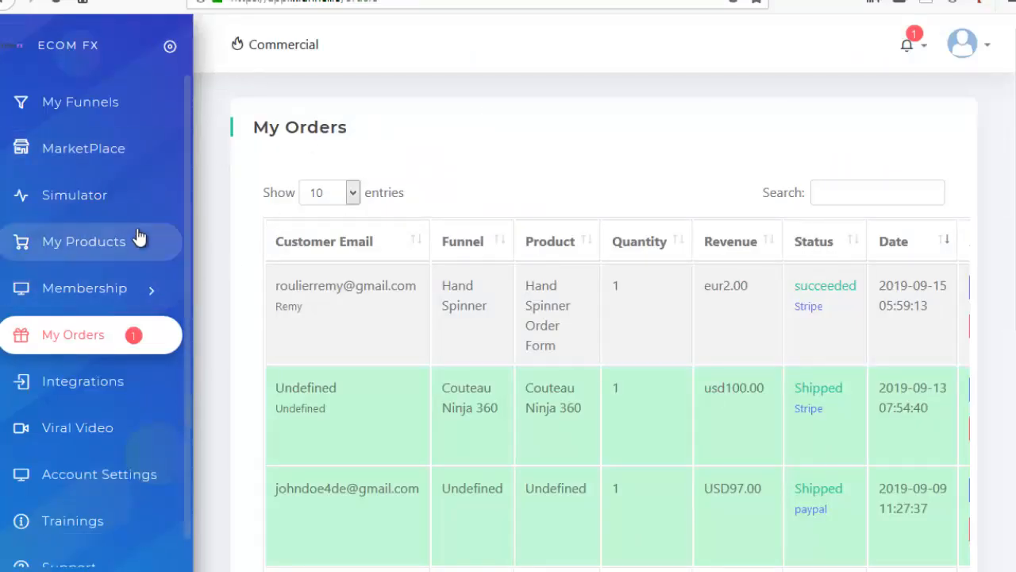
Open the "Casque Gaming" funnel for editing and show its leads statistics
click(91, 111)
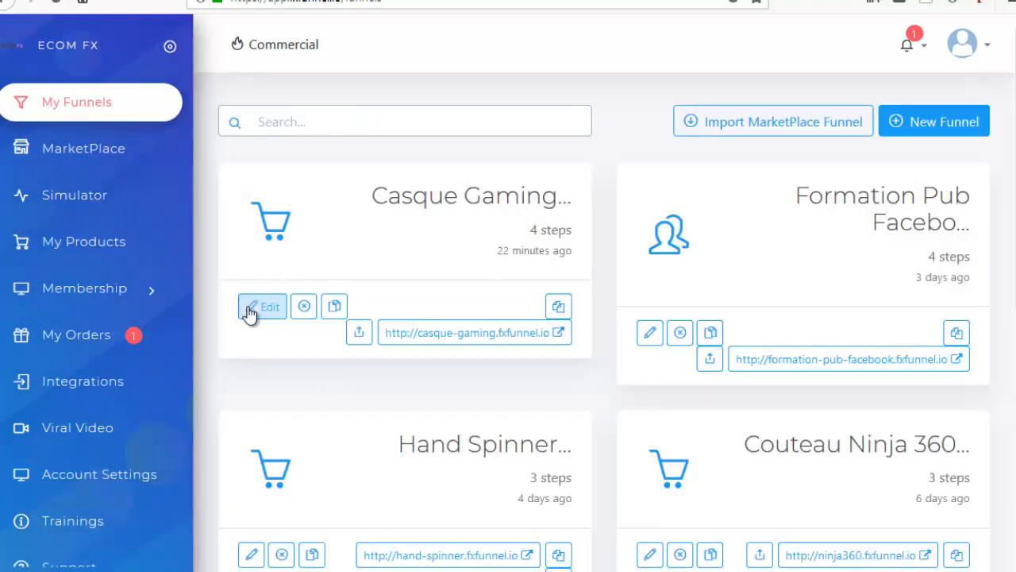
click(249, 307)
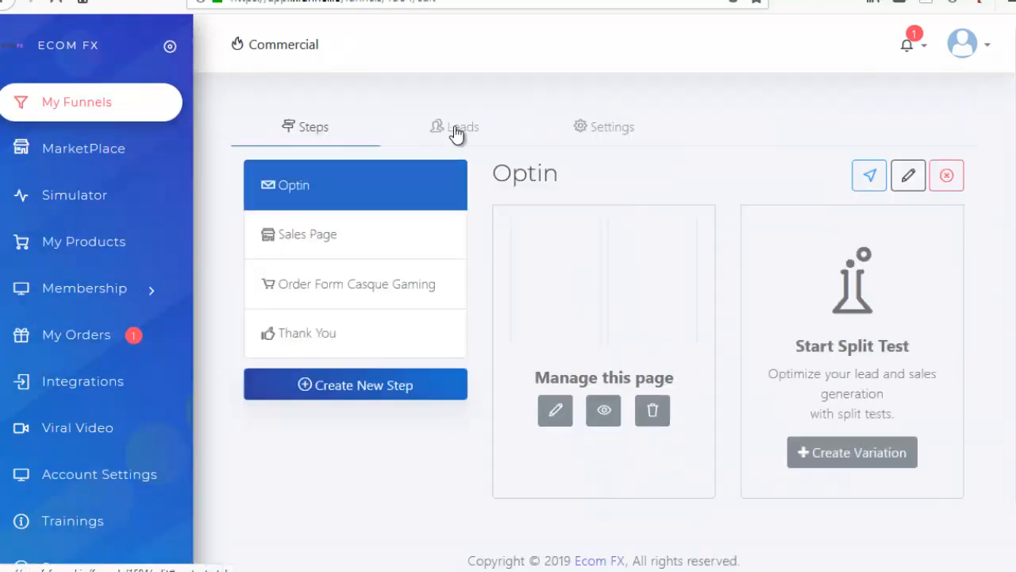
click(460, 130)
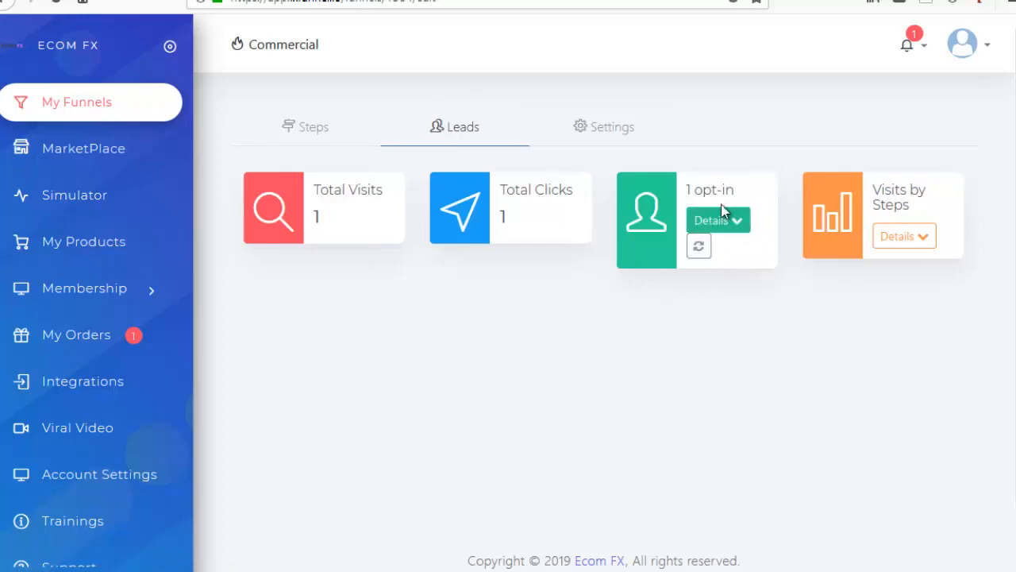
Show the opt-in details and review the captured lead's name and e-mail
drag(688, 189, 750, 197)
click(748, 236)
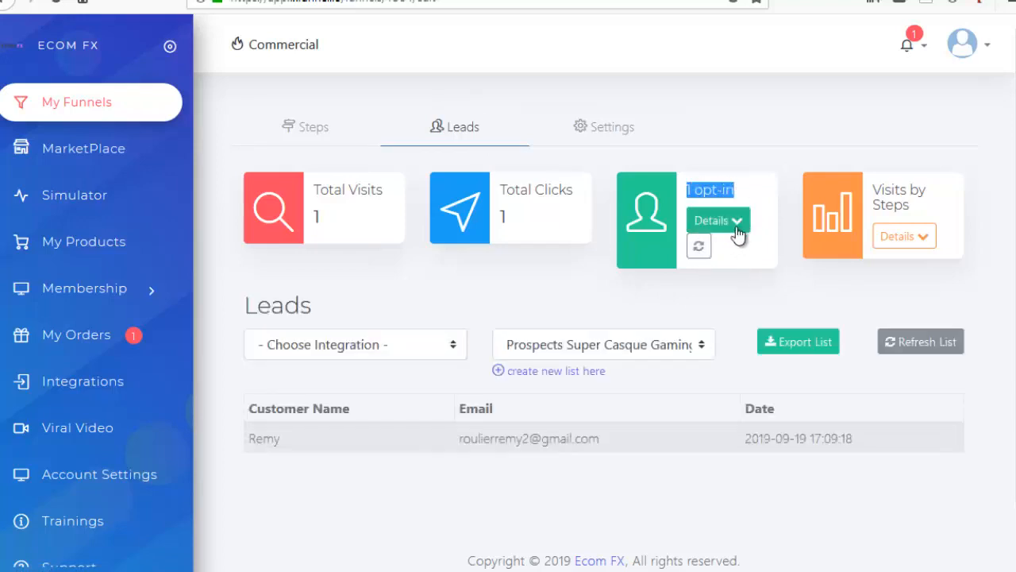
scroll(588, 329, down, 1)
drag(247, 372, 624, 374)
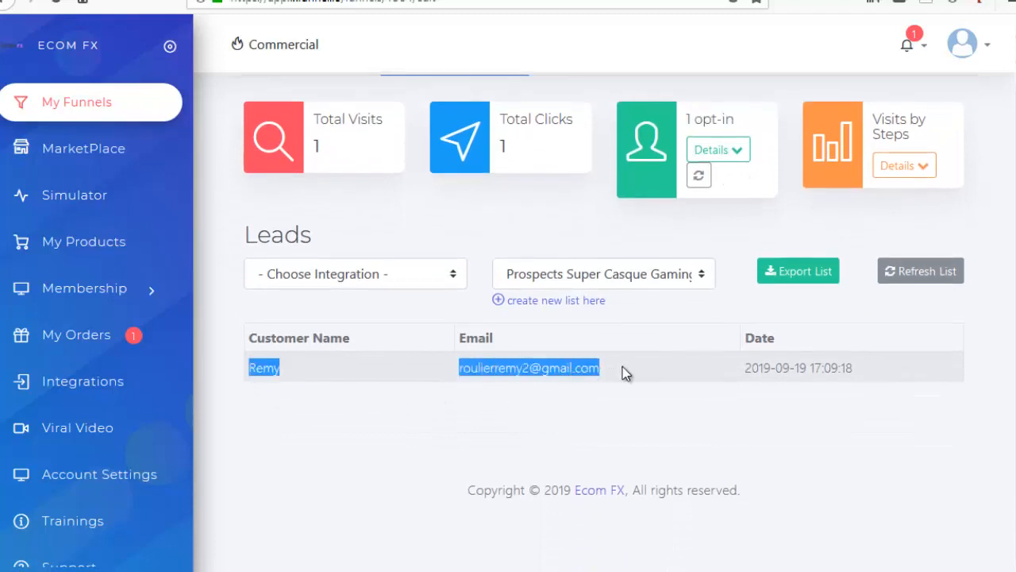
click(356, 384)
scroll(598, 380, up, 1)
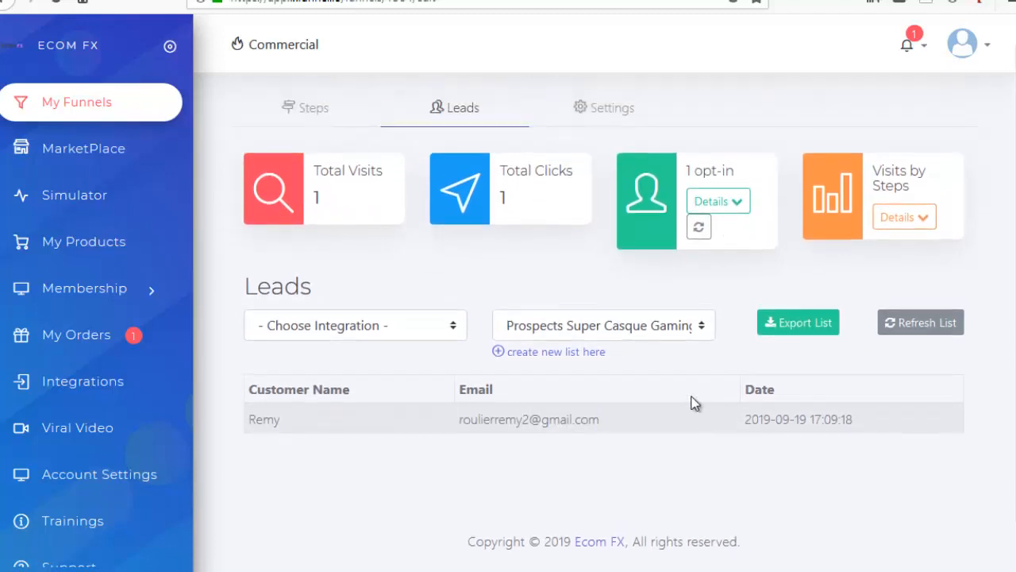
Export the funnel's leads list and review the mailing integrations available for the leads
click(804, 345)
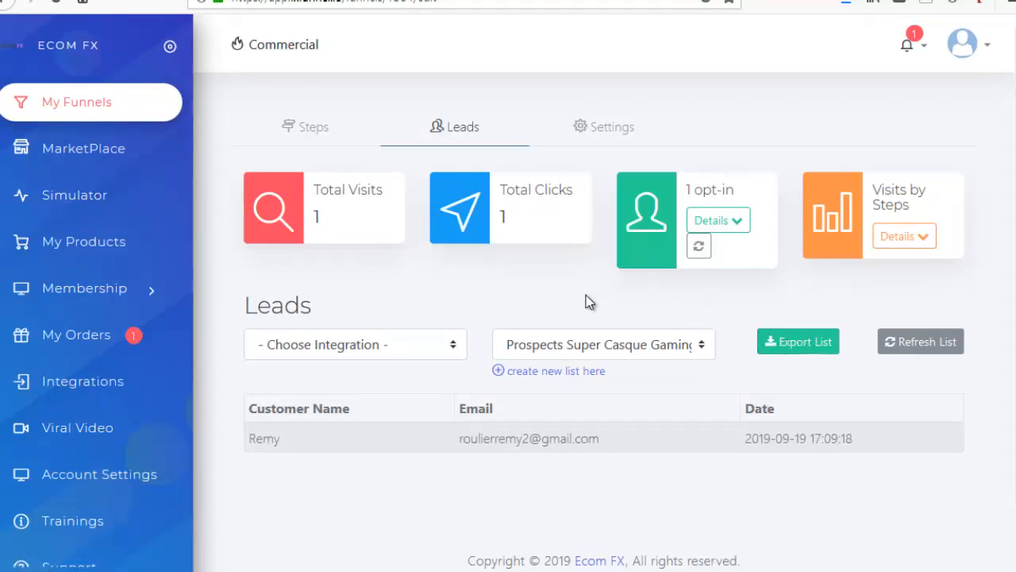
click(454, 345)
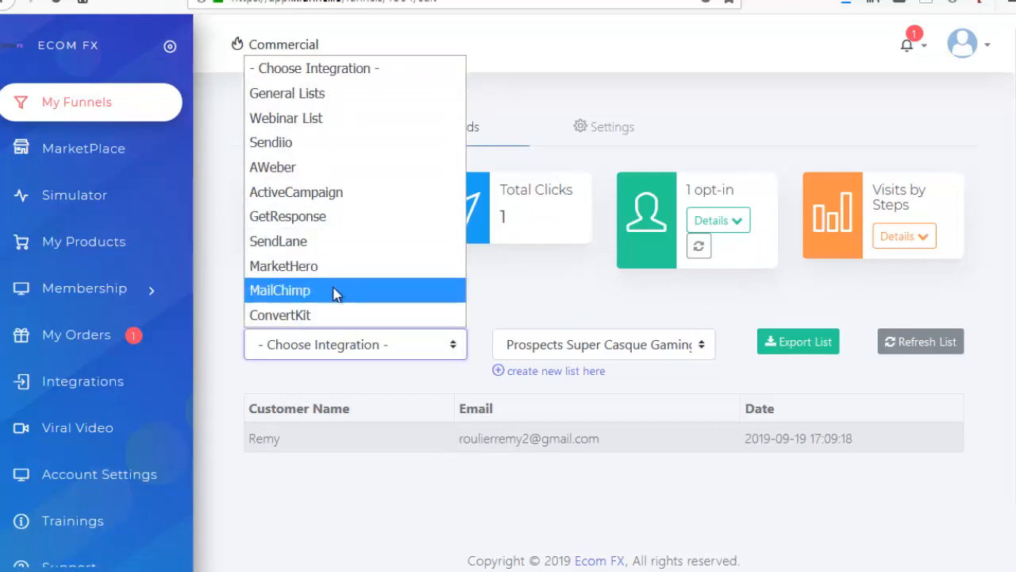
click(518, 331)
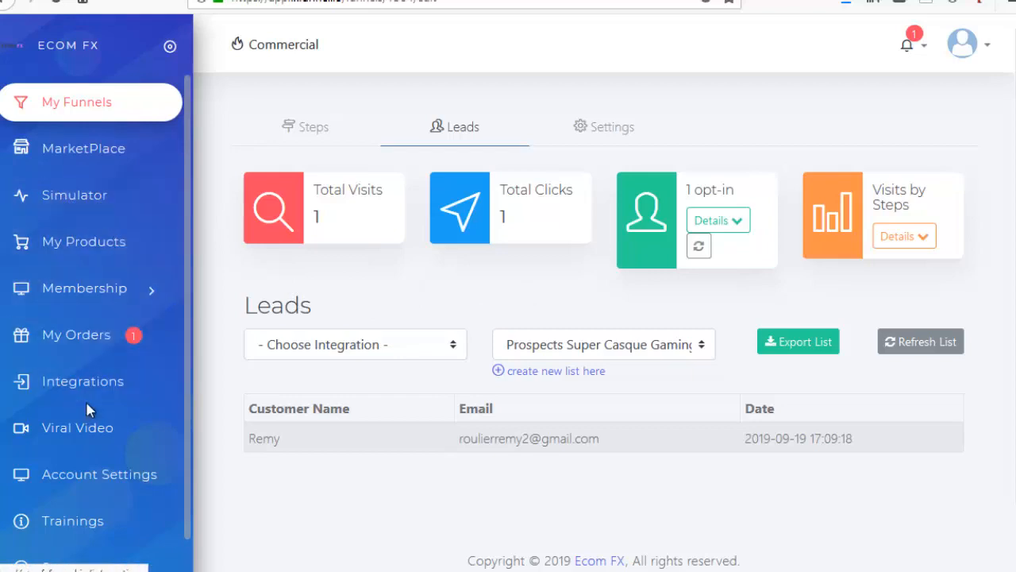
Expand the Membership section to show its courses and members pages
scroll(107, 405, down, 1)
scroll(99, 314, up, 1)
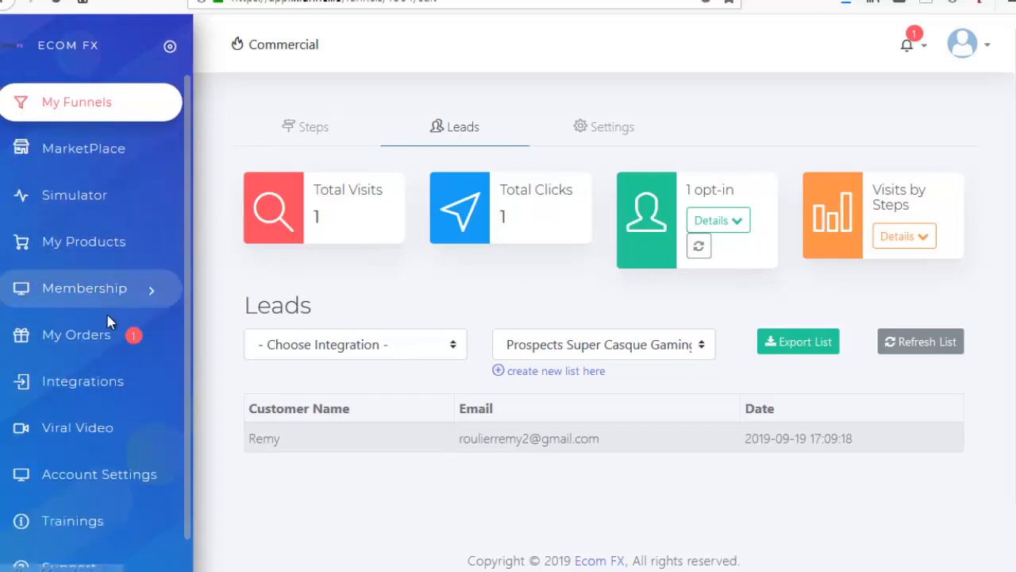
click(107, 291)
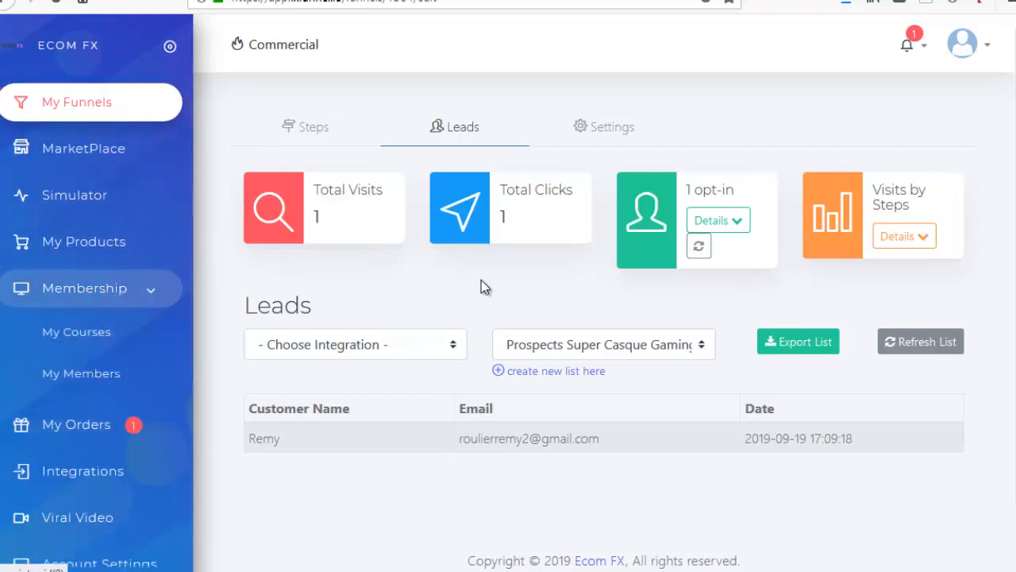